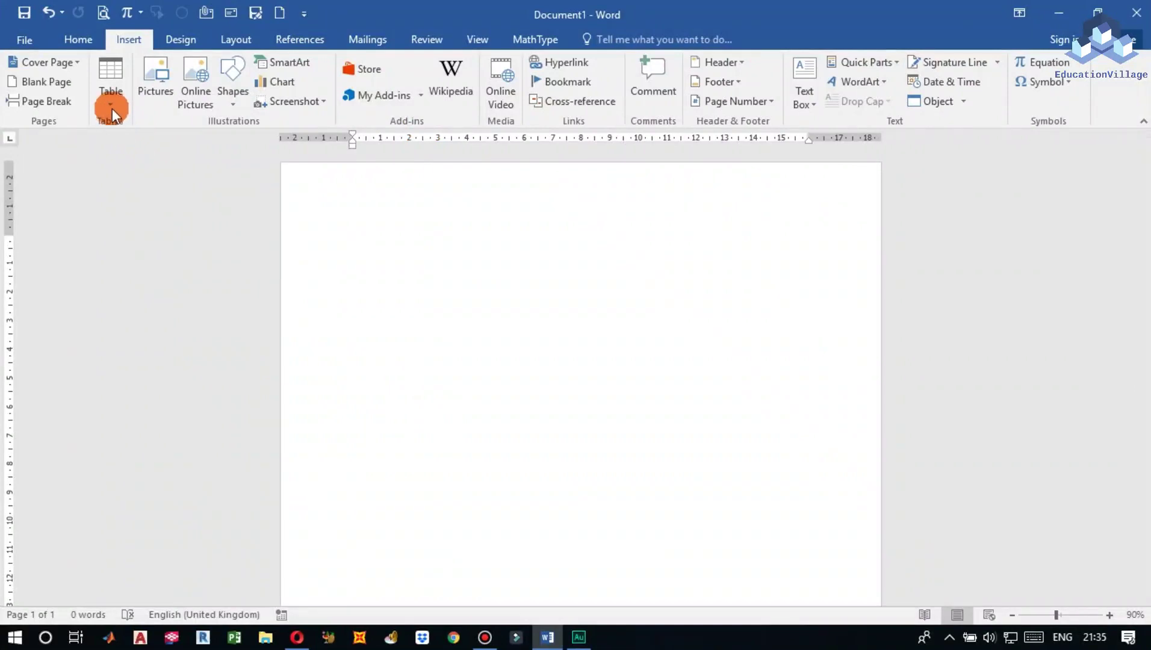
# Insert a table of 10 columns and 5 rows at the start of the blank document.
pyautogui.click(111, 106)
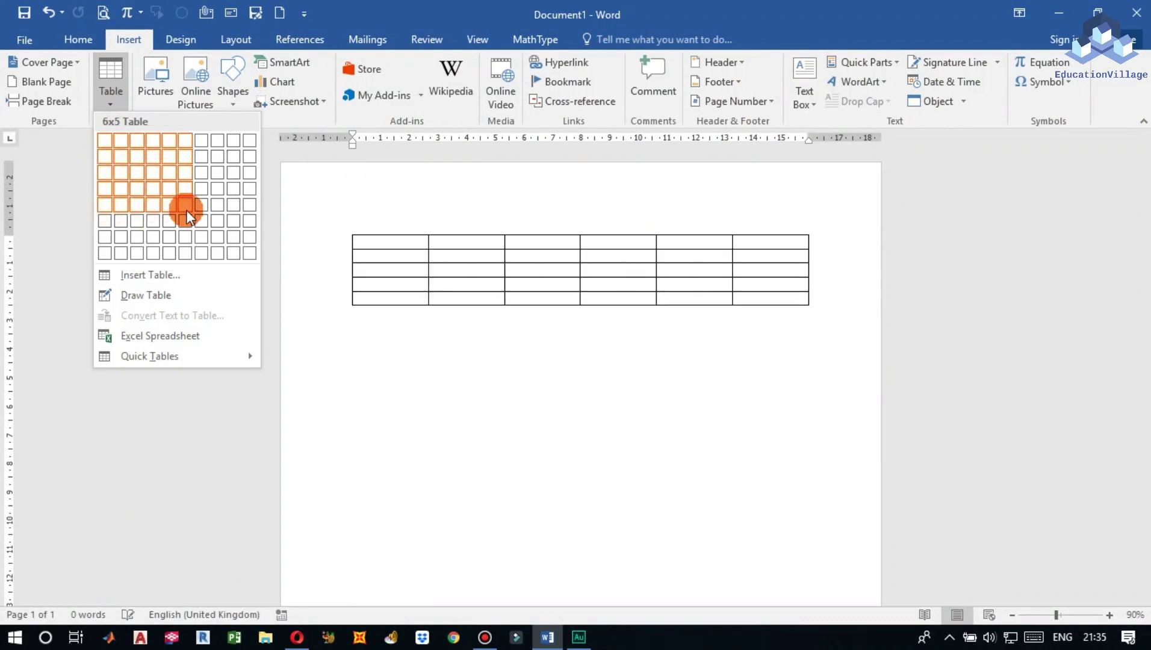
pyautogui.click(246, 212)
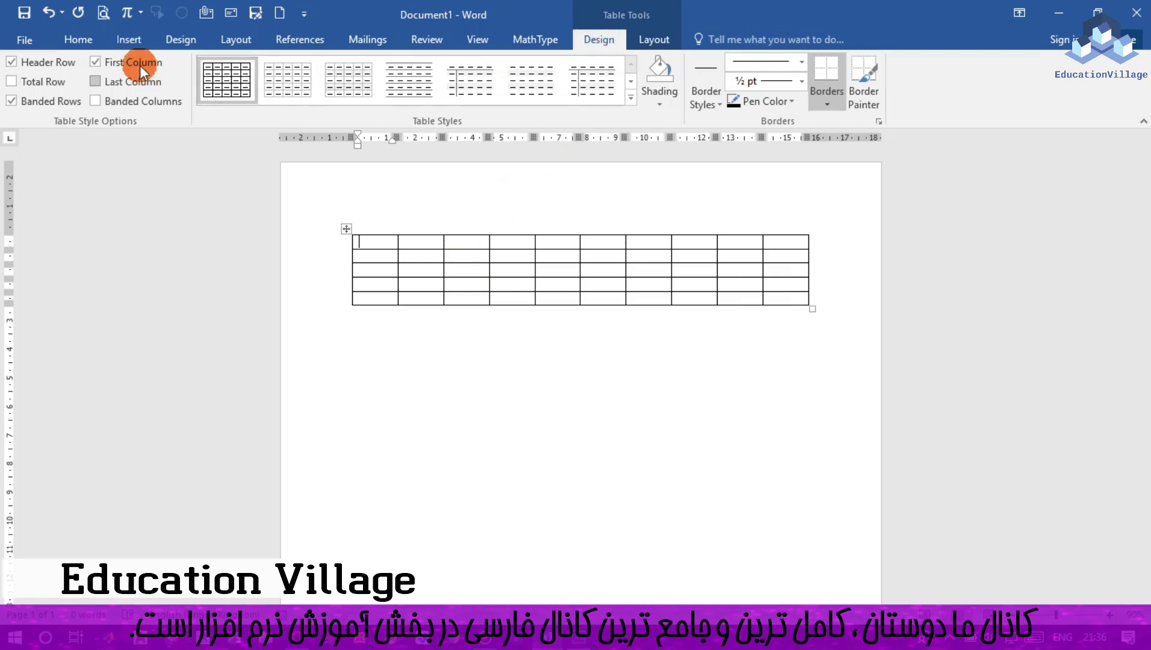
# Insert another table directly below the first, specifying 10 columns and 5 rows with automatic fixed column width.
pyautogui.click(128, 37)
pyautogui.click(373, 342)
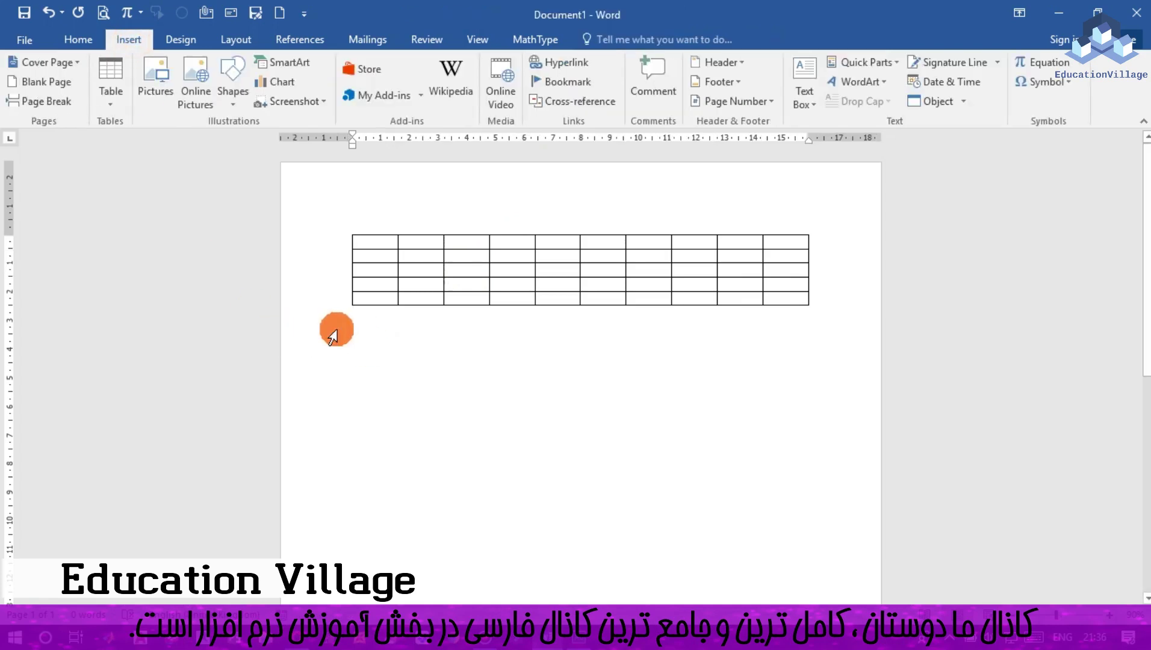
pyautogui.click(112, 101)
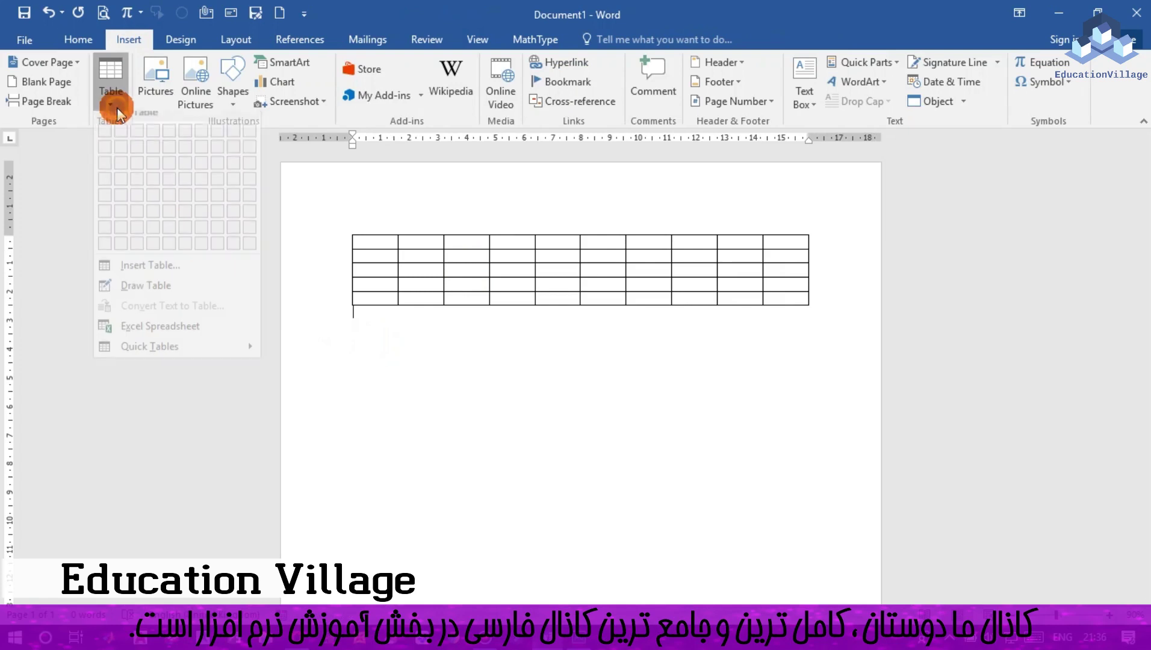
pyautogui.click(163, 276)
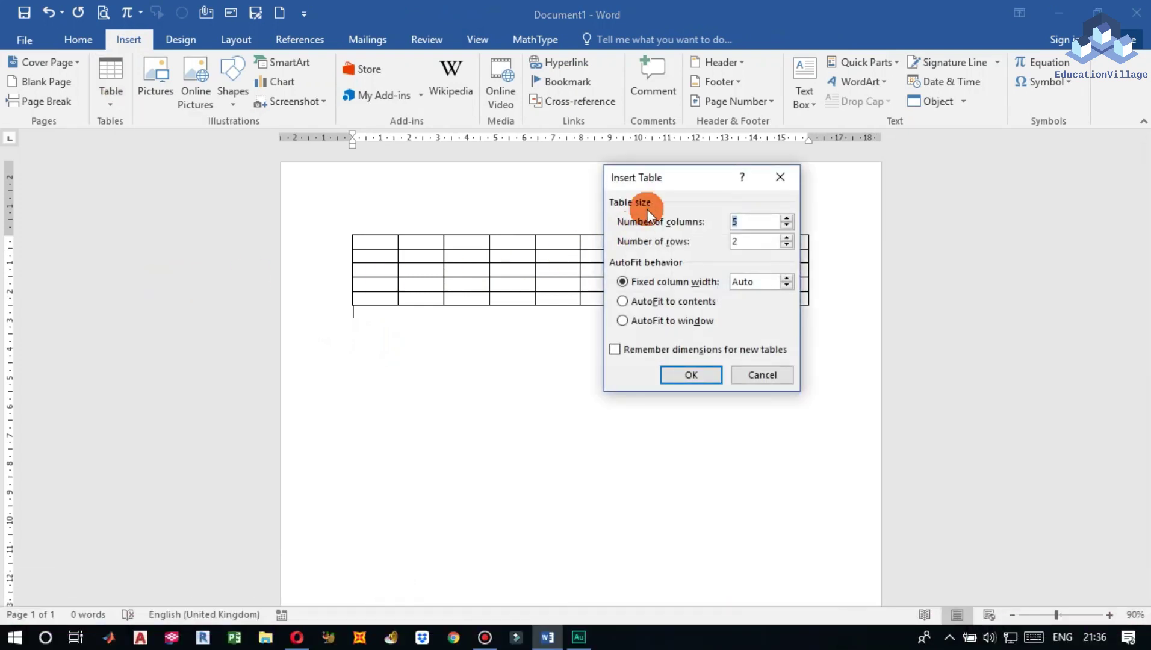
pyautogui.moveTo(629, 178); pyautogui.dragTo(563, 175)
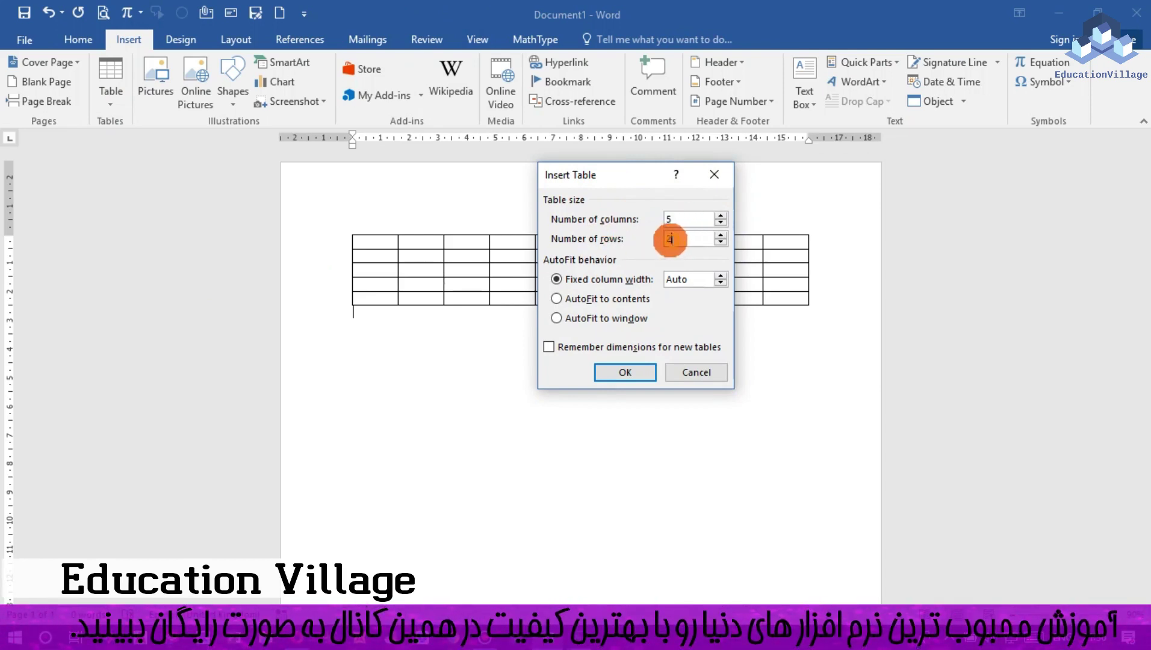
pyautogui.doubleClick(676, 219)
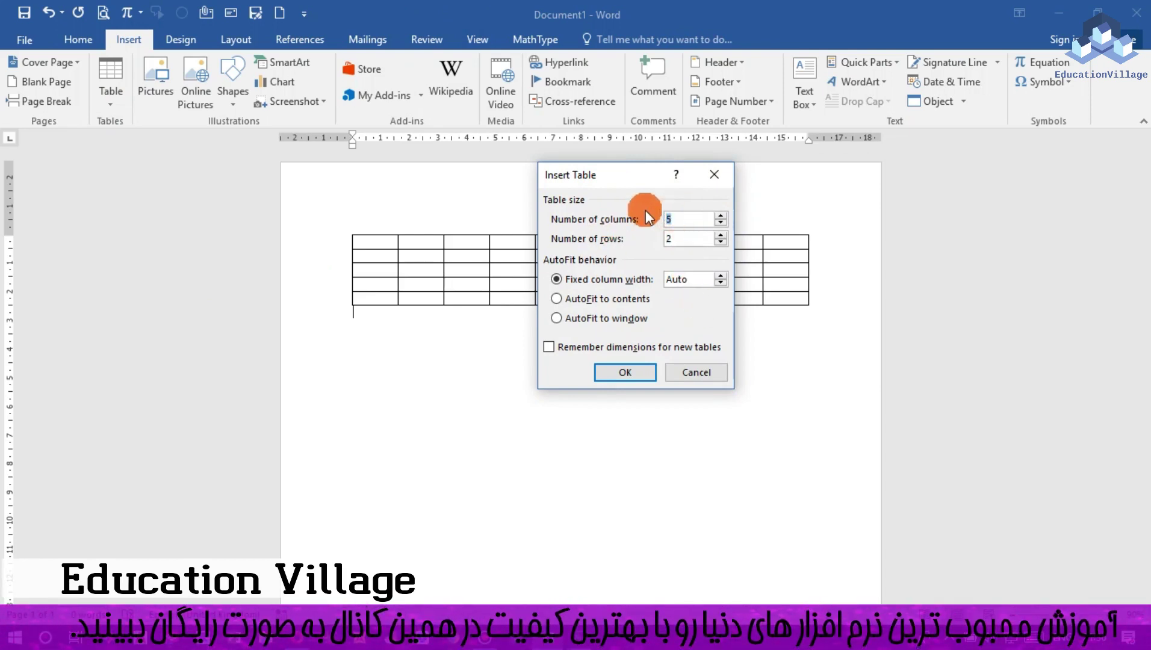
pyautogui.click(699, 239)
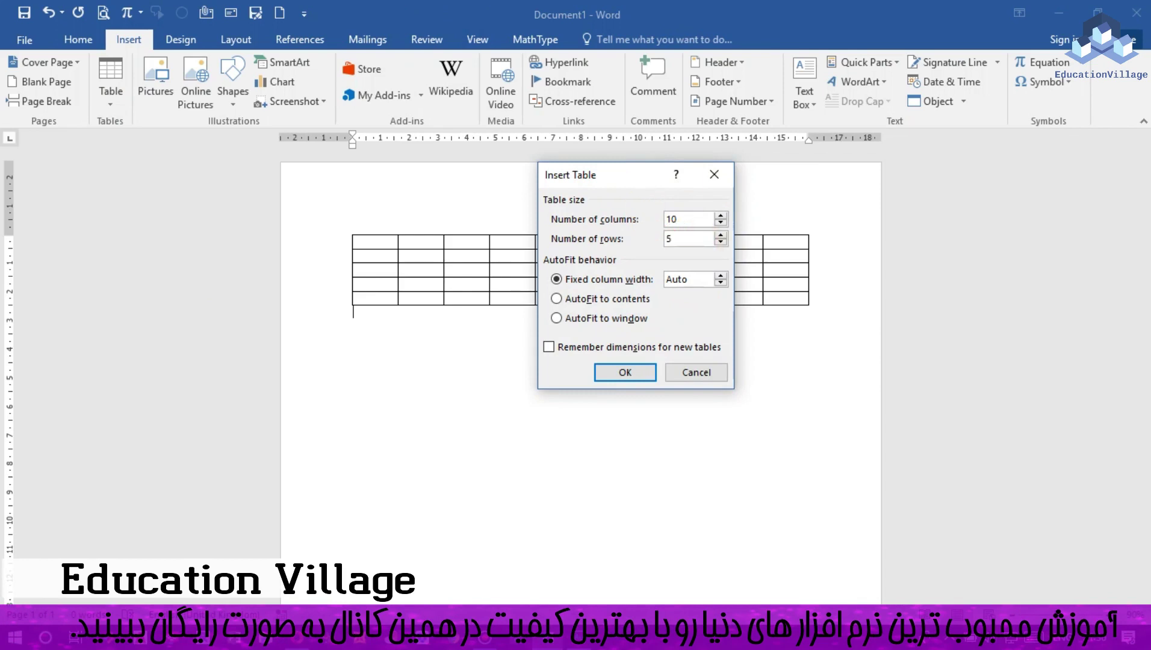
pyautogui.moveTo(629, 175); pyautogui.dragTo(642, 165)
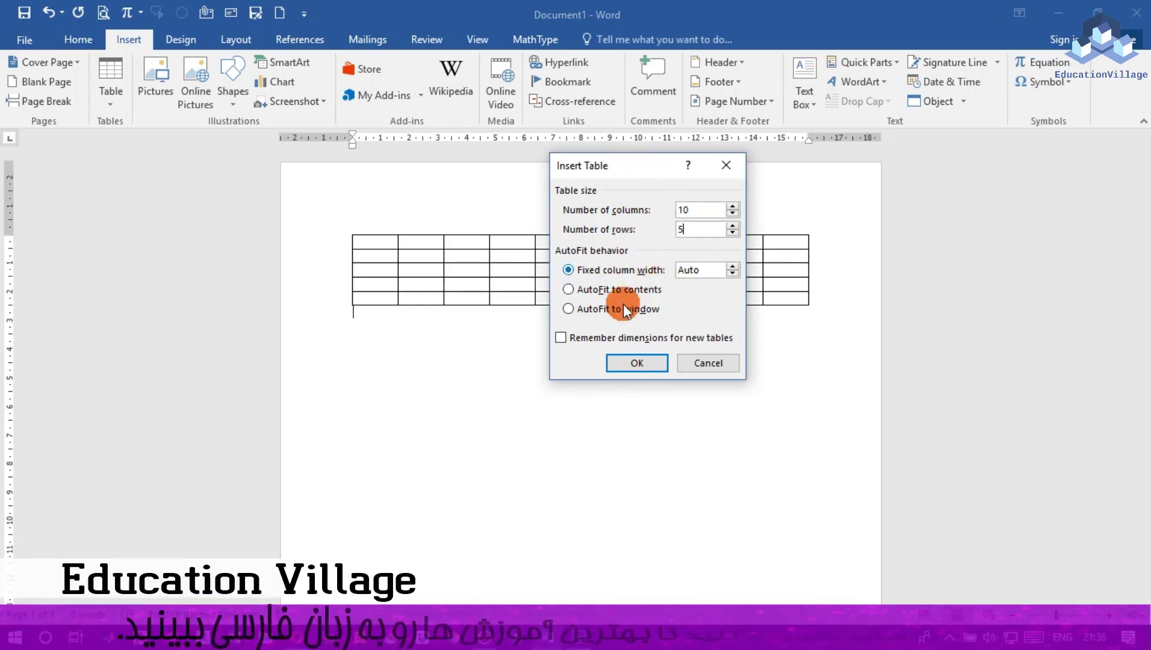
pyautogui.click(638, 364)
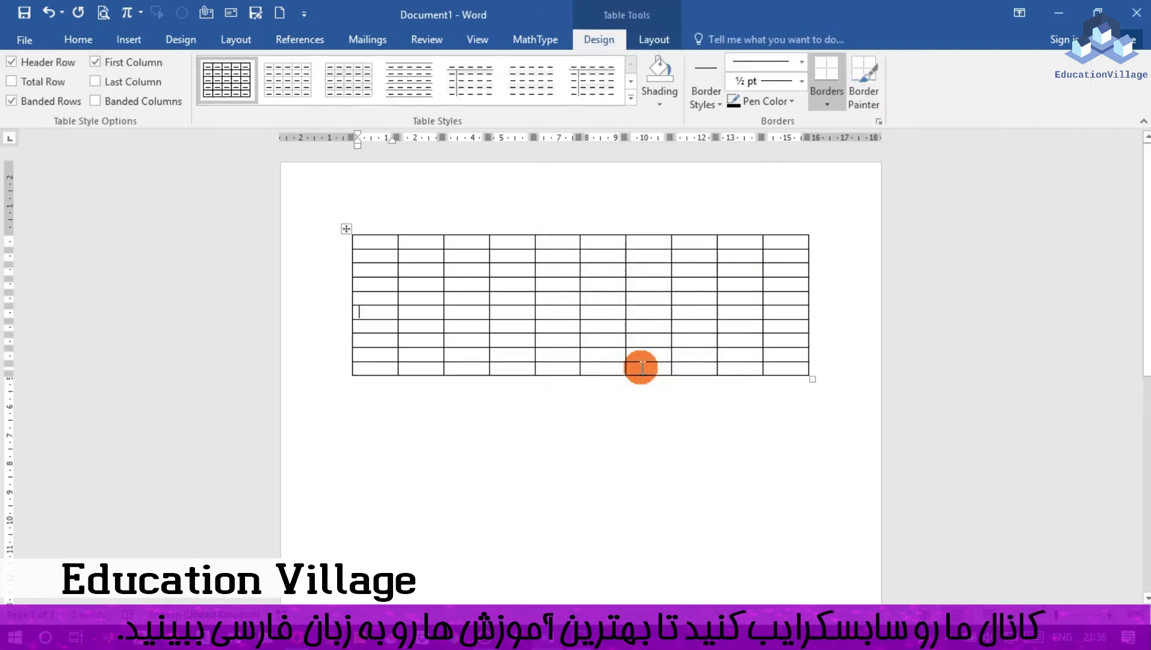
# Delete the entire table so the page is empty.
pyautogui.click(369, 286)
pyautogui.click(374, 242)
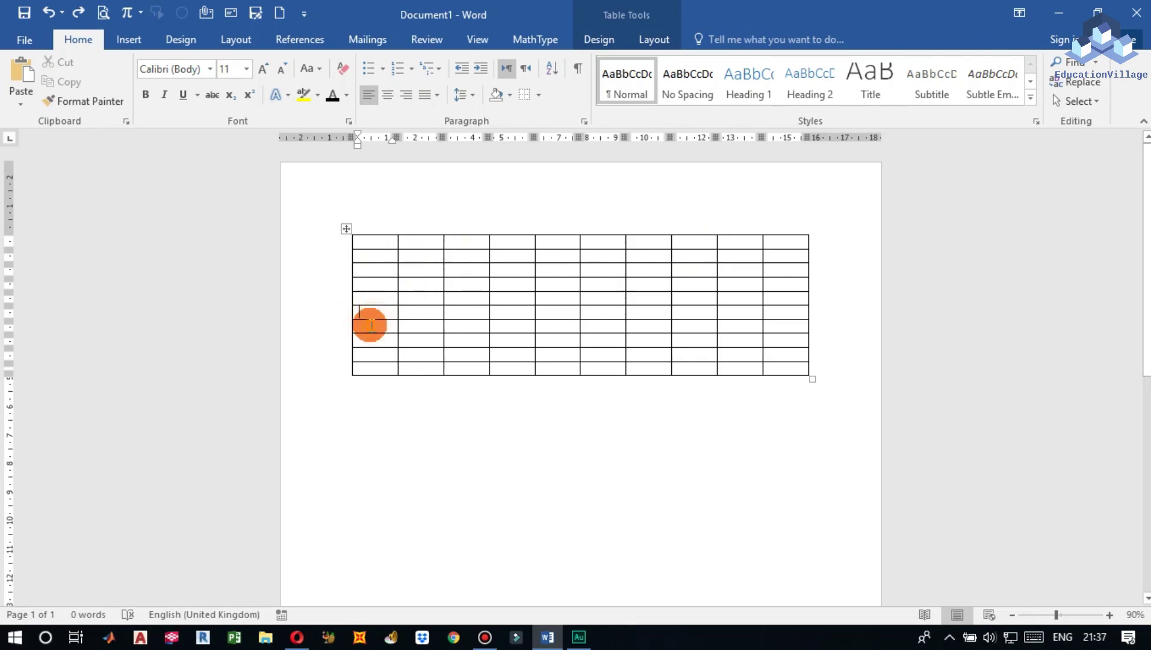
pyautogui.click(362, 379)
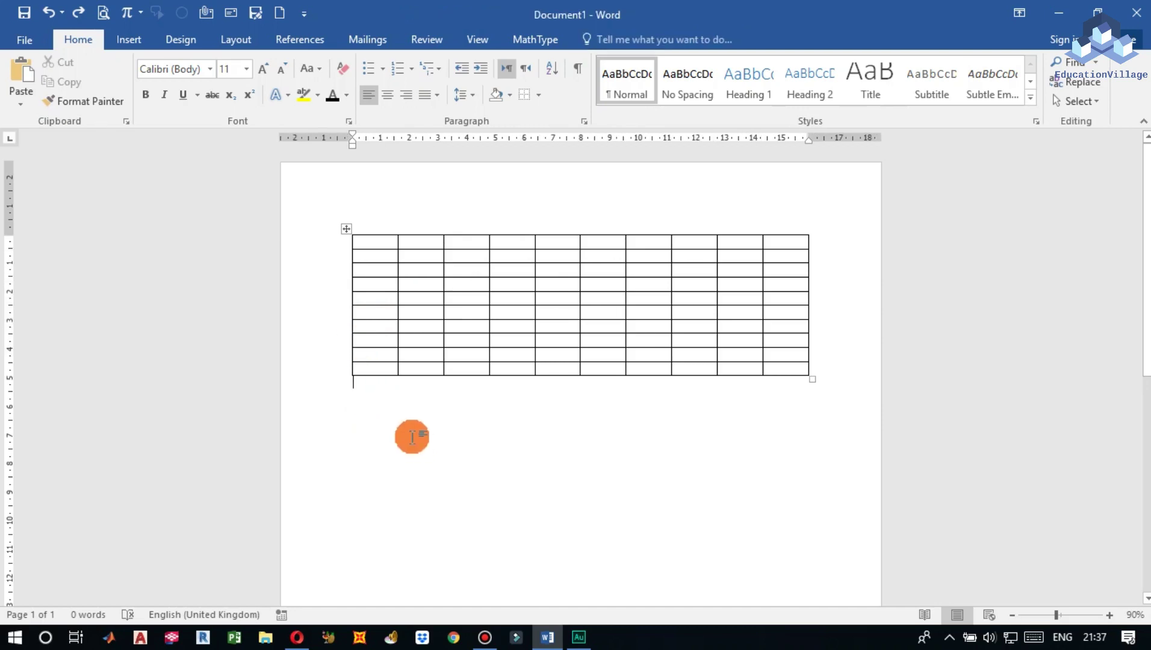
pyautogui.click(346, 231)
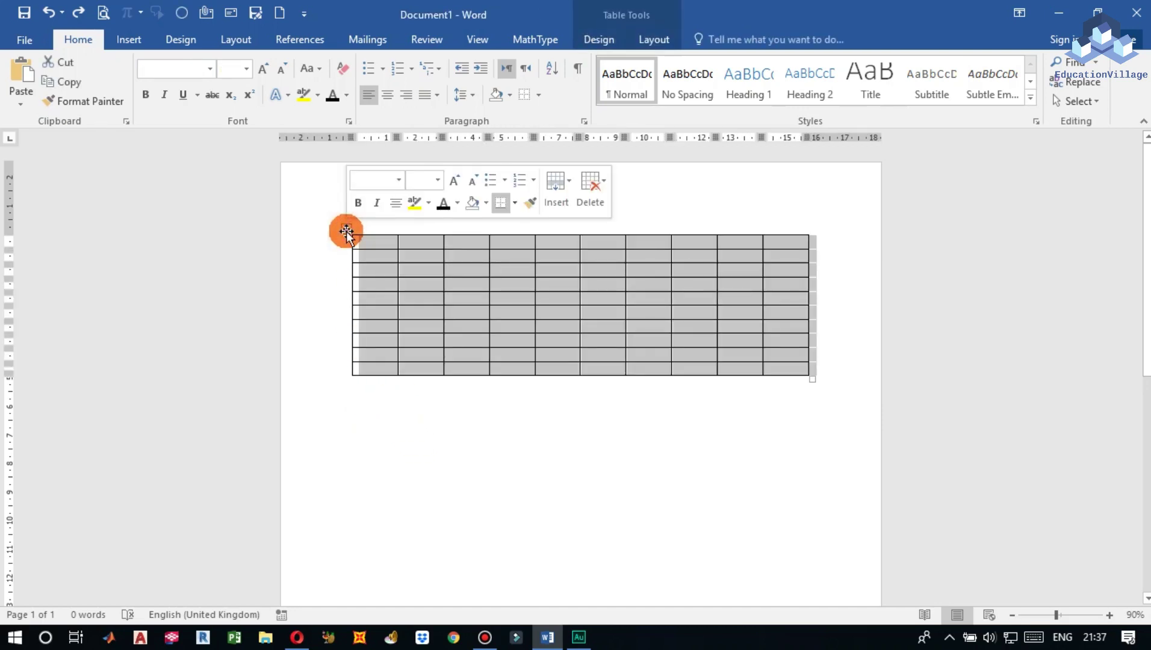
pyautogui.press('BackSpace')
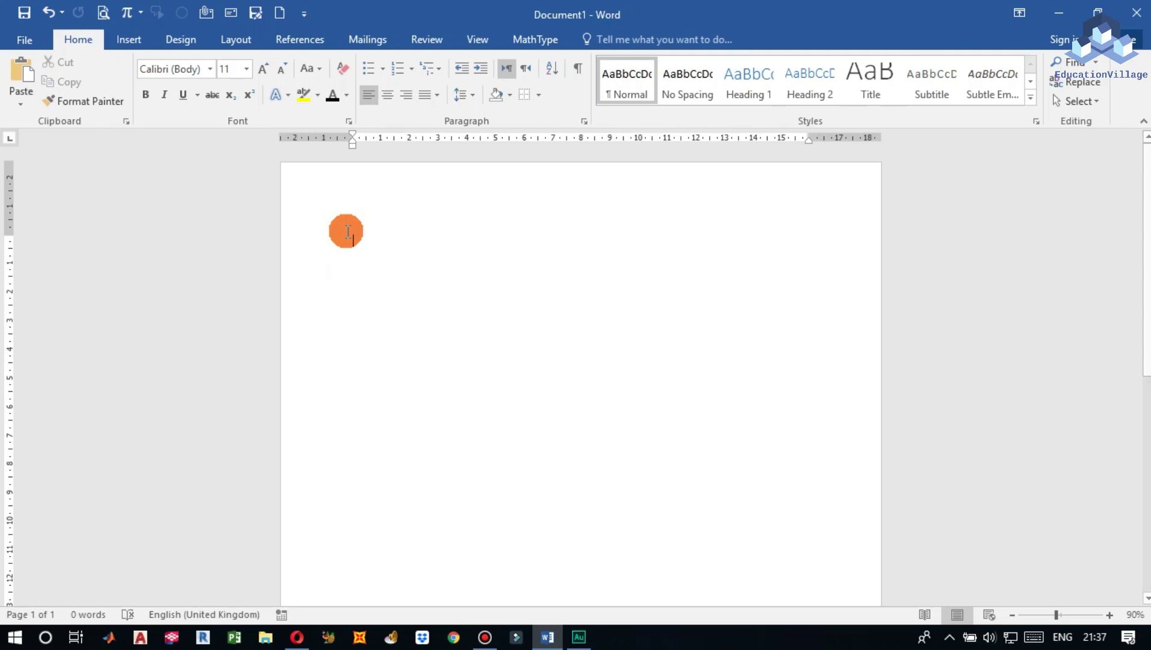
# Display the on-screen keyboard to examine the Backspace key, and close the keyboard again.
pyautogui.click(1034, 639)
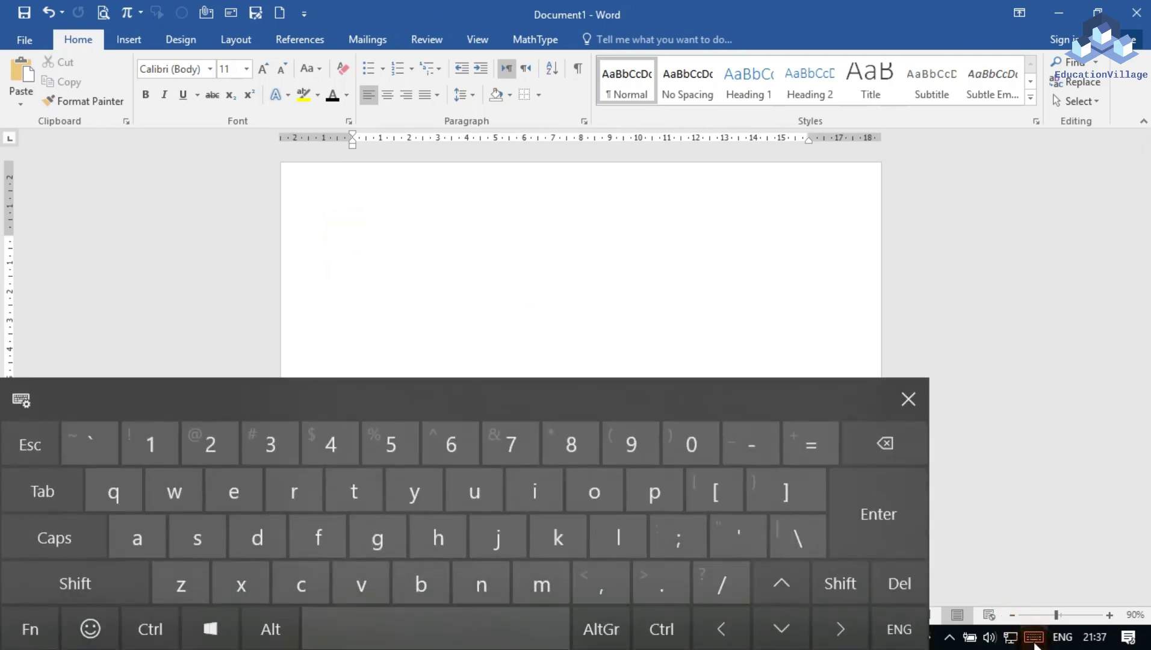
pyautogui.click(886, 444)
pyautogui.click(487, 631)
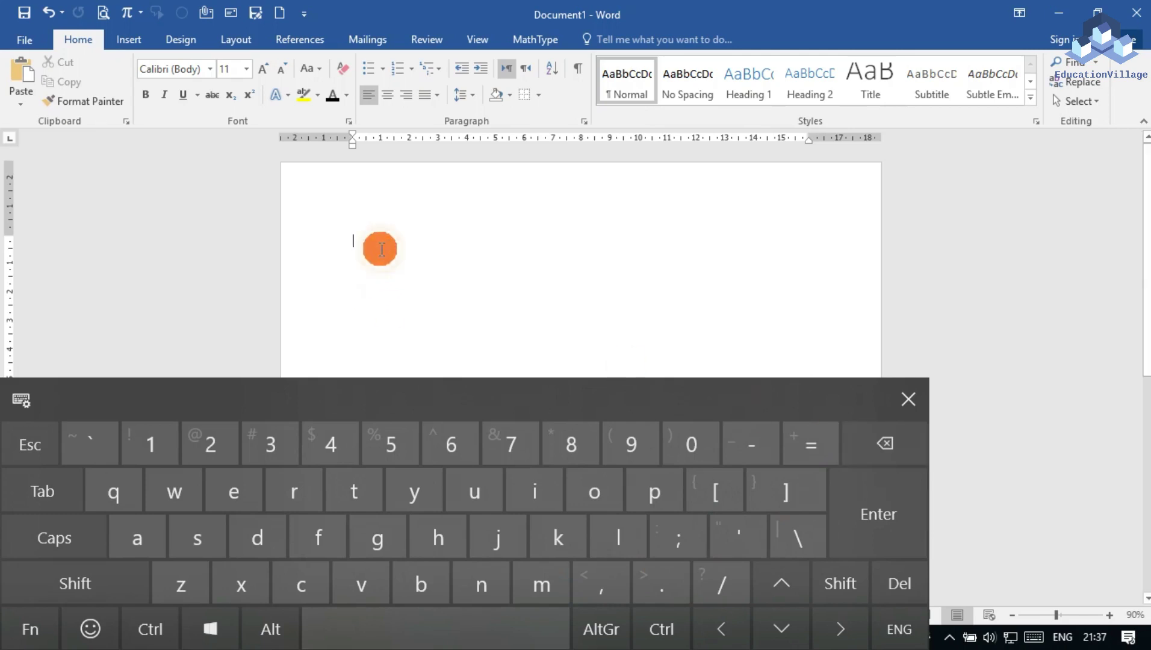
pyautogui.click(910, 399)
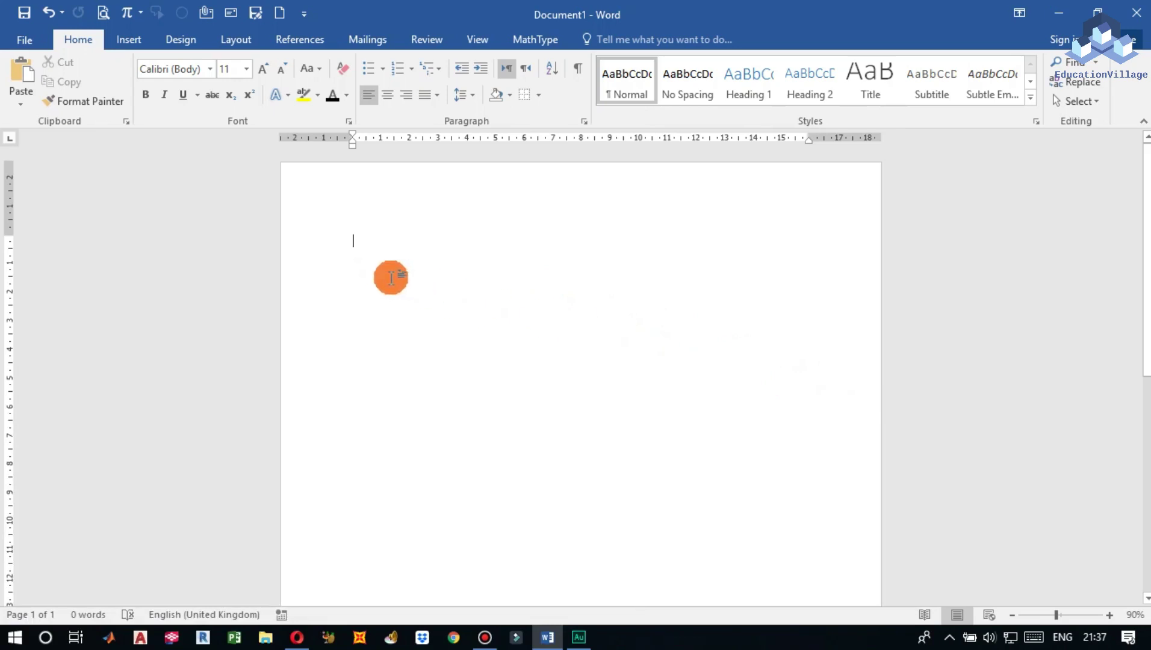
# Draw a single-cell table about 13.5 cm wide and 7.7 cm high near the top of the page.
pyautogui.click(129, 40)
pyautogui.click(118, 98)
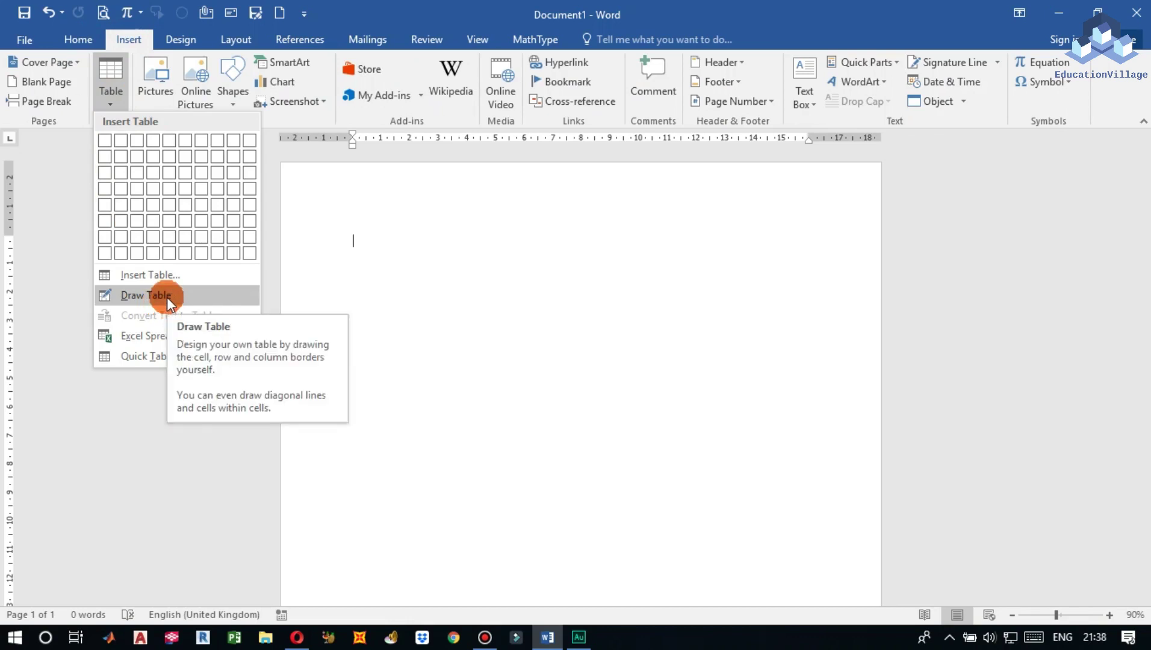
pyautogui.click(167, 297)
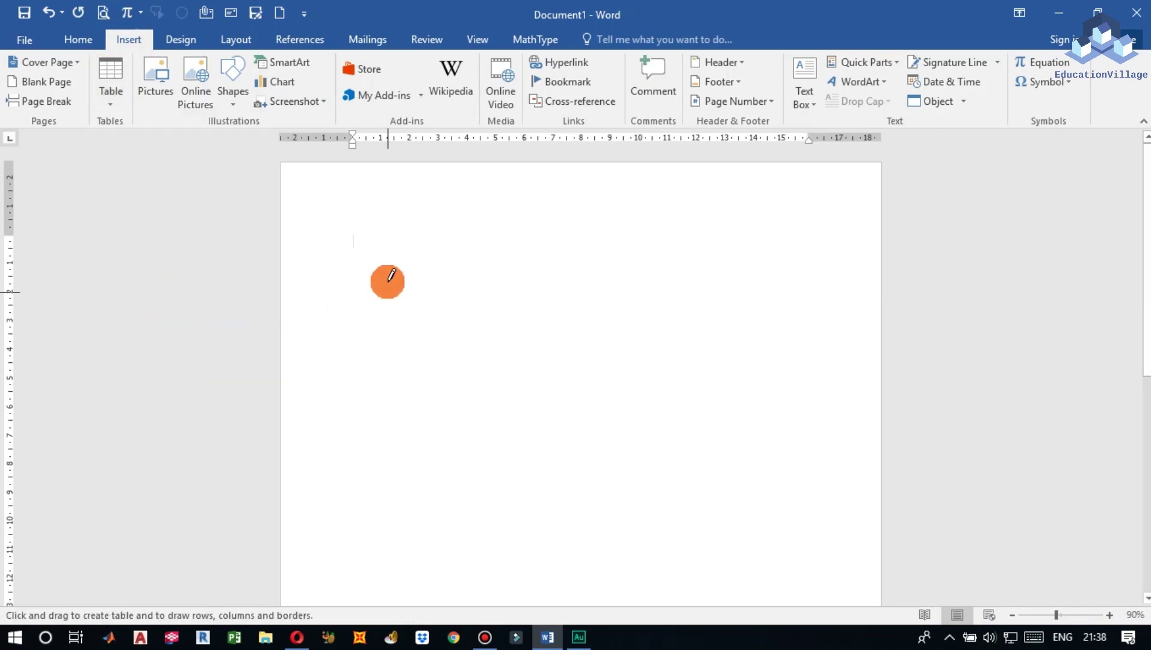
pyautogui.moveTo(378, 246)
pyautogui.mouseDown()
pyautogui.moveTo(541, 370)
pyautogui.moveTo(699, 458)
pyautogui.moveTo(762, 463)
pyautogui.mouseUp()
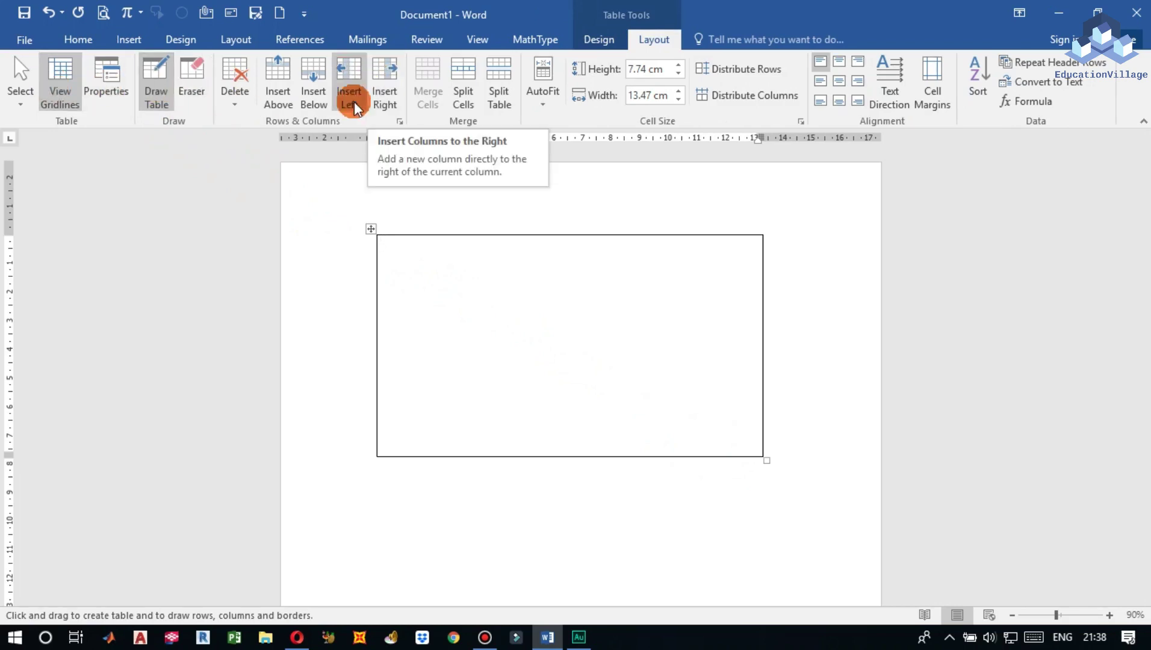
# Embed an Excel spreadsheet inside the drawn table and shrink it to columns A to D and rows 1 to 9.
pyautogui.click(130, 40)
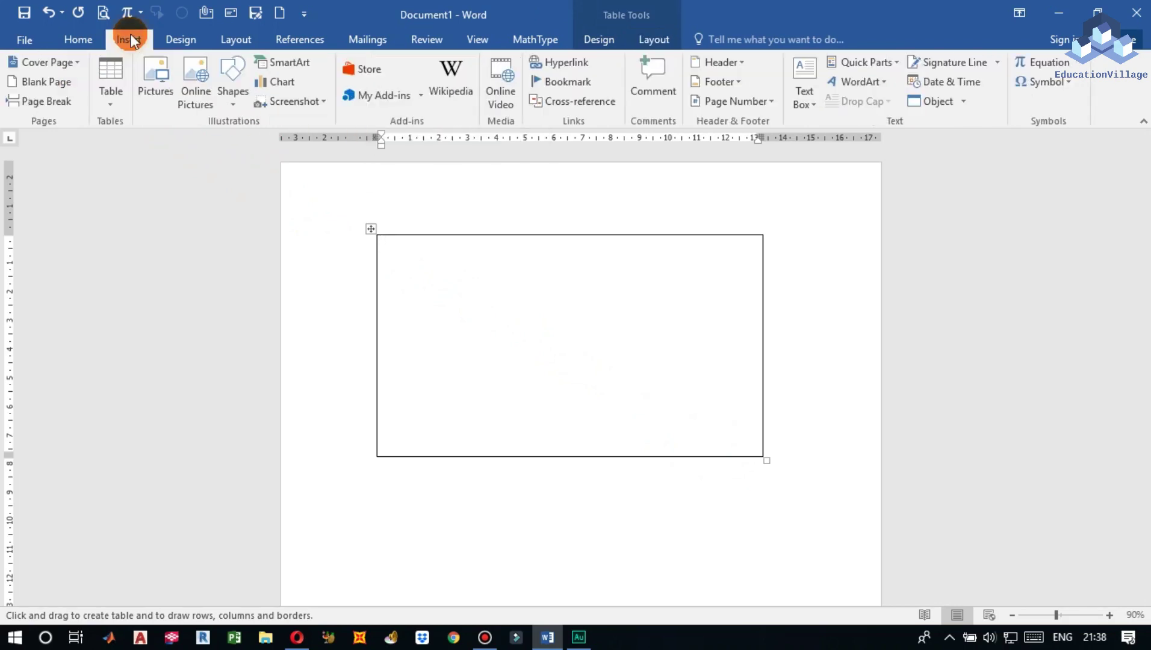
pyautogui.click(112, 108)
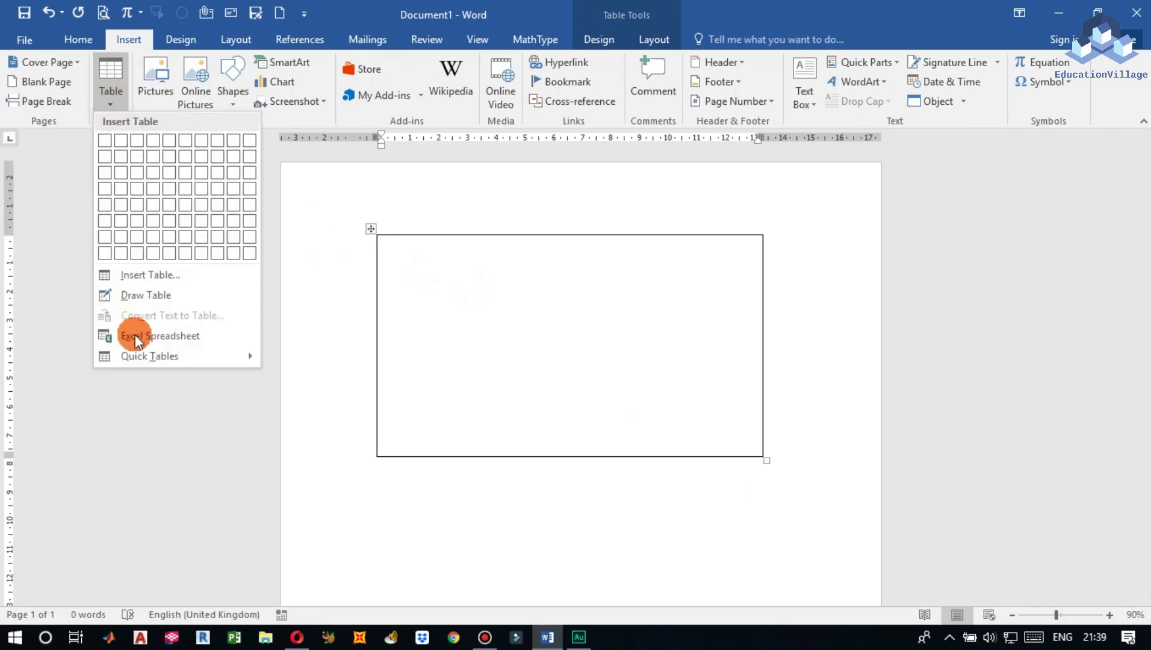
pyautogui.click(169, 334)
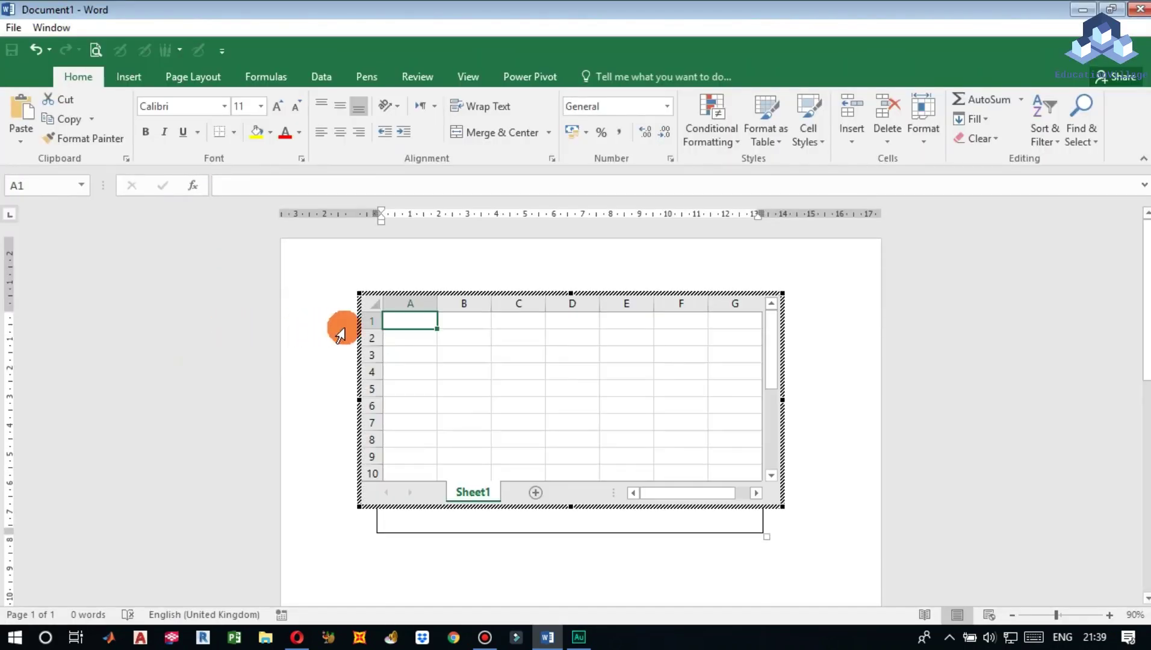
pyautogui.moveTo(449, 344); pyautogui.dragTo(589, 407)
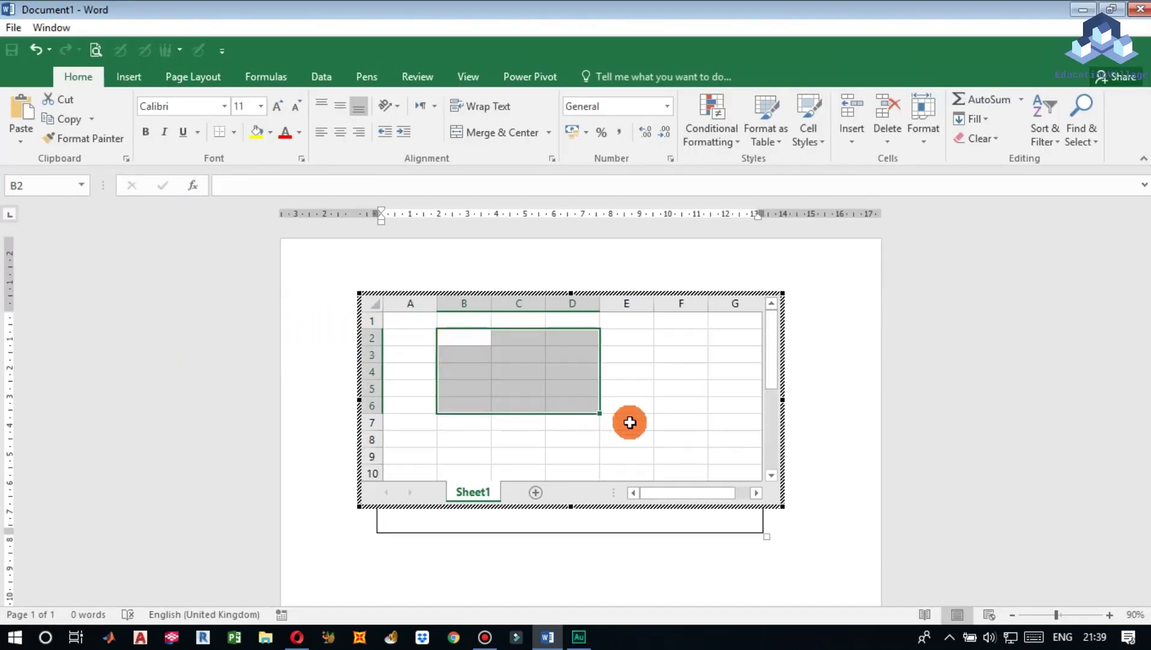
pyautogui.moveTo(784, 504); pyautogui.dragTo(600, 490)
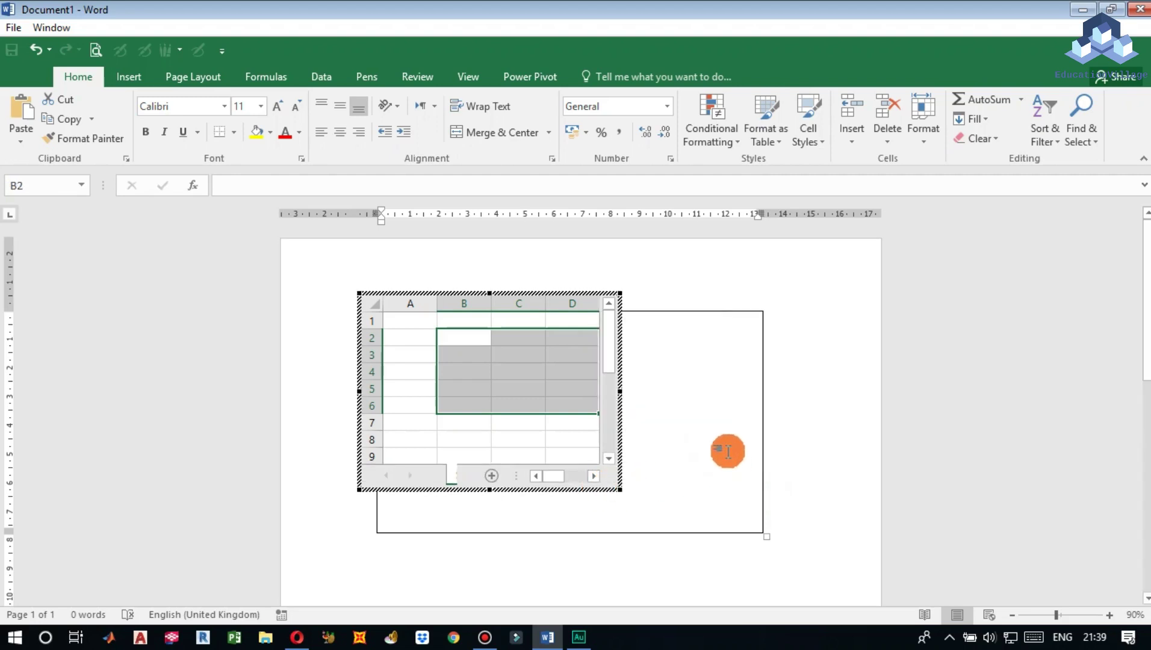
pyautogui.click(727, 400)
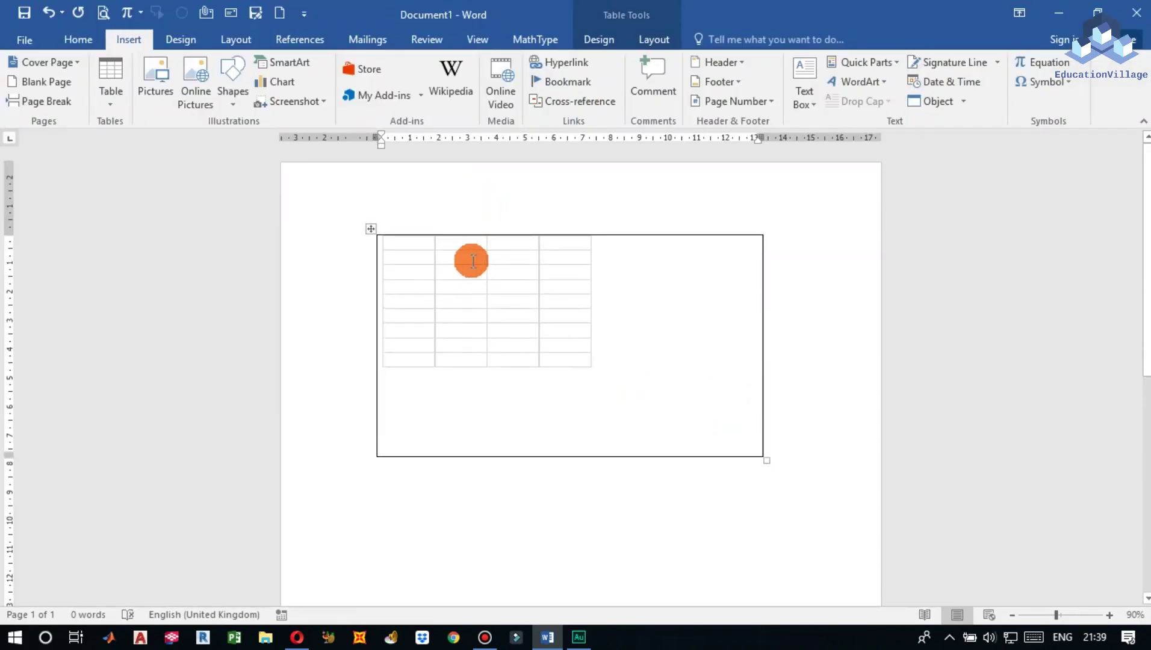
# Replace the embedded spreadsheet with the built-in Calendar 2 quick table.
pyautogui.click(472, 260)
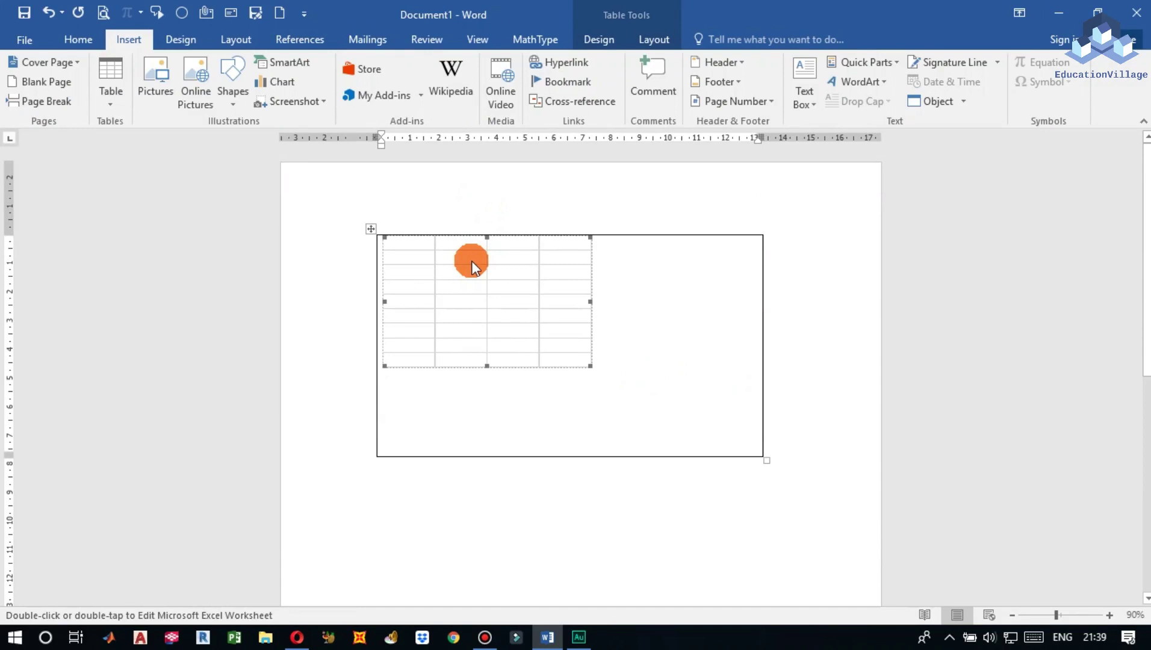
pyautogui.click(110, 97)
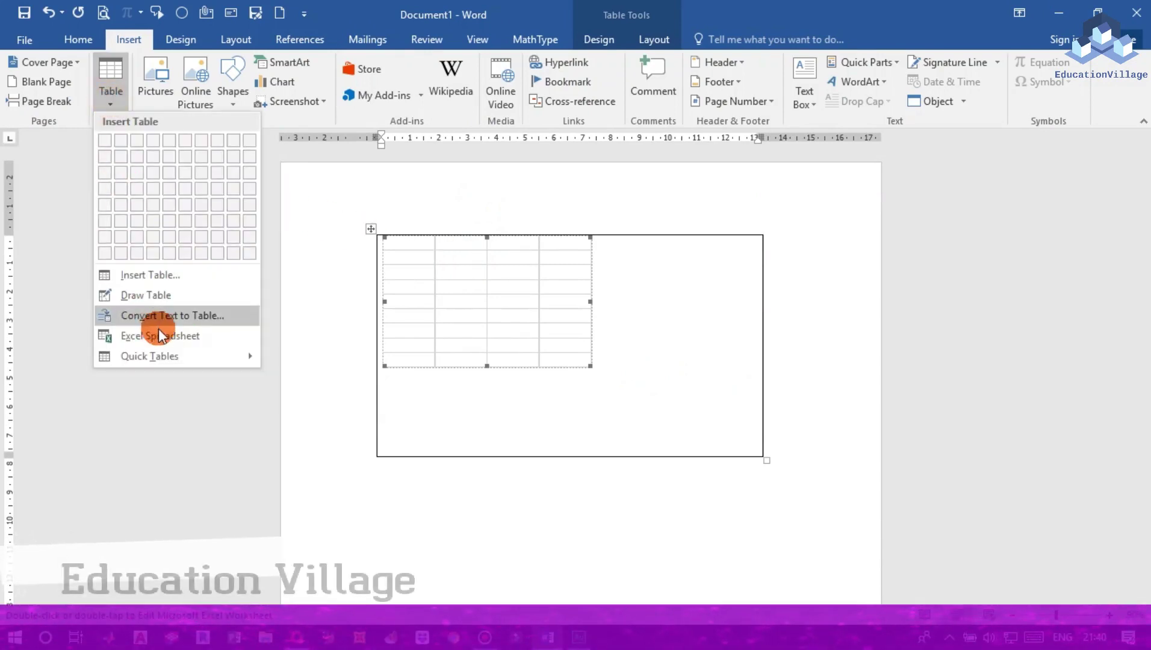
pyautogui.moveTo(175, 363)
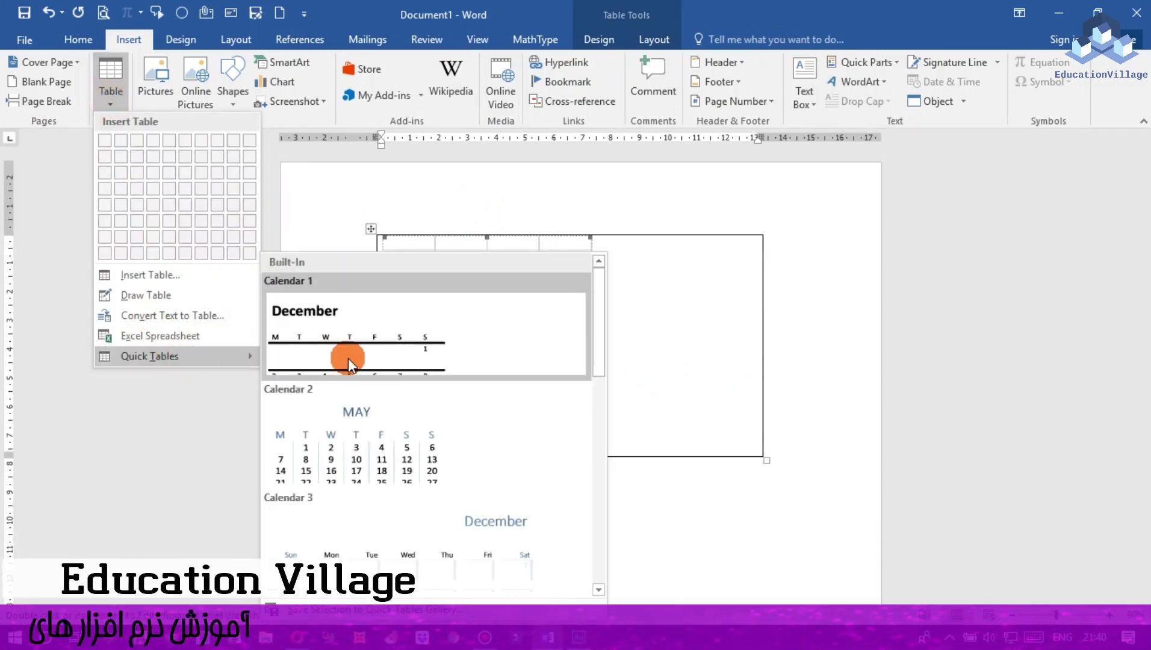
pyautogui.click(357, 439)
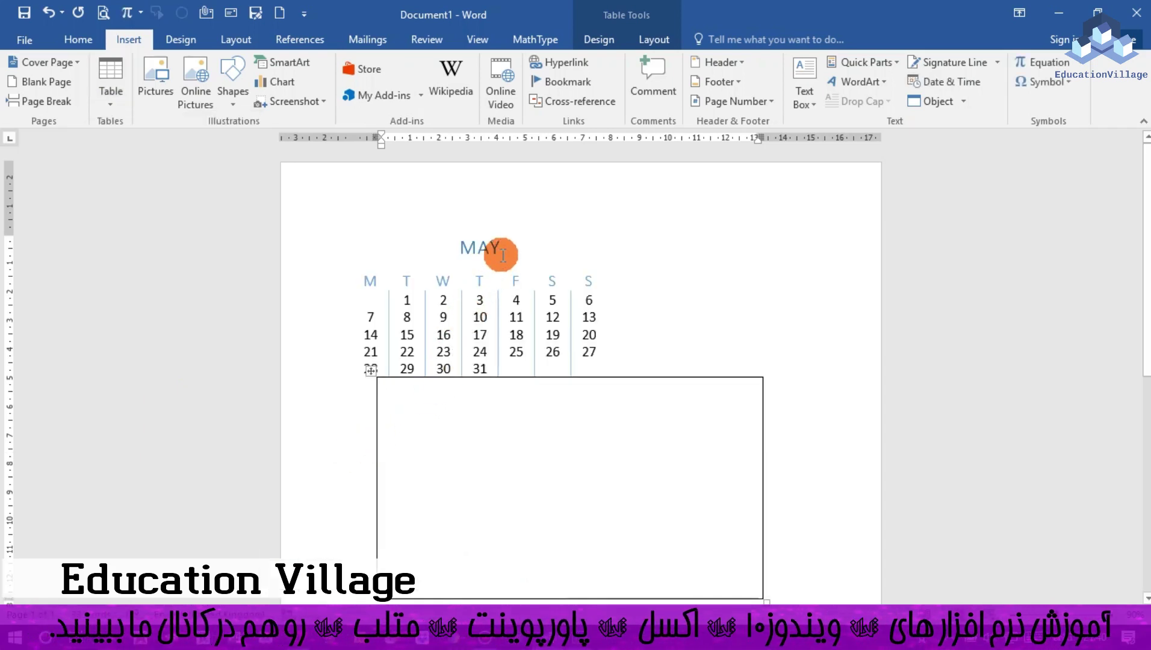
# Undo the calendar insertion and delete the drawn table.
pyautogui.hotkey('ctrl', 'z')
pyautogui.click(371, 228)
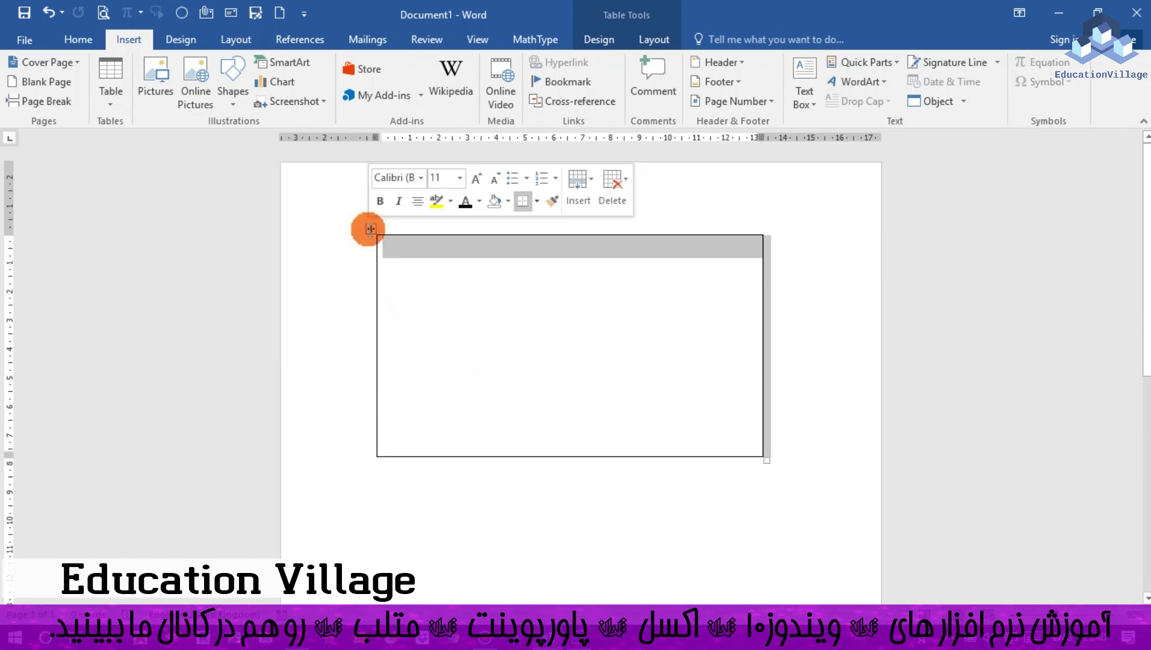
pyautogui.press('BackSpace')
# Insert a new table of 10 columns and 5 rows on the empty page.
pyautogui.click(112, 101)
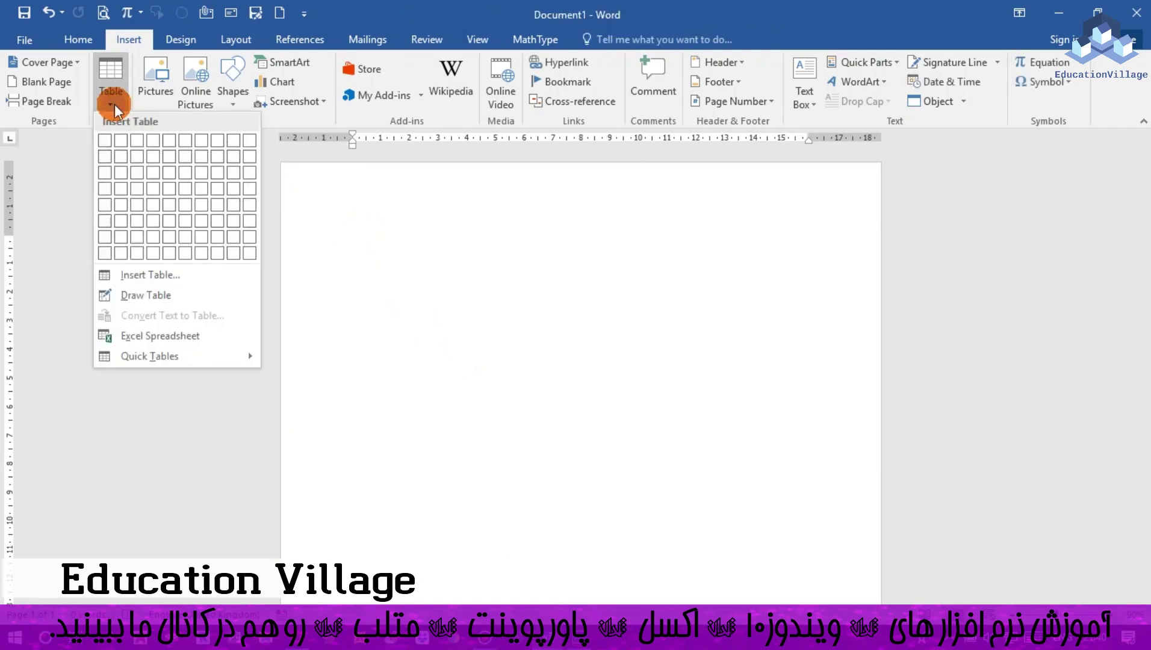
pyautogui.click(248, 205)
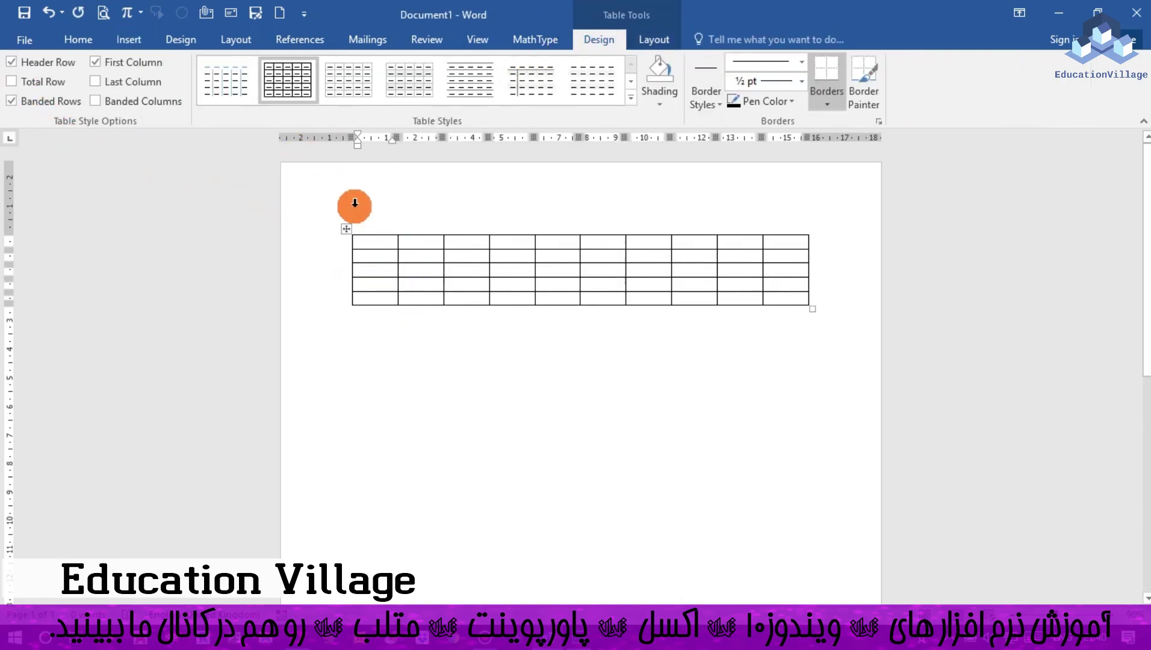
# Try several table styles on the table, ending with the orange grid style that has a solid header row and banded rows.
pyautogui.click(418, 82)
pyautogui.click(538, 80)
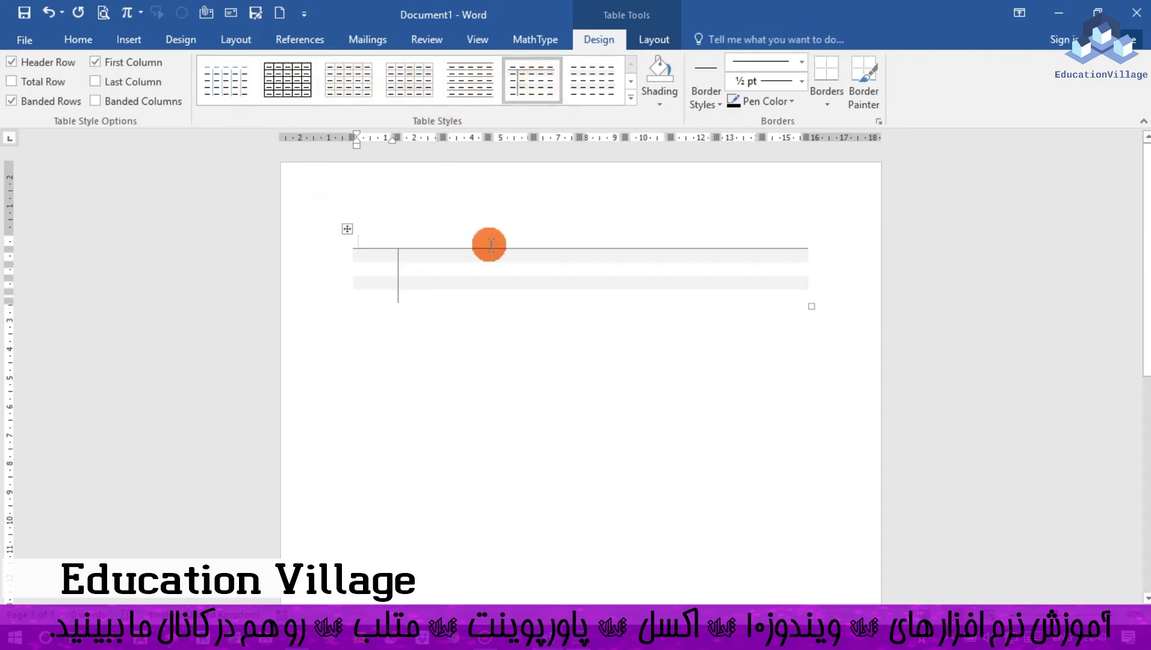
pyautogui.click(630, 97)
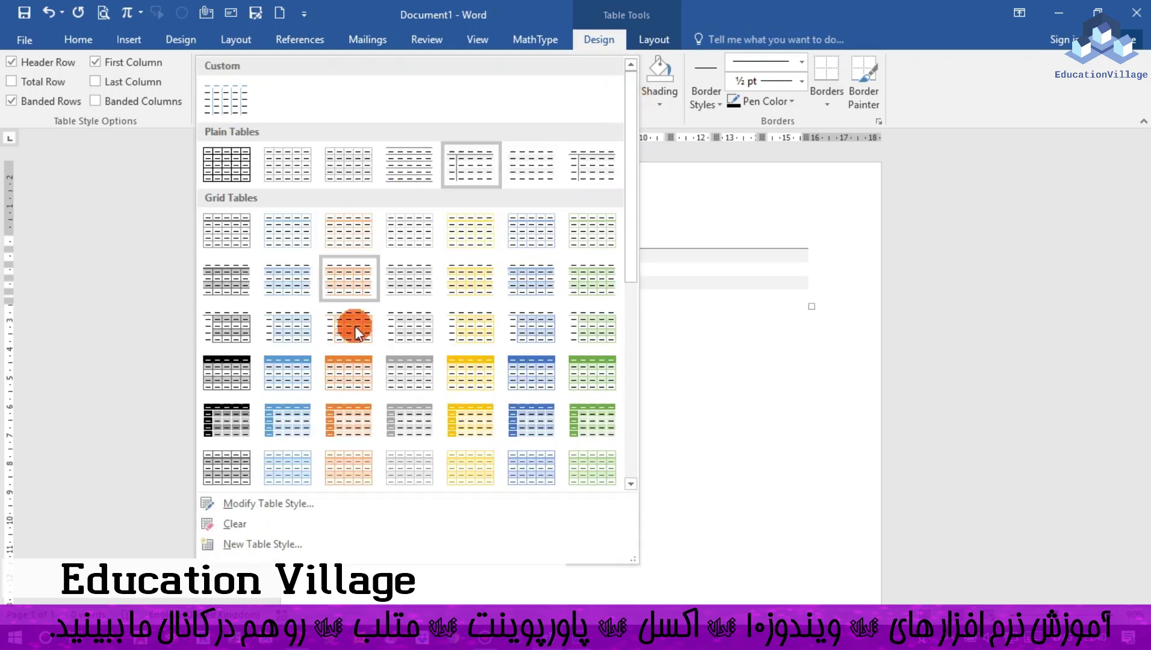
pyautogui.click(354, 380)
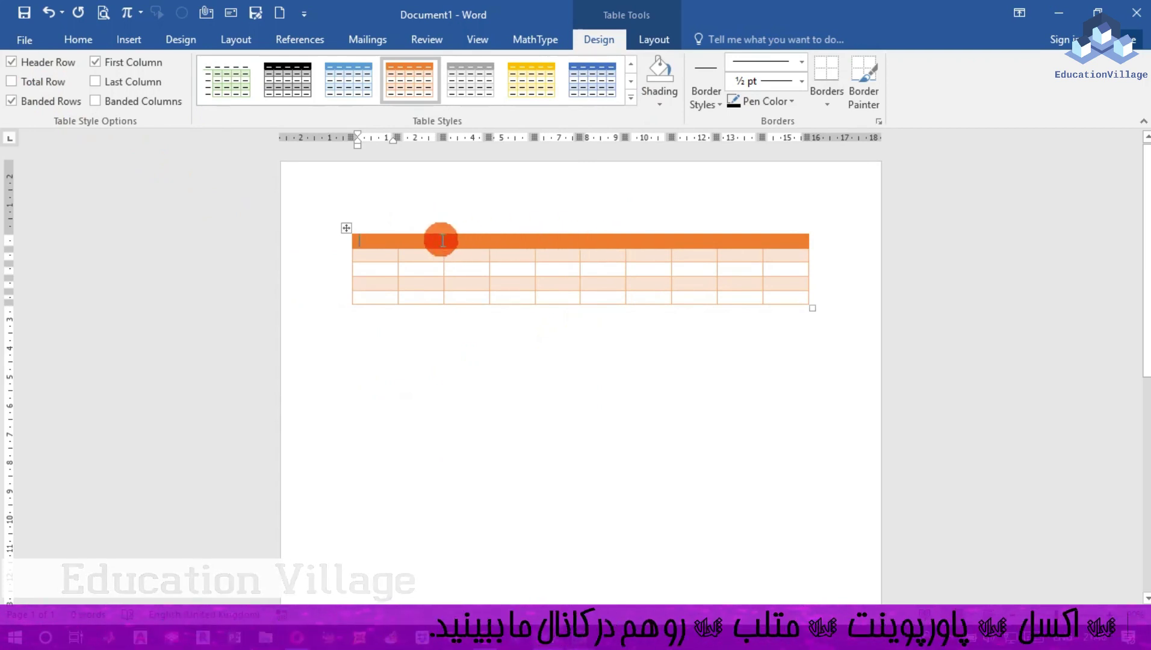
# Toggle the Header Row option off and back on, and try the First Column option on the orange table.
pyautogui.click(55, 62)
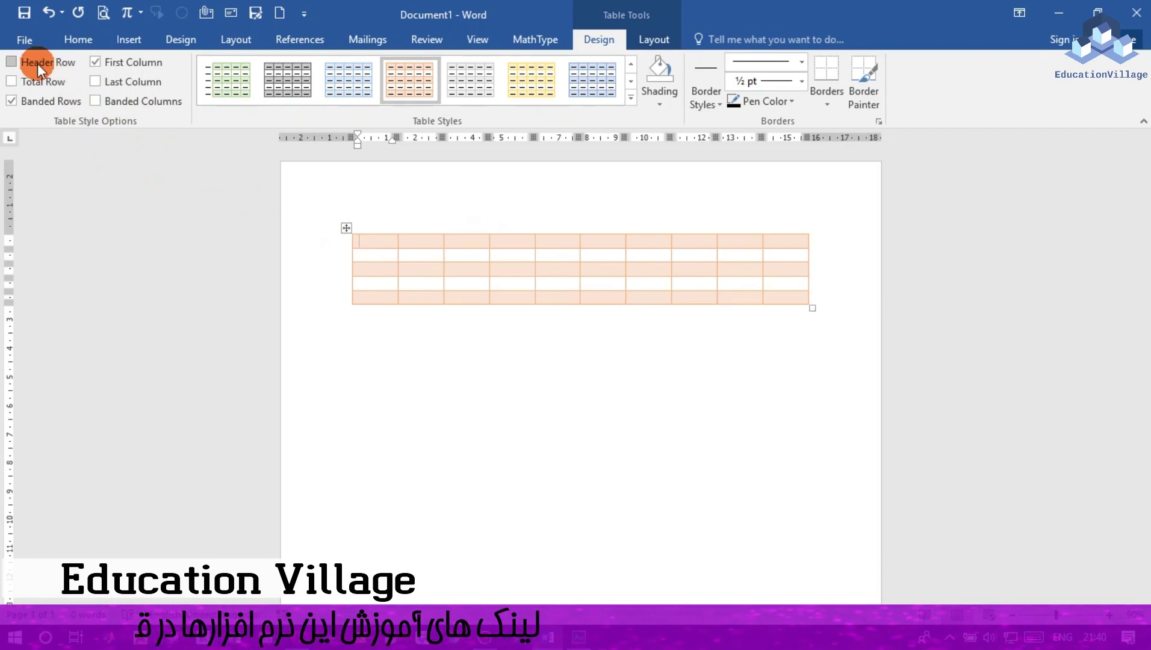
pyautogui.click(12, 63)
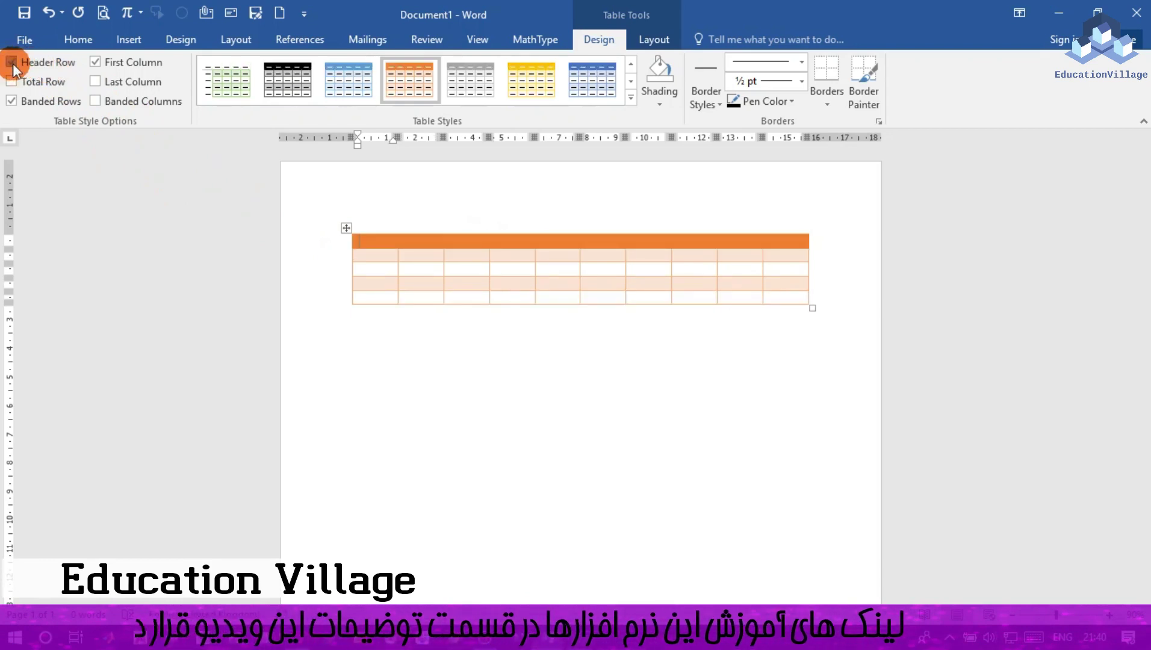
pyautogui.click(96, 63)
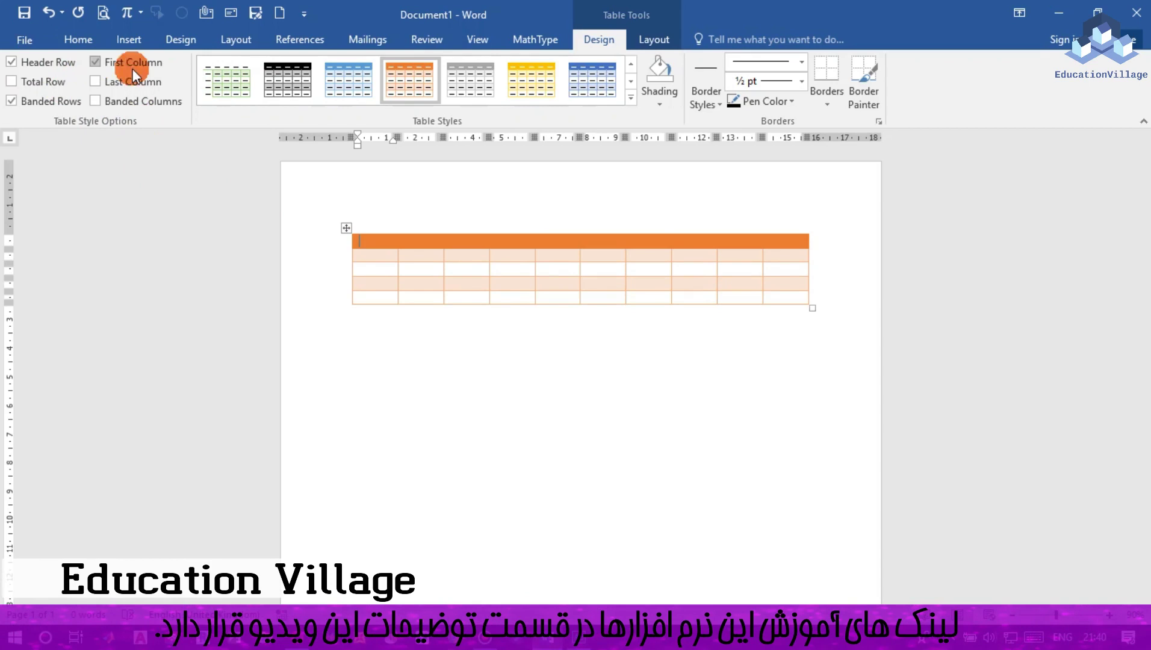
# Apply the black grid style with a filled first column, and toggle its First Column option off and on again.
pyautogui.click(632, 97)
pyautogui.click(207, 422)
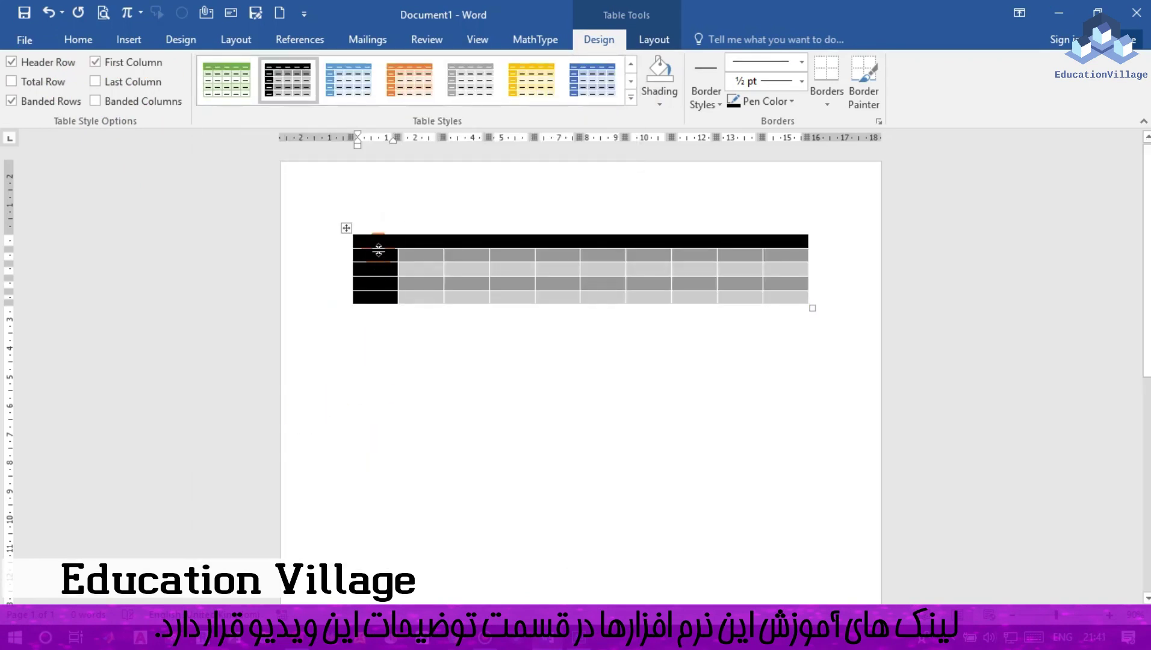
pyautogui.click(126, 62)
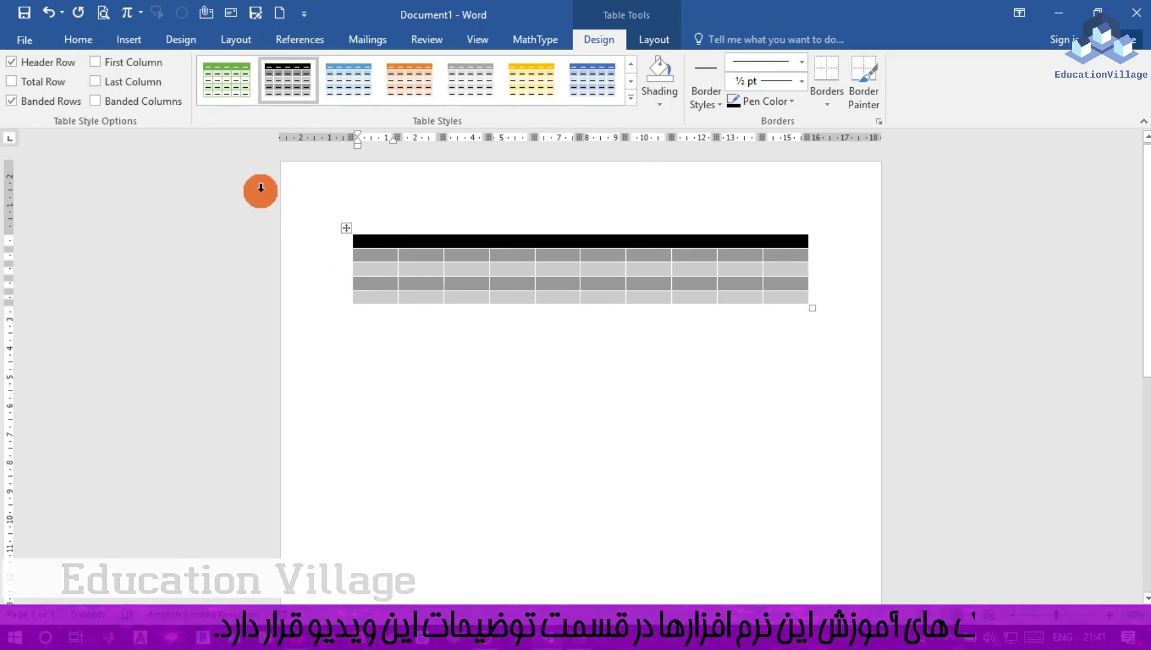
pyautogui.click(135, 63)
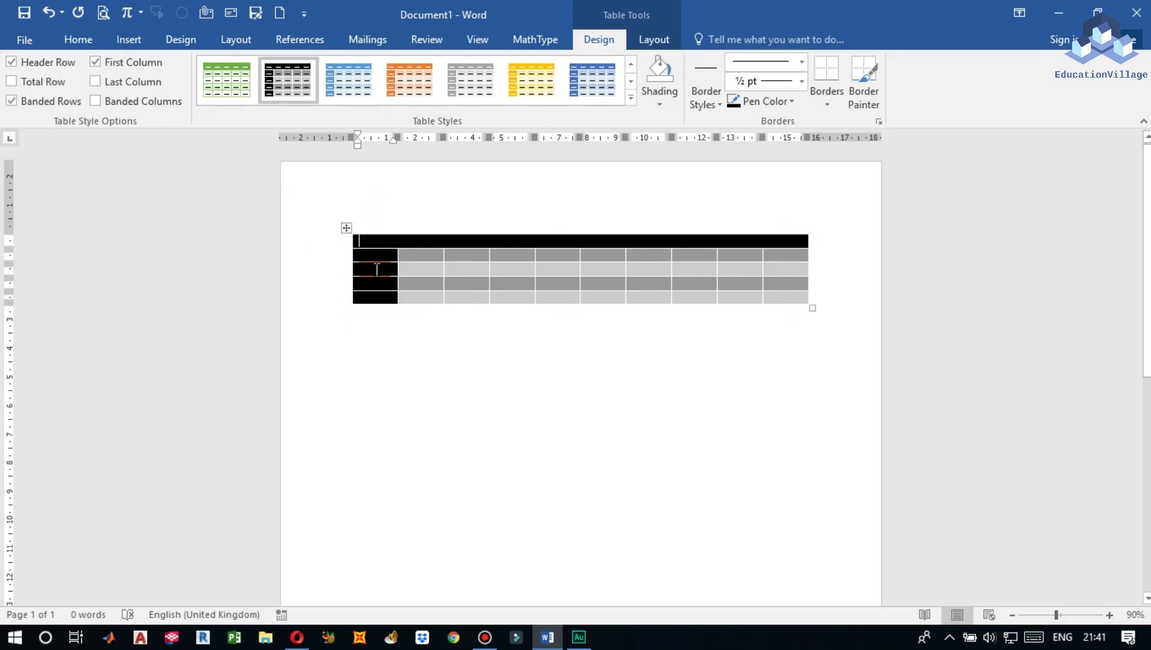
# Toggle the Last Column option on and off, and enable Total Row for the black table.
pyautogui.click(95, 83)
pyautogui.click(95, 82)
pyautogui.click(12, 80)
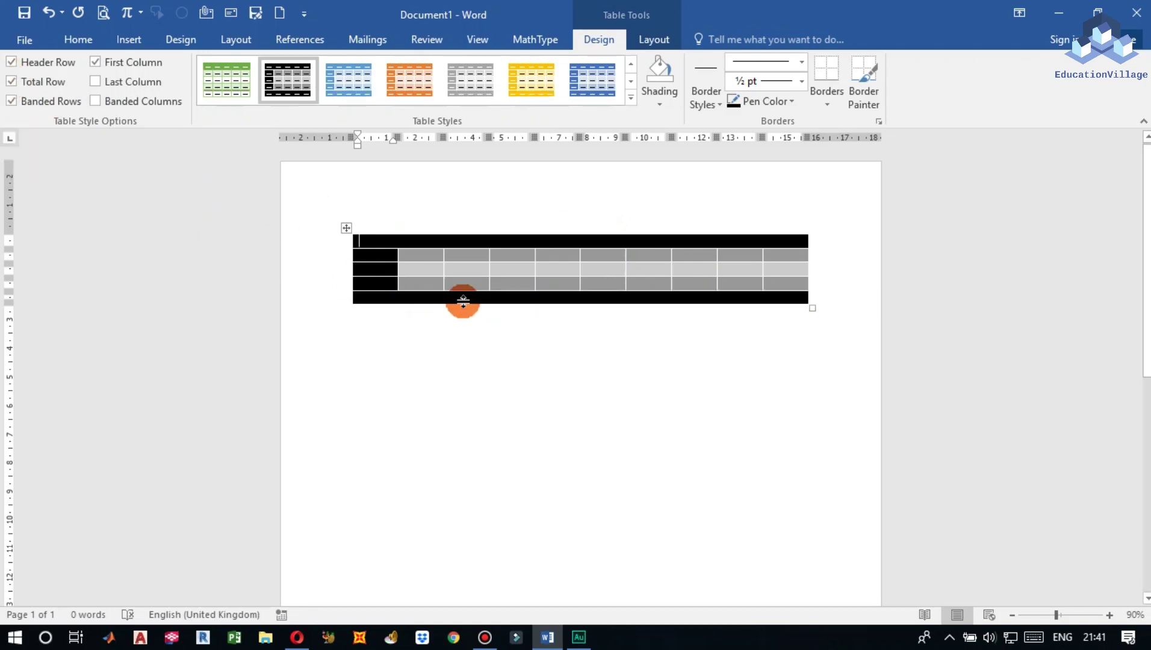
pyautogui.keyDown('ctrl'); pyautogui.scroll(5, 608, 282); pyautogui.keyUp('ctrl')
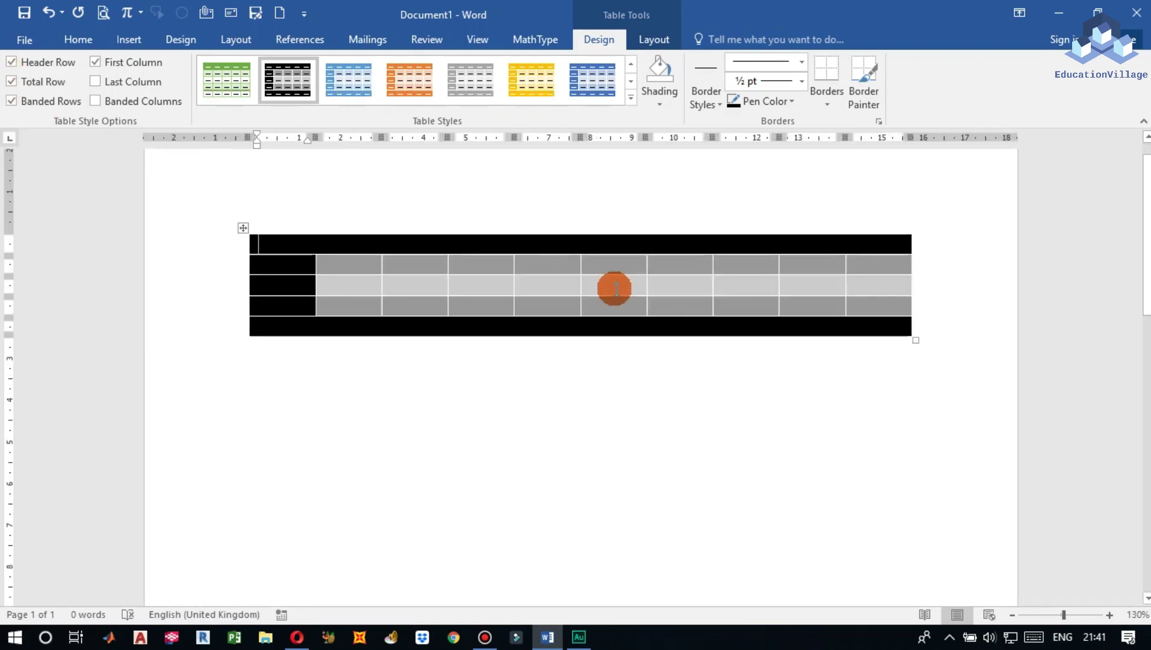
# Try the light blue banded grid style on the table, and return it to the black grid style.
pyautogui.click(632, 100)
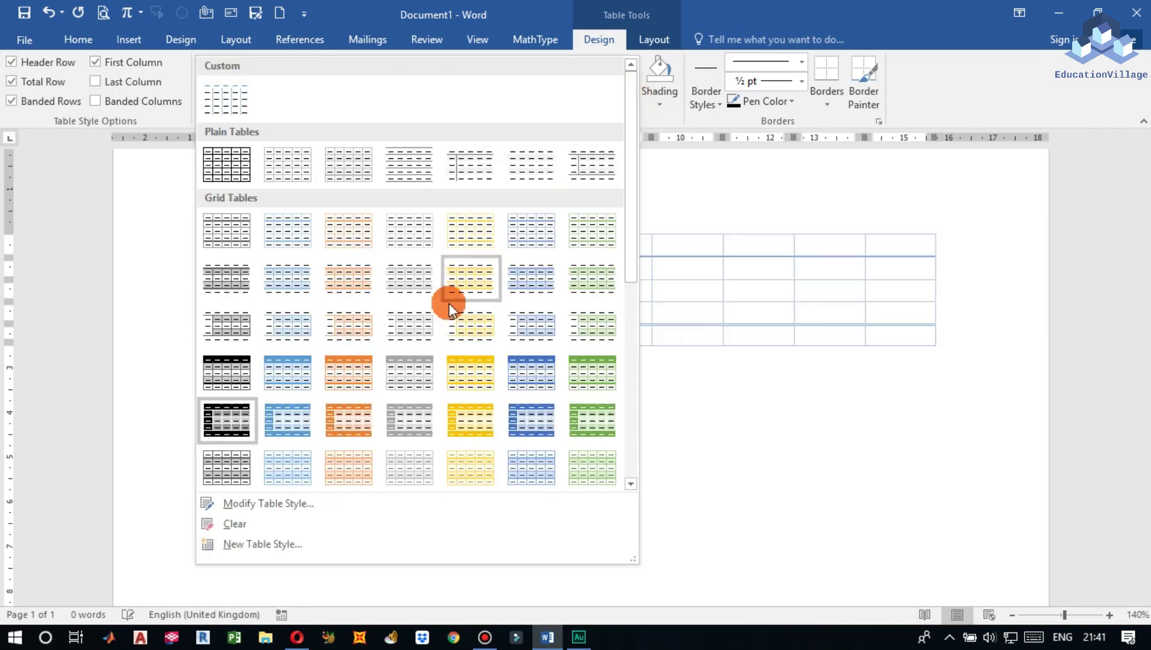
pyautogui.click(496, 300)
pyautogui.click(496, 361)
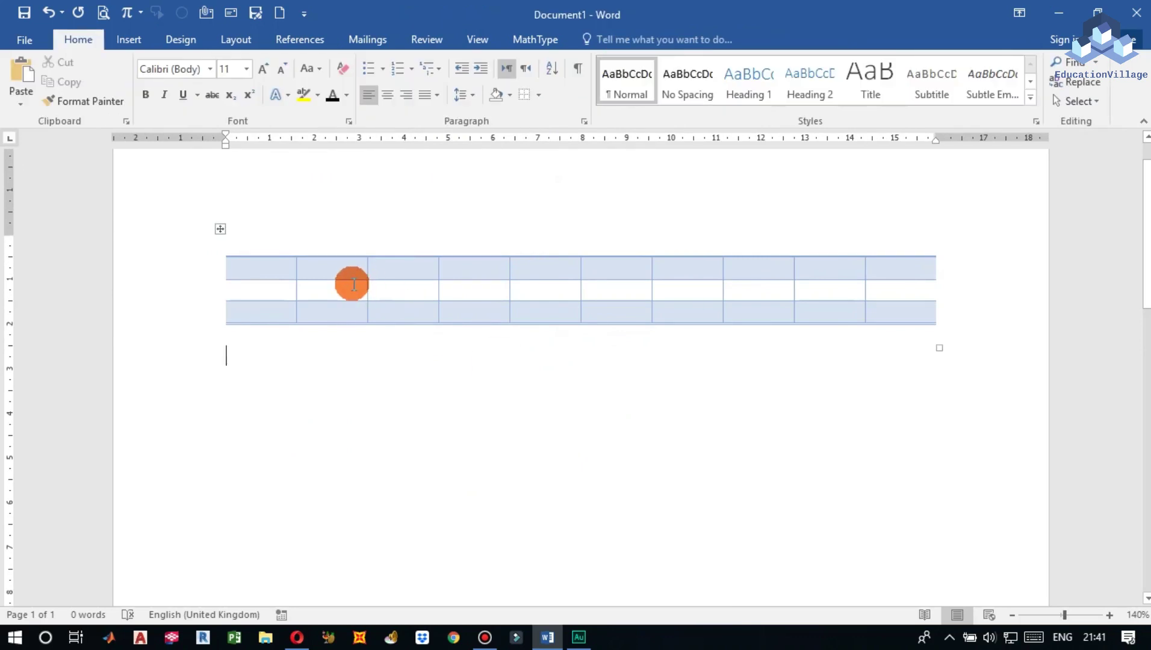
pyautogui.click(304, 296)
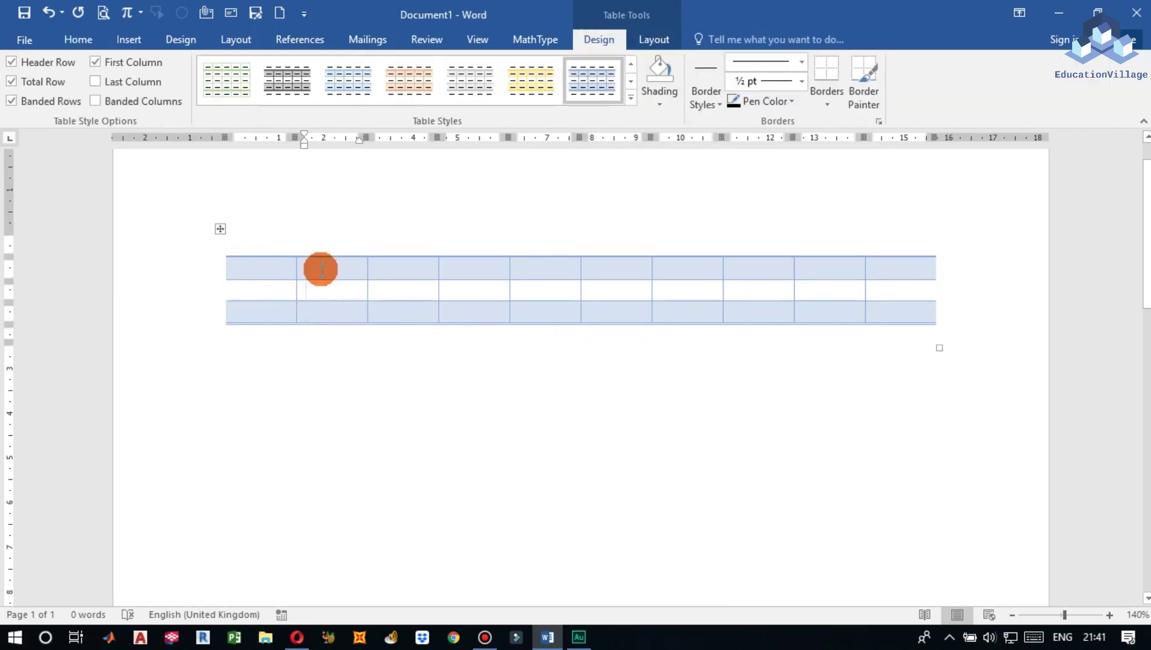
pyautogui.click(630, 98)
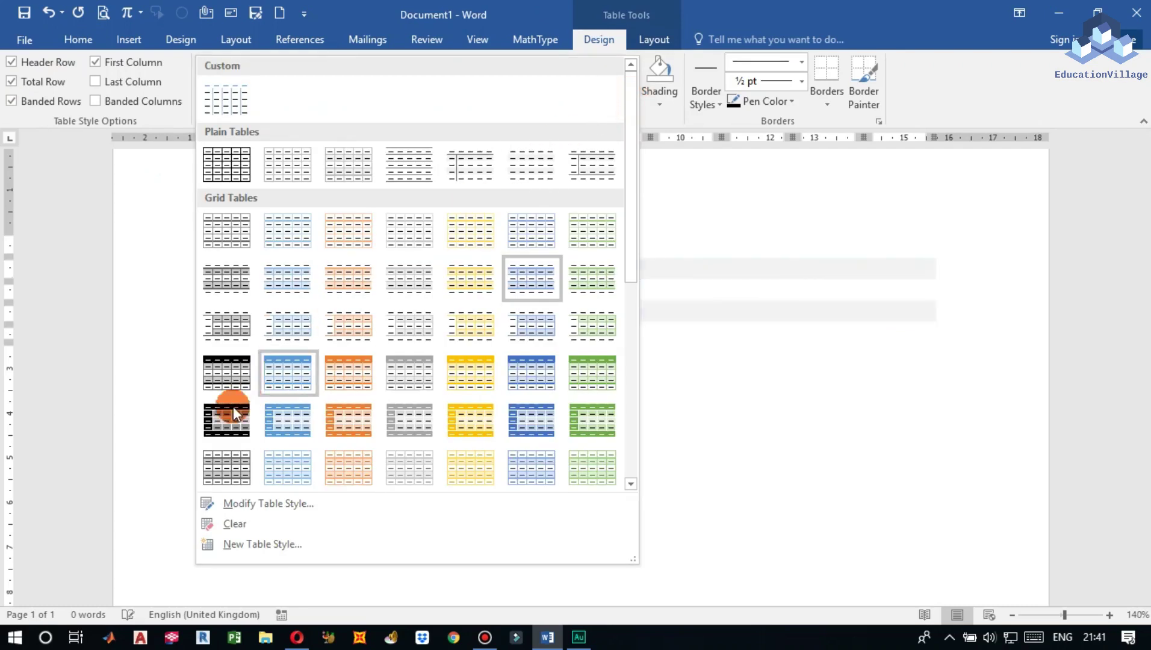
pyautogui.click(225, 422)
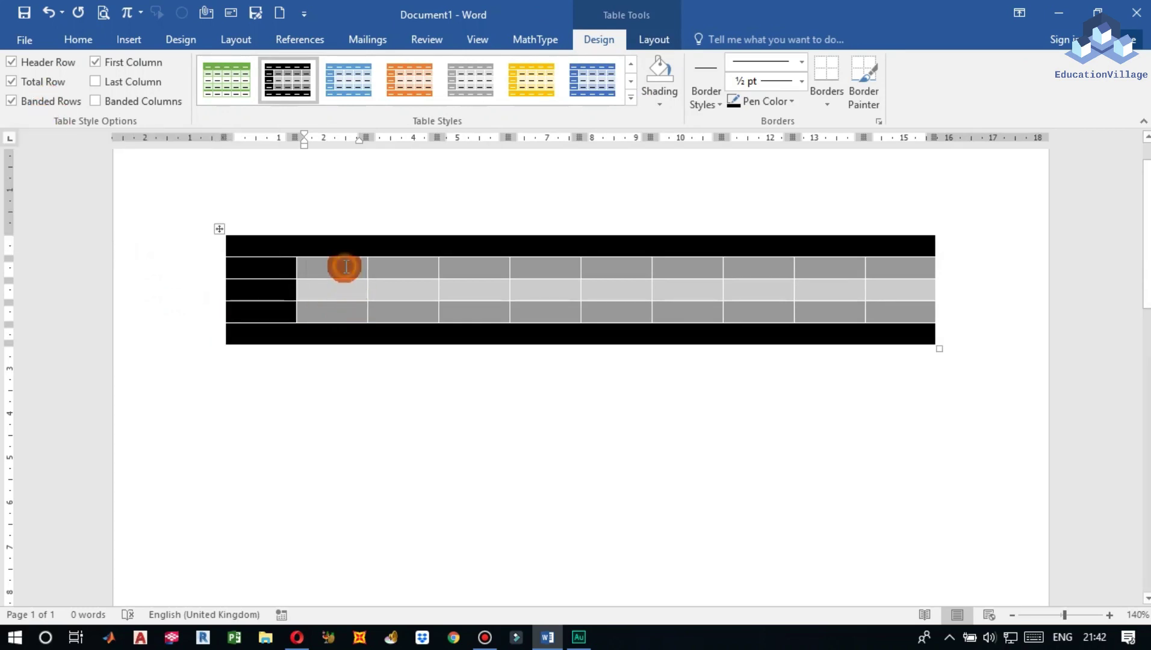
# Check the alternating row shading in the table's second column and turn off Banded Rows.
pyautogui.click(338, 289)
pyautogui.click(329, 308)
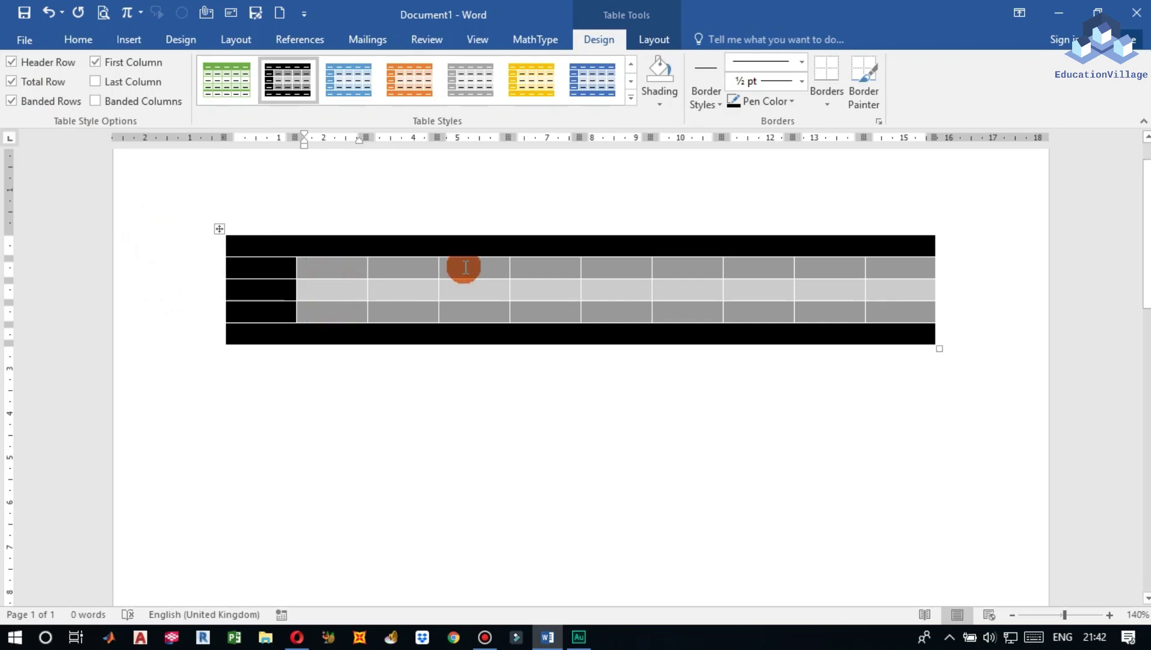
pyautogui.click(316, 289)
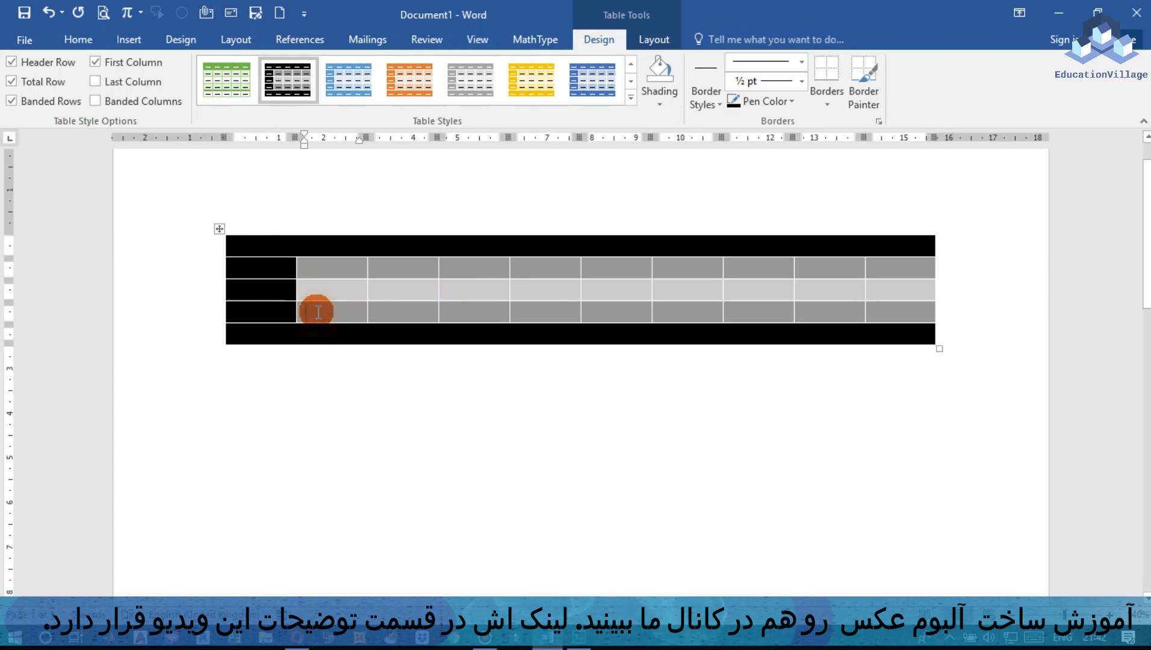
pyautogui.click(318, 273)
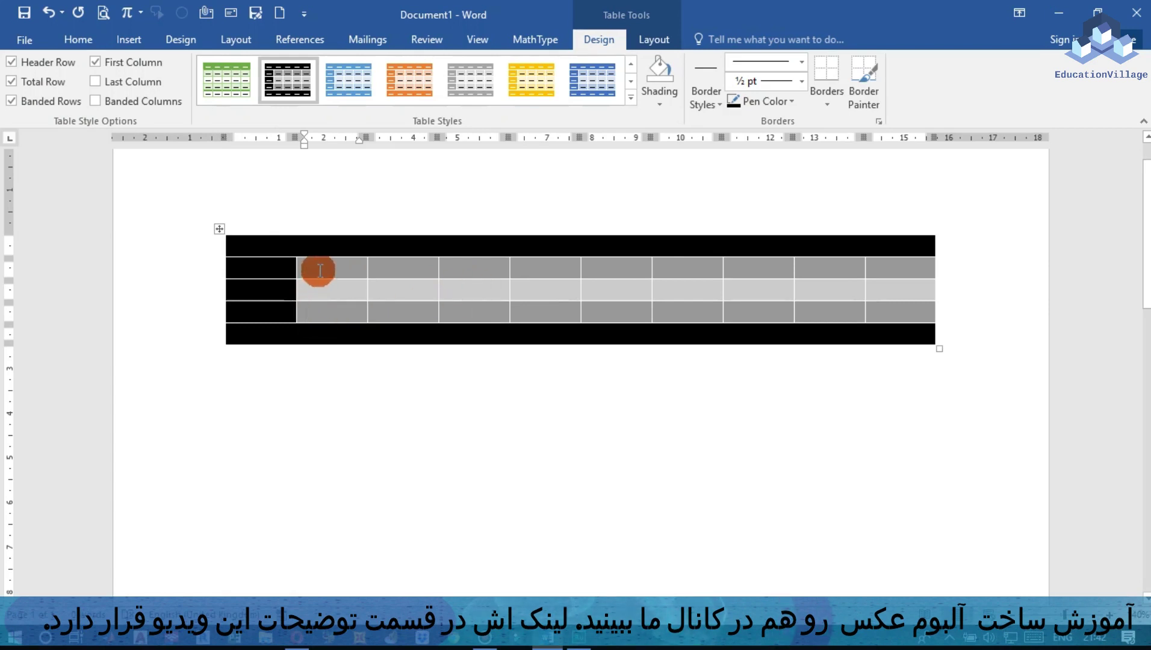
pyautogui.click(12, 100)
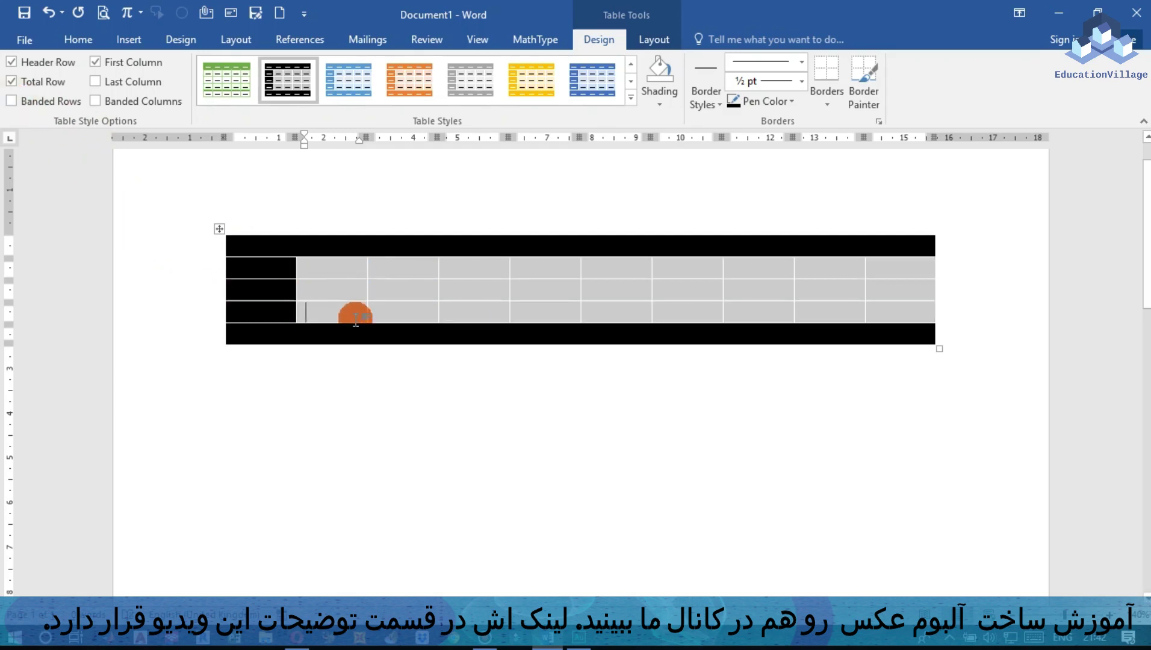
# Delete the whole black table and insert a new table of 6 columns and 8 rows.
pyautogui.click(220, 227)
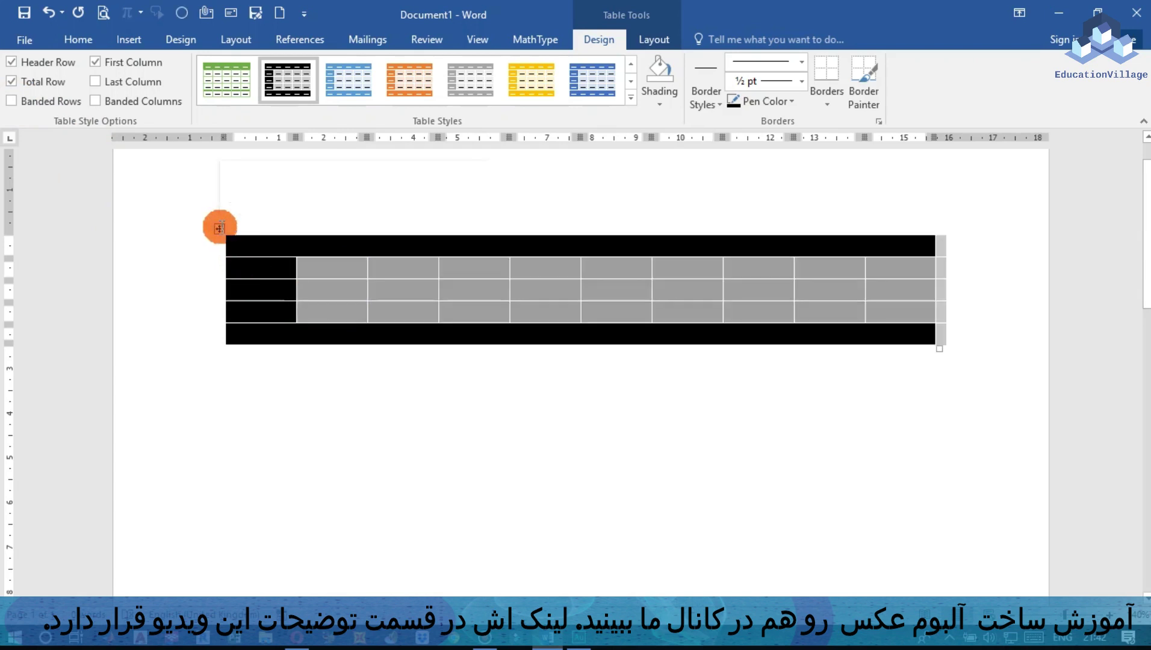
pyautogui.press('BackSpace')
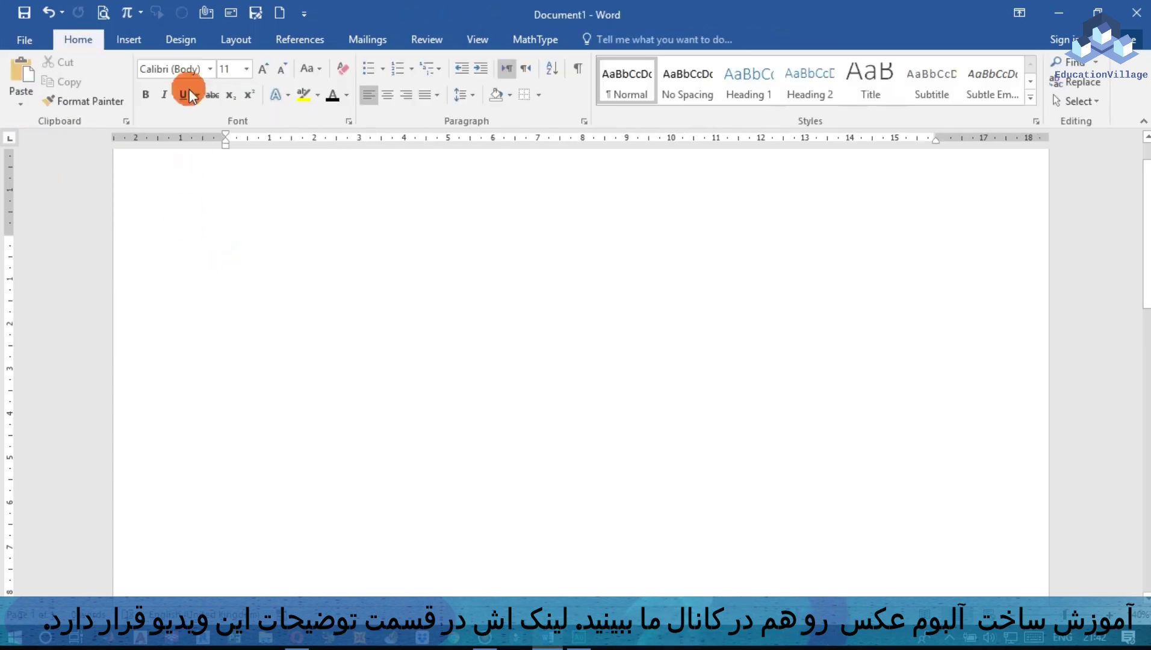
pyautogui.click(140, 40)
pyautogui.click(115, 109)
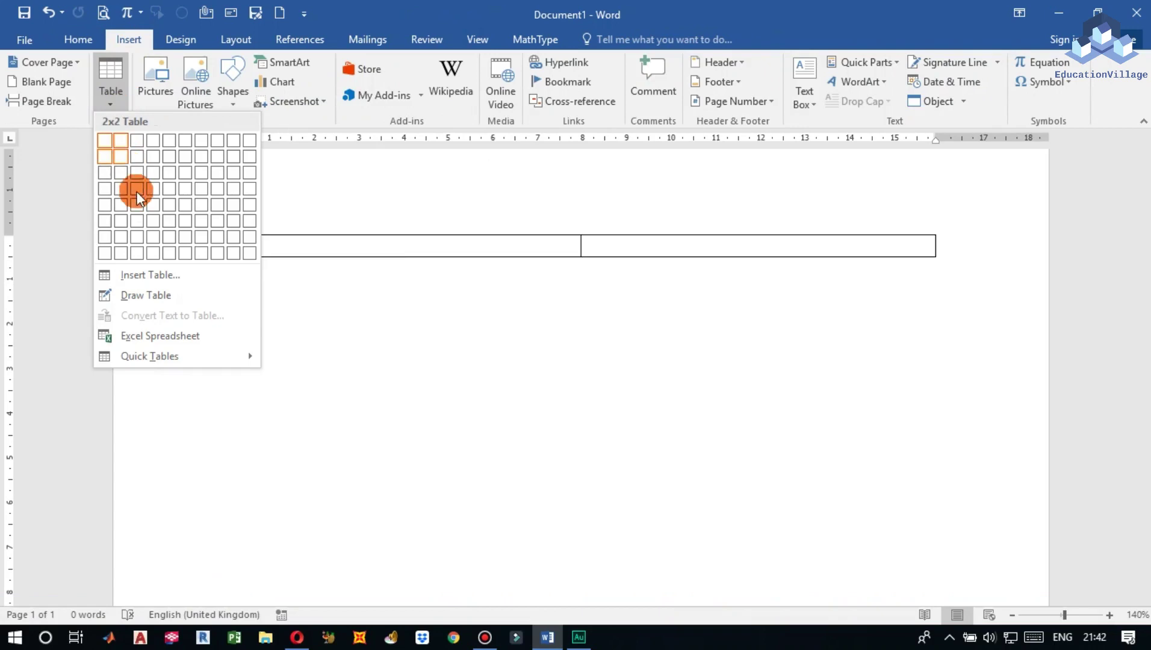
pyautogui.click(185, 253)
pyautogui.click(431, 428)
# Apply the orange grid style with a solid header row and filled first column to the new table.
pyautogui.click(318, 295)
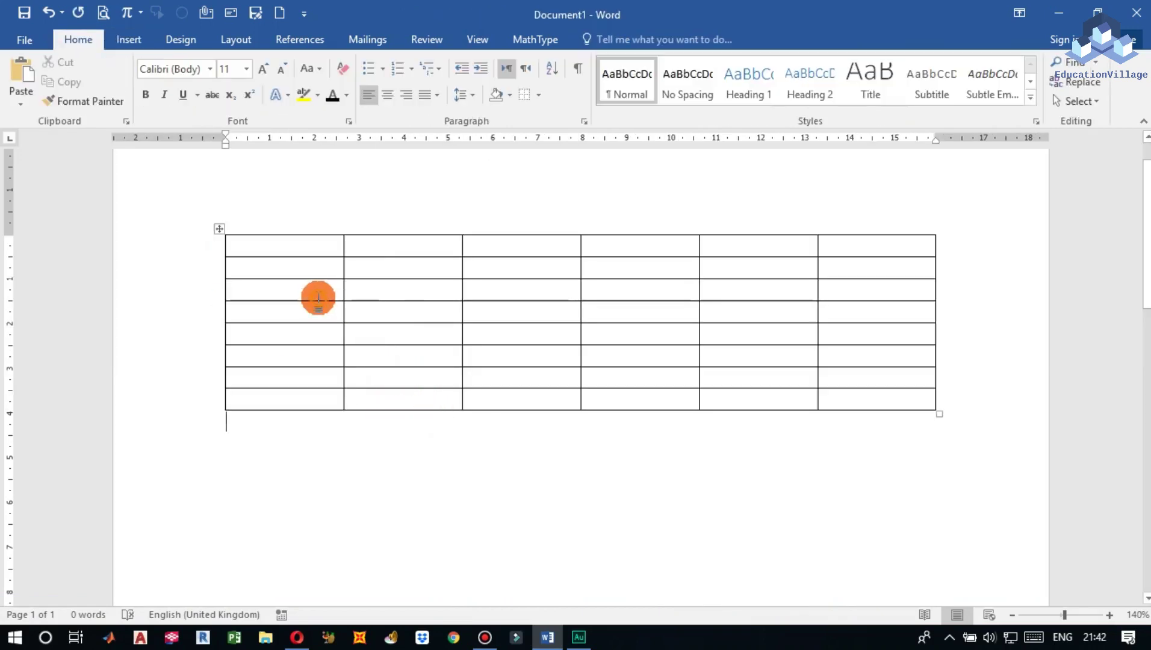
pyautogui.click(629, 99)
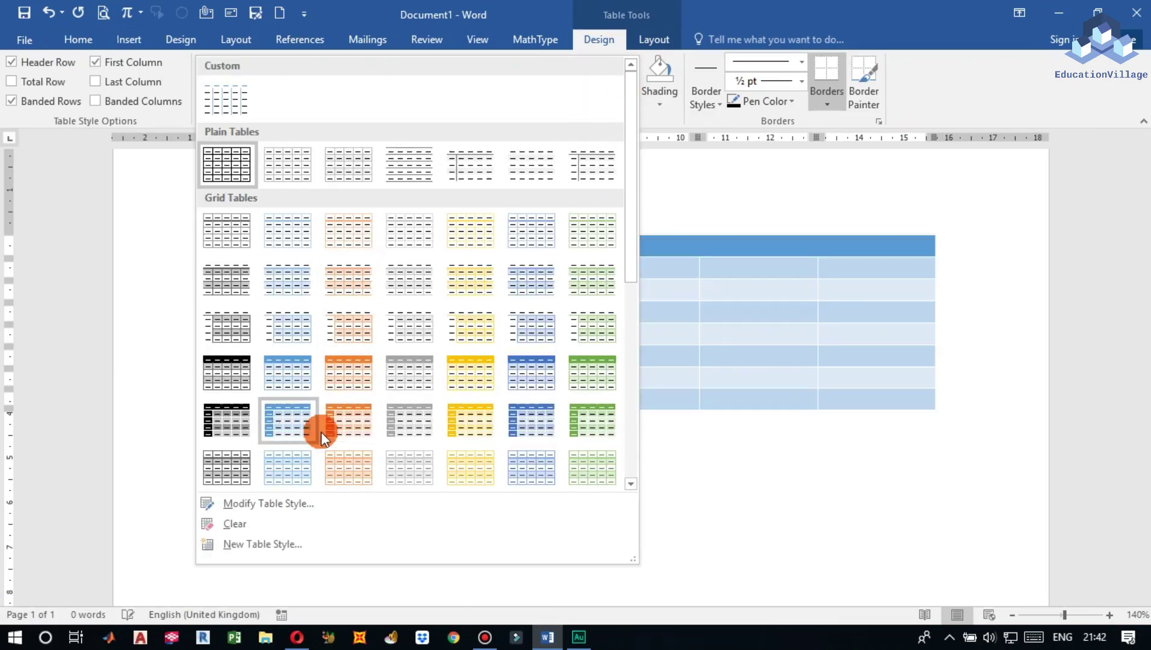
pyautogui.click(327, 431)
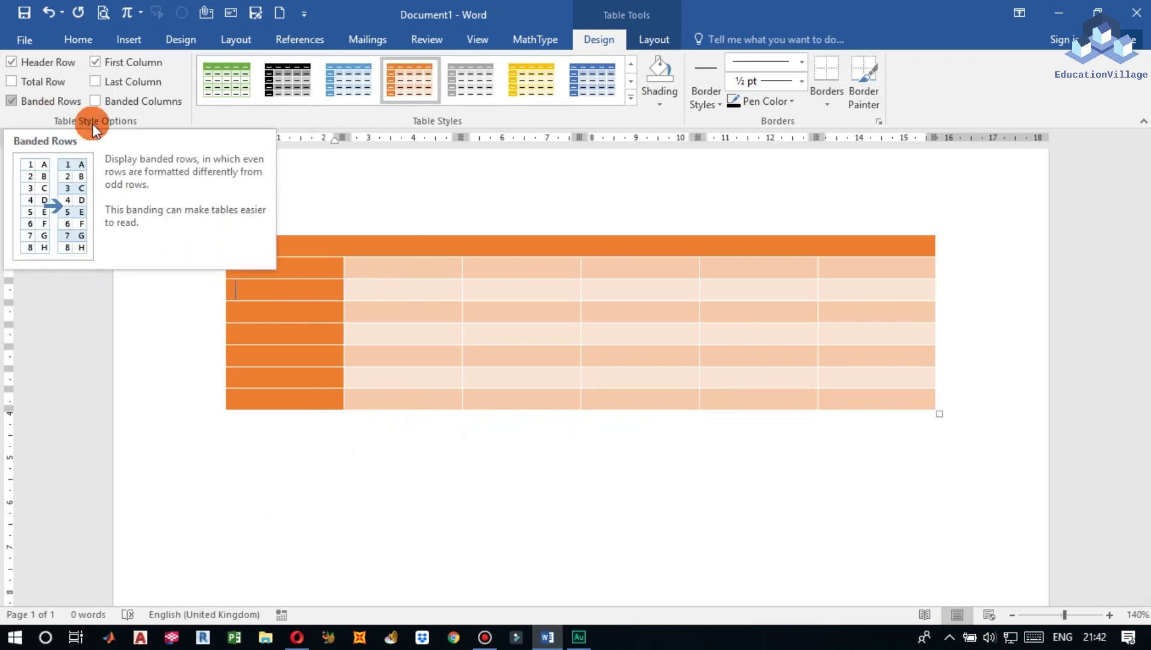
# Toggle Banded Rows off and back on for the orange table, and compare the shading of its rows.
pyautogui.click(60, 106)
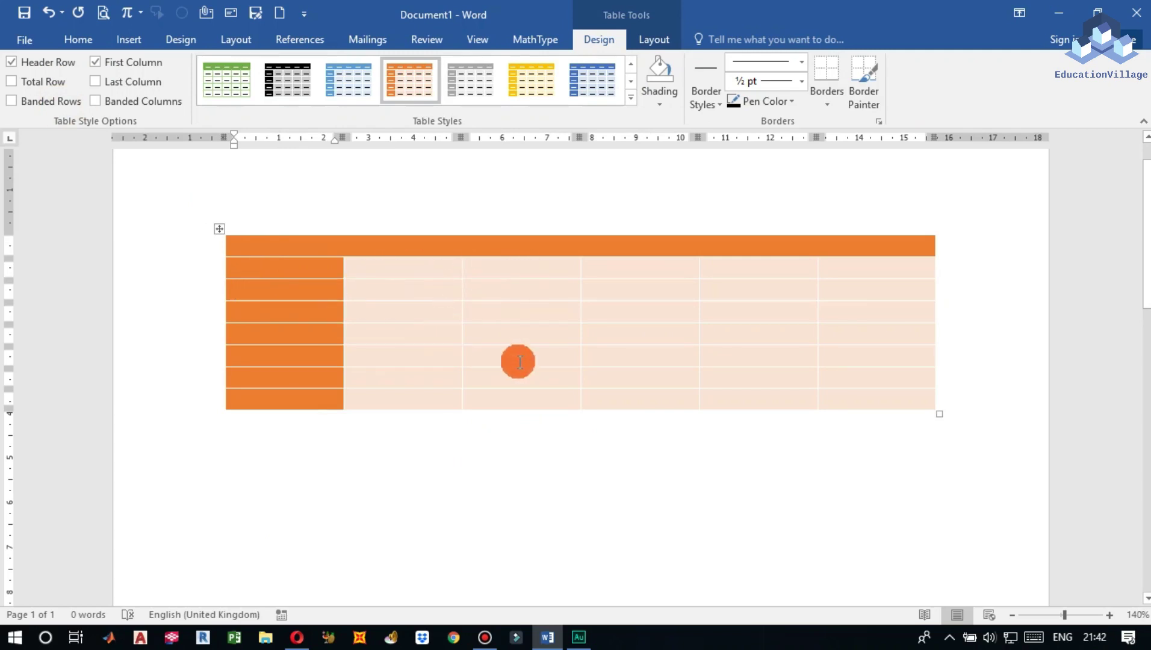
pyautogui.click(62, 106)
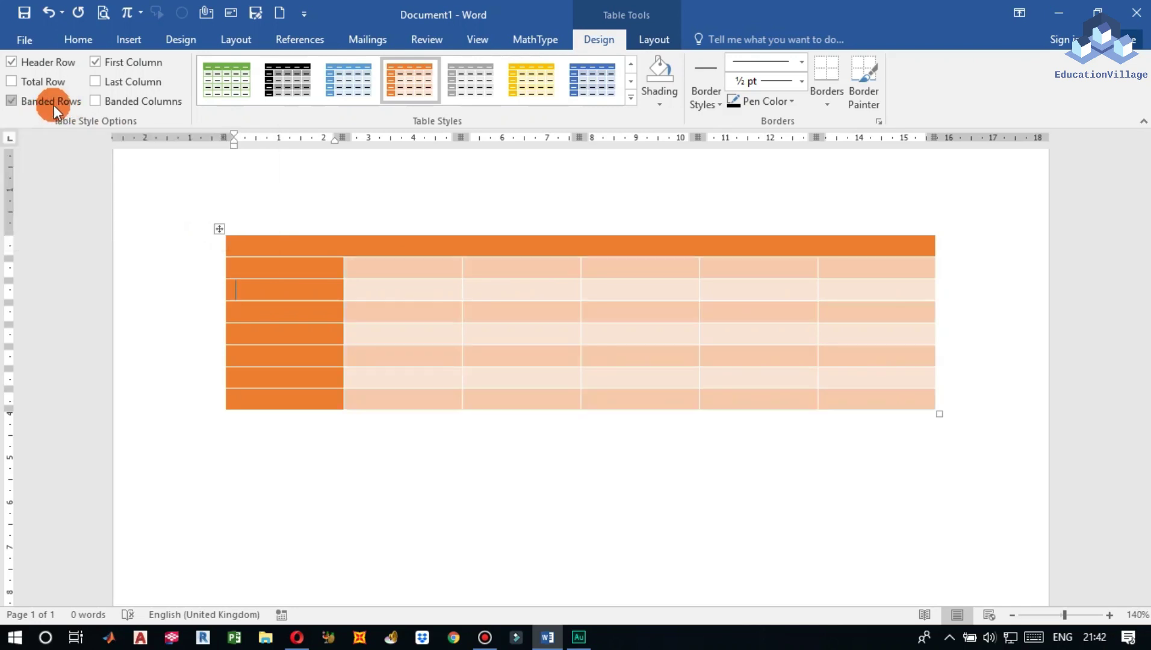
pyautogui.click(388, 289)
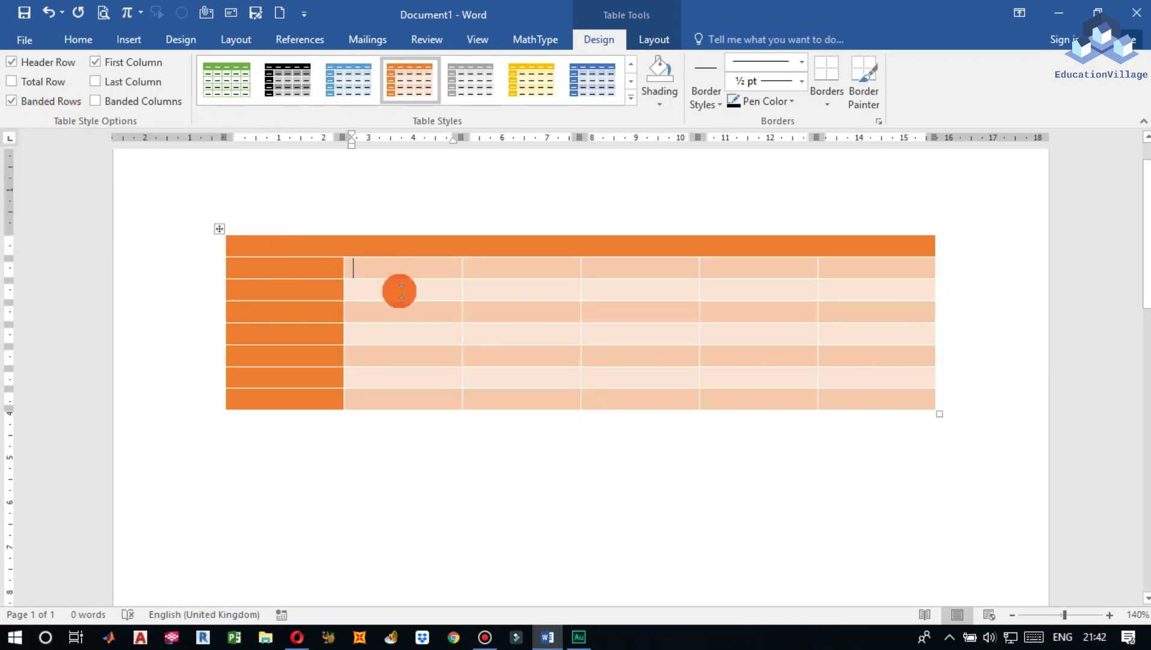
pyautogui.click(405, 309)
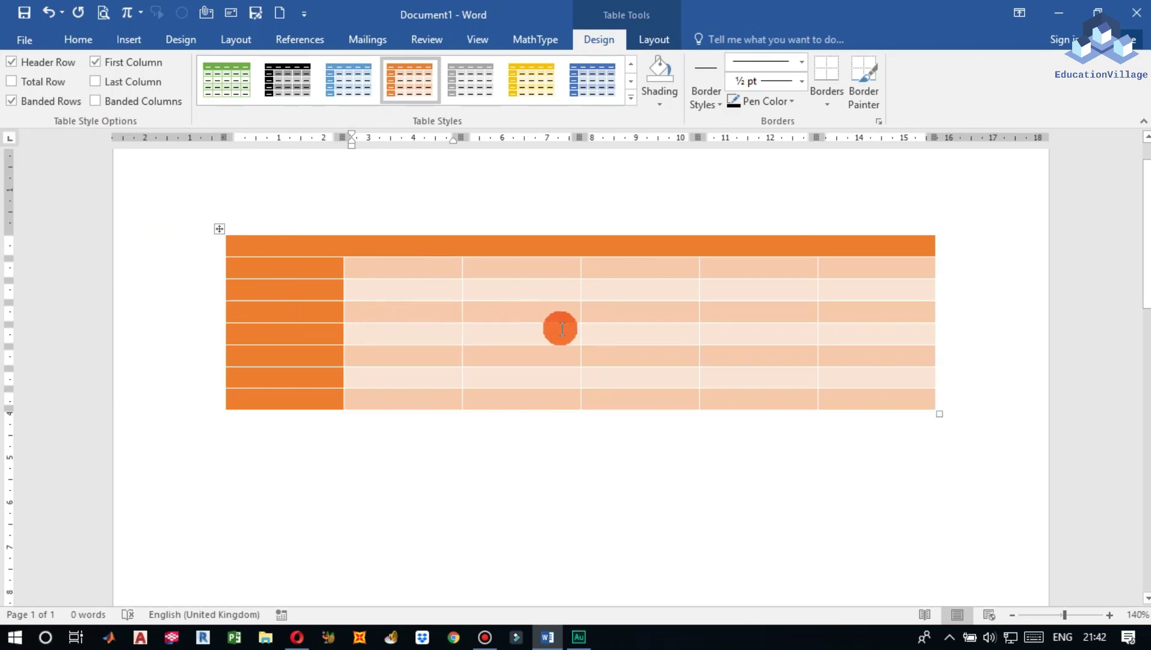
# Try Banded Columns with and without Banded Rows, and restore the table to banded rows only.
pyautogui.click(138, 103)
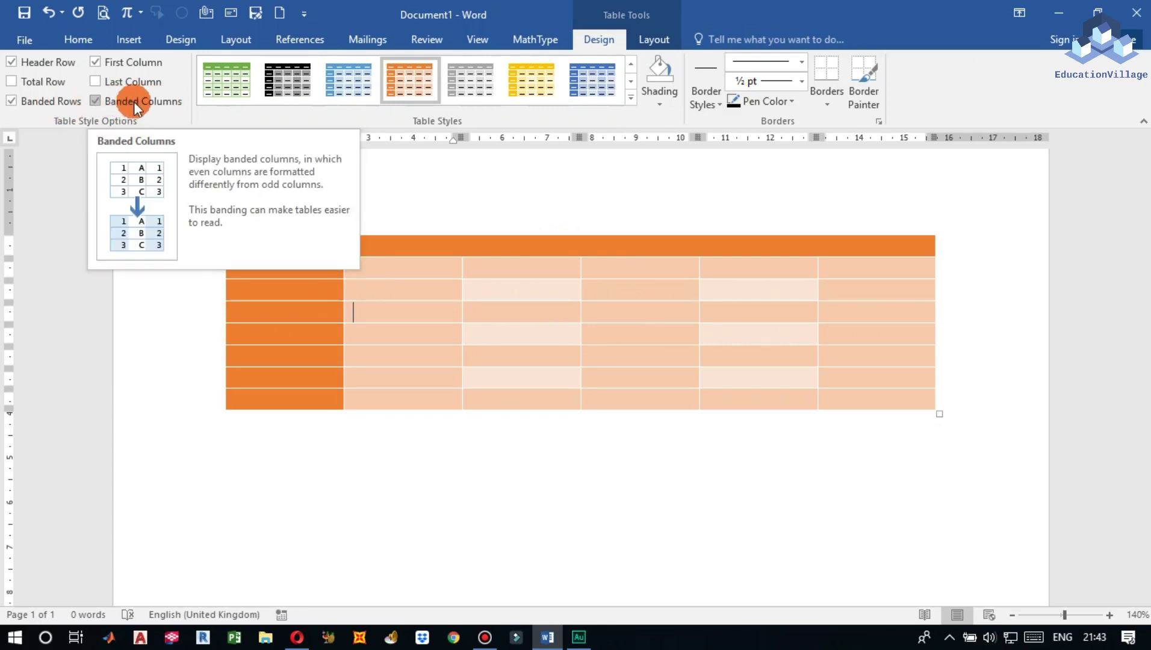
pyautogui.click(54, 102)
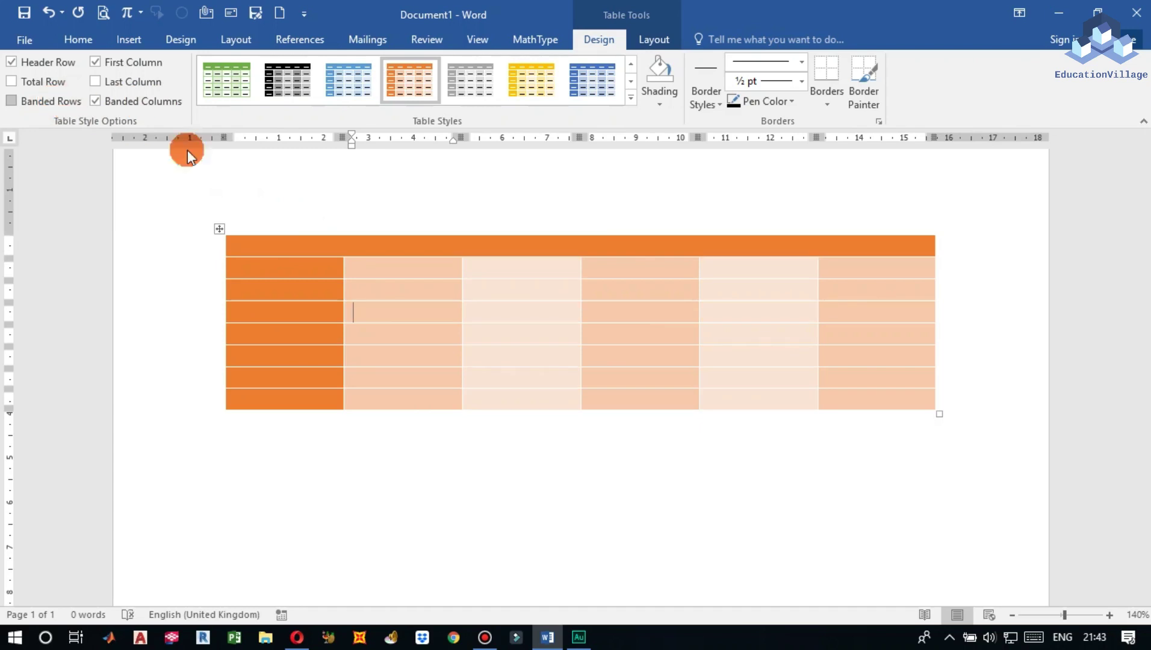
pyautogui.click(47, 102)
pyautogui.click(129, 102)
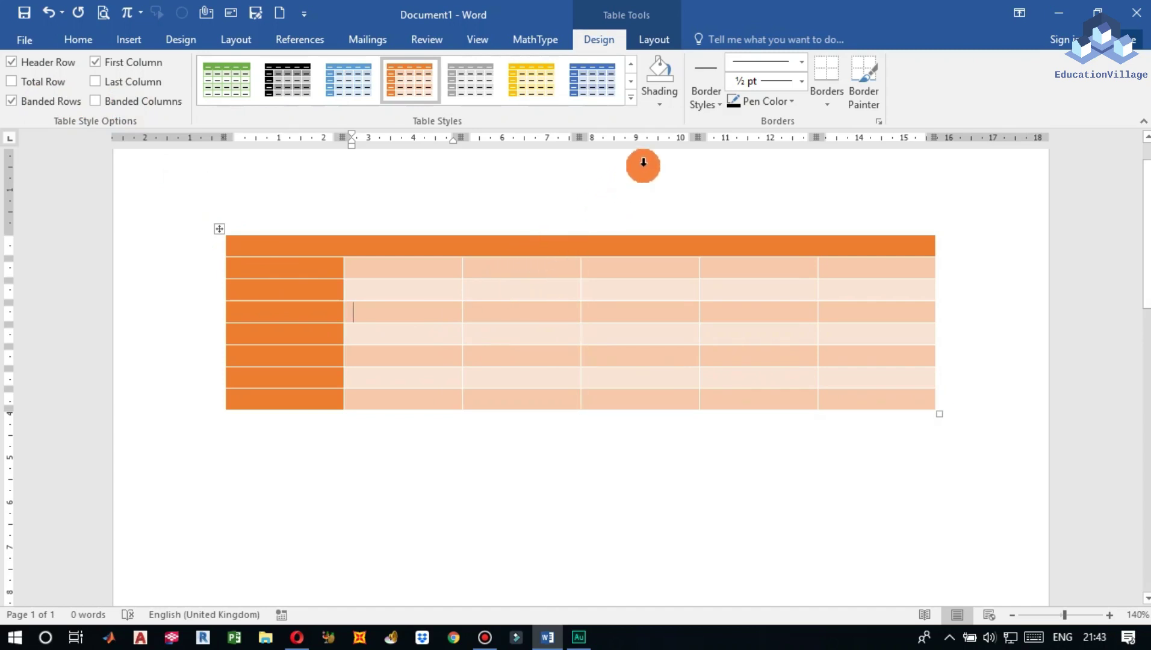
# Preview the shading colours on the current table cell without applying one.
pyautogui.click(667, 109)
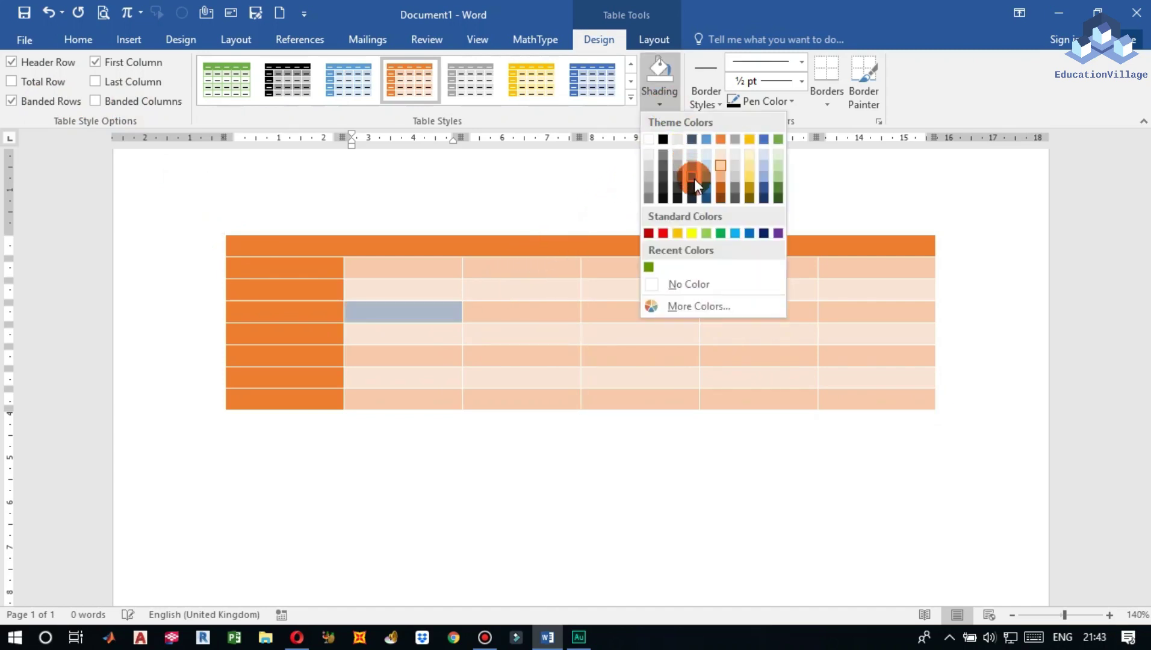
pyautogui.click(548, 330)
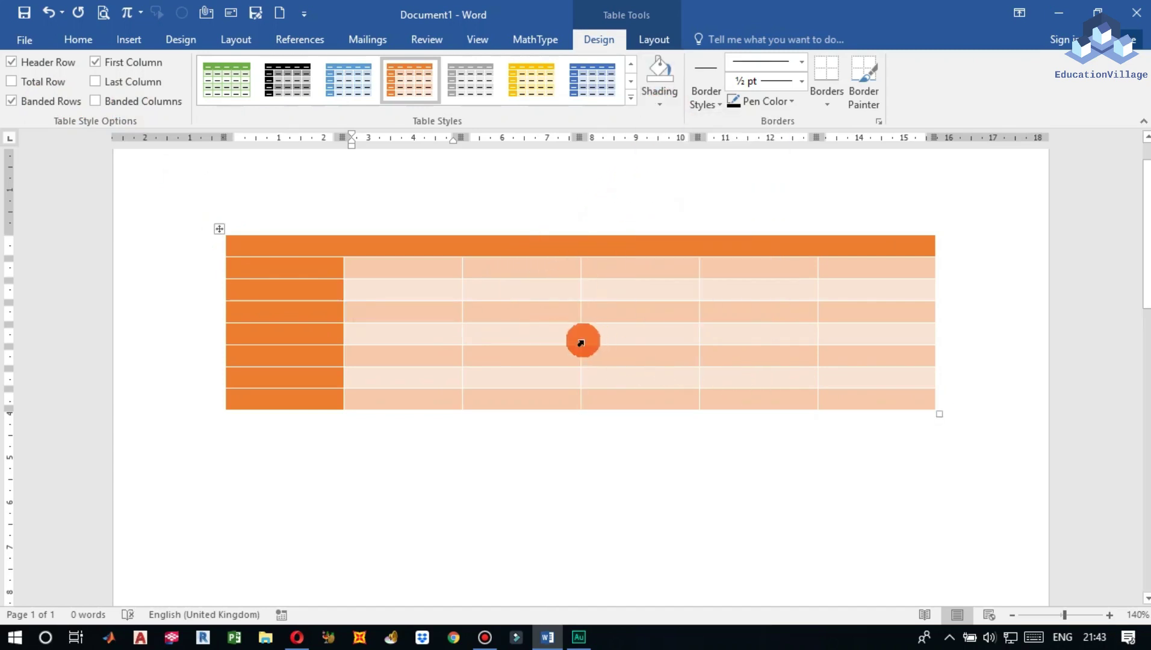
# Shade all the table cells below the header row and outside the first column with the darkest gold theme colour.
pyautogui.click(607, 336)
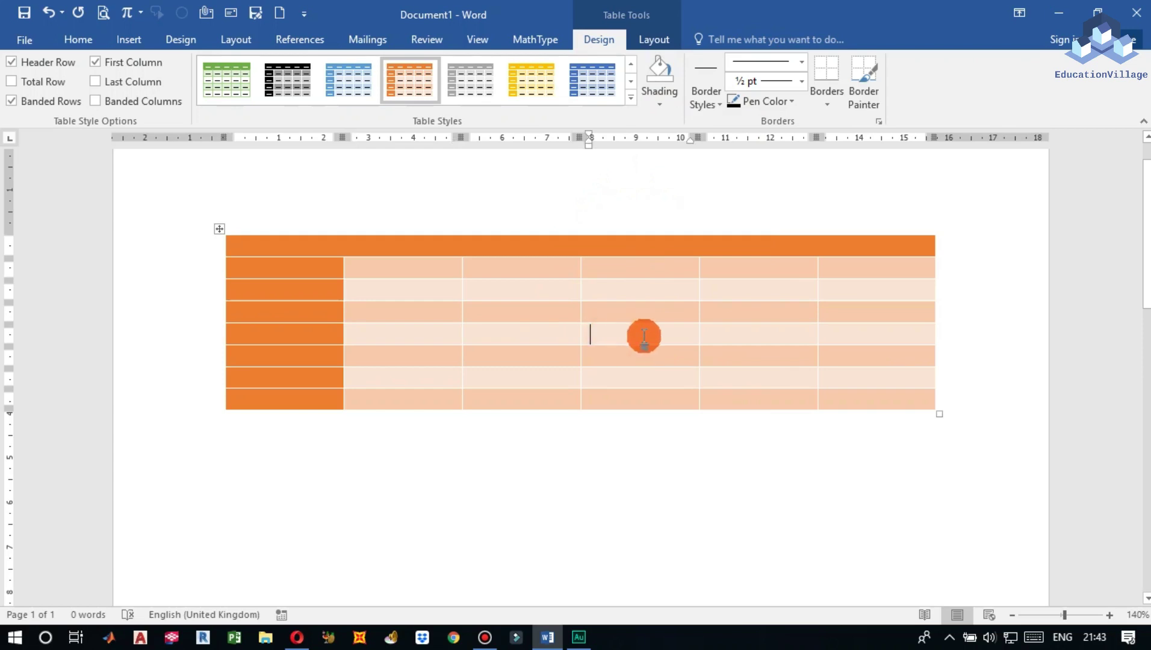
pyautogui.click(389, 288)
pyautogui.moveTo(846, 398)
pyautogui.mouseDown()
pyautogui.moveTo(488, 285)
pyautogui.moveTo(393, 268)
pyautogui.mouseUp()
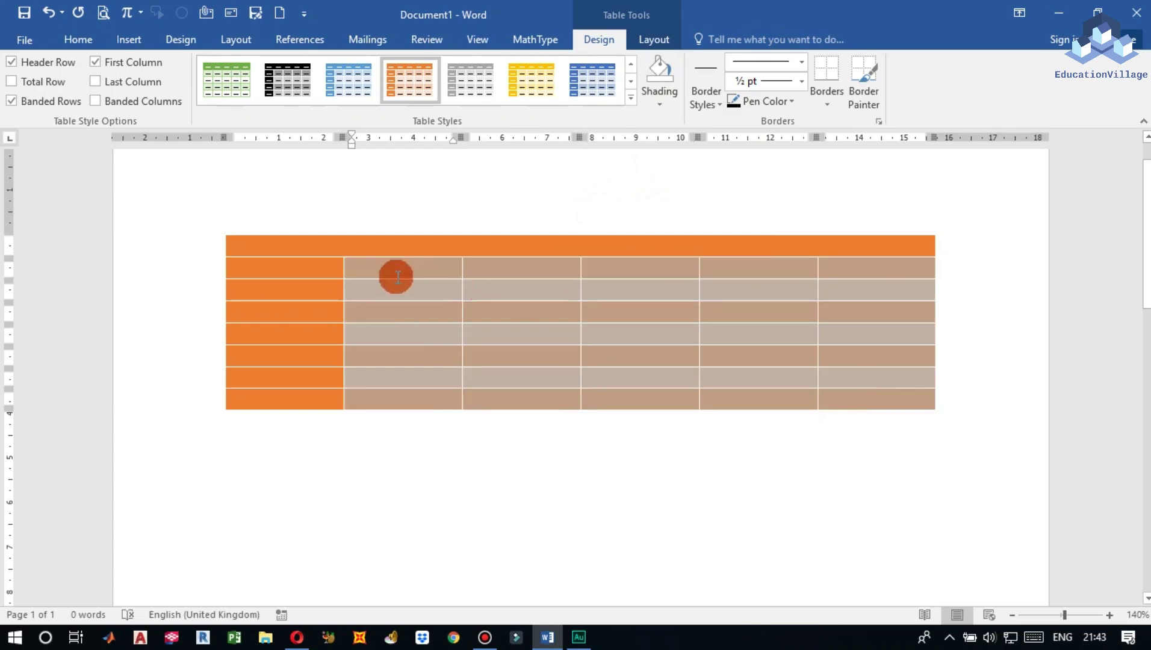
pyautogui.click(660, 106)
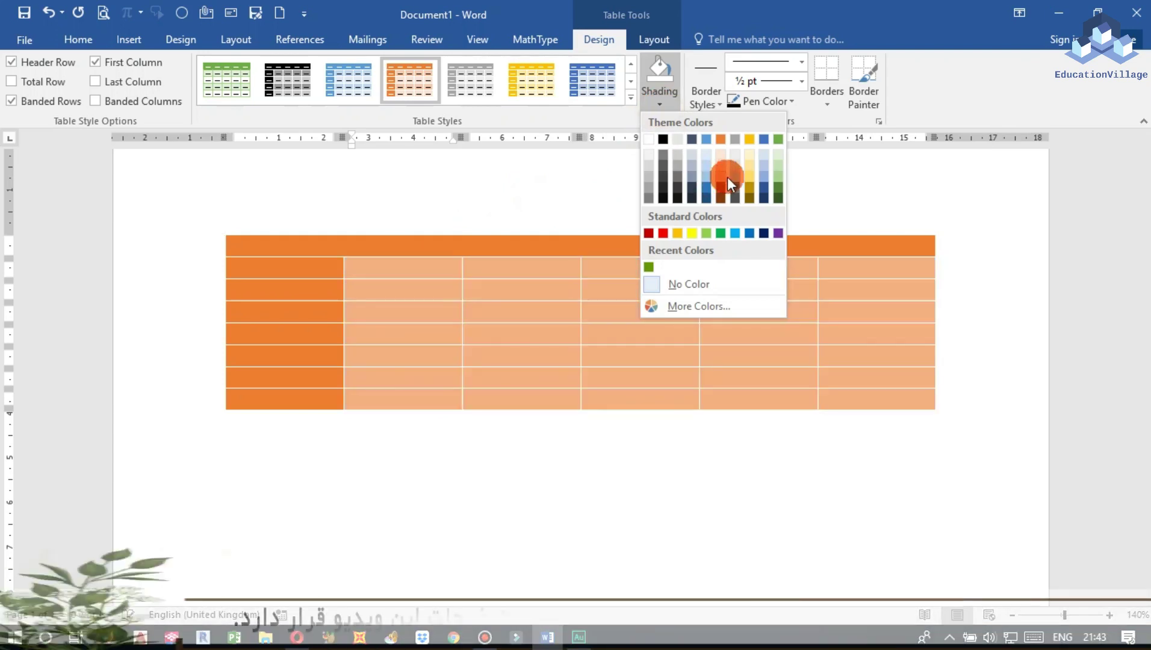
pyautogui.click(748, 196)
pyautogui.click(743, 333)
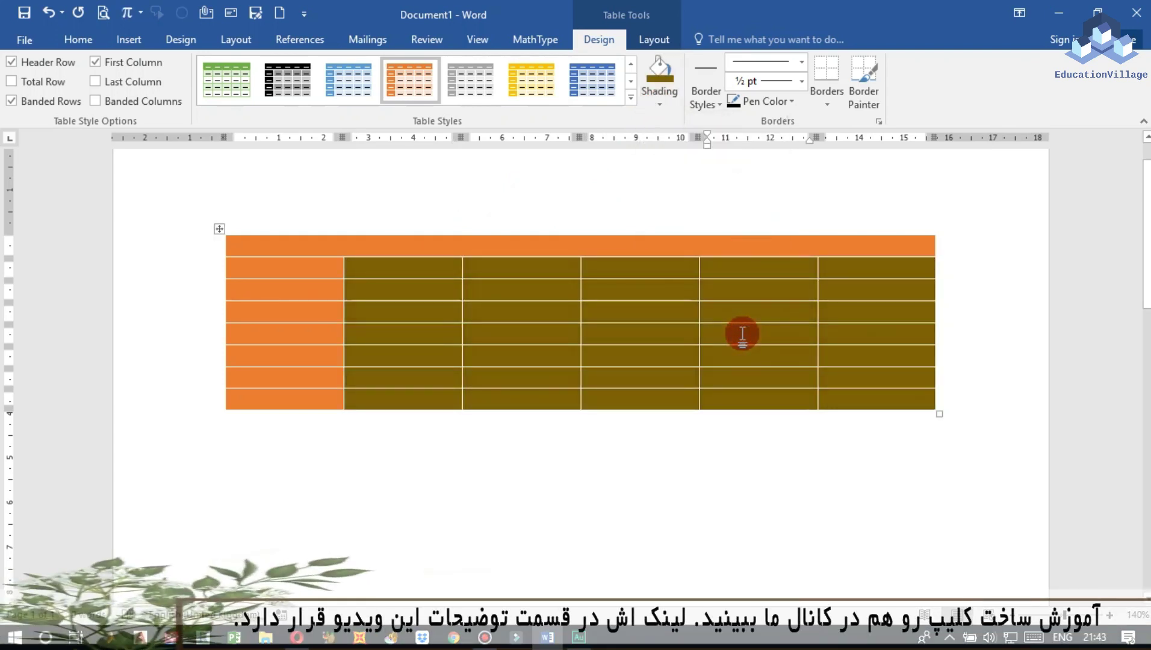
# Paint a black single-line 1 ½ pt border along the header row's top edge and around the second header cell's remaining sides.
pyautogui.click(719, 106)
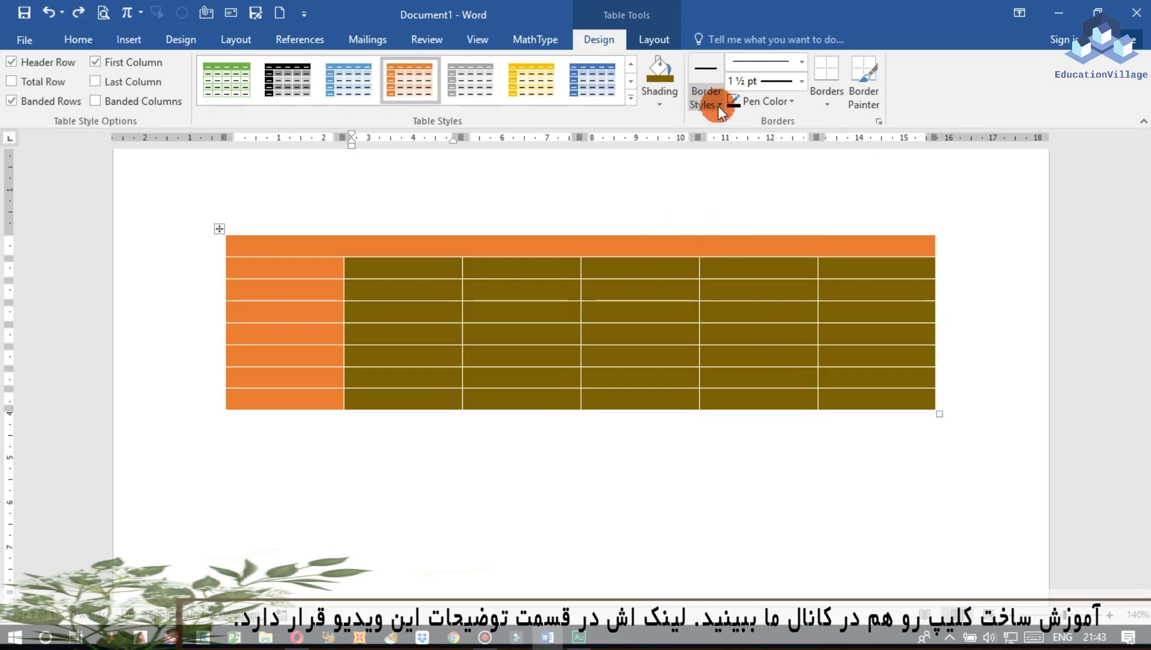
pyautogui.click(719, 106)
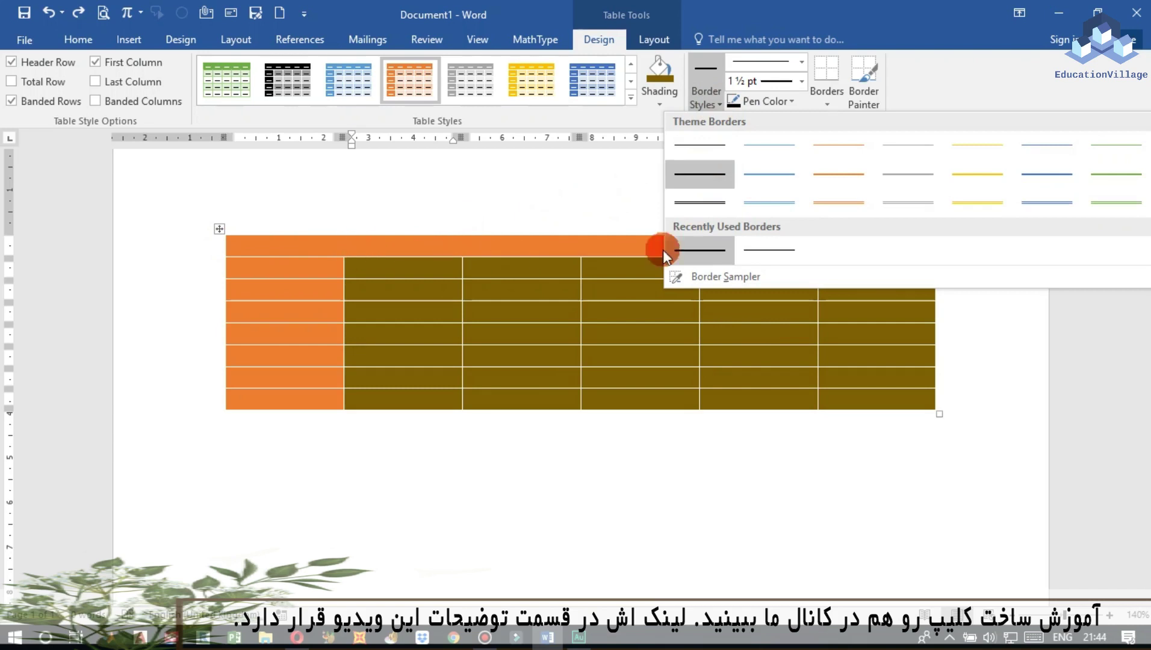
pyautogui.click(697, 174)
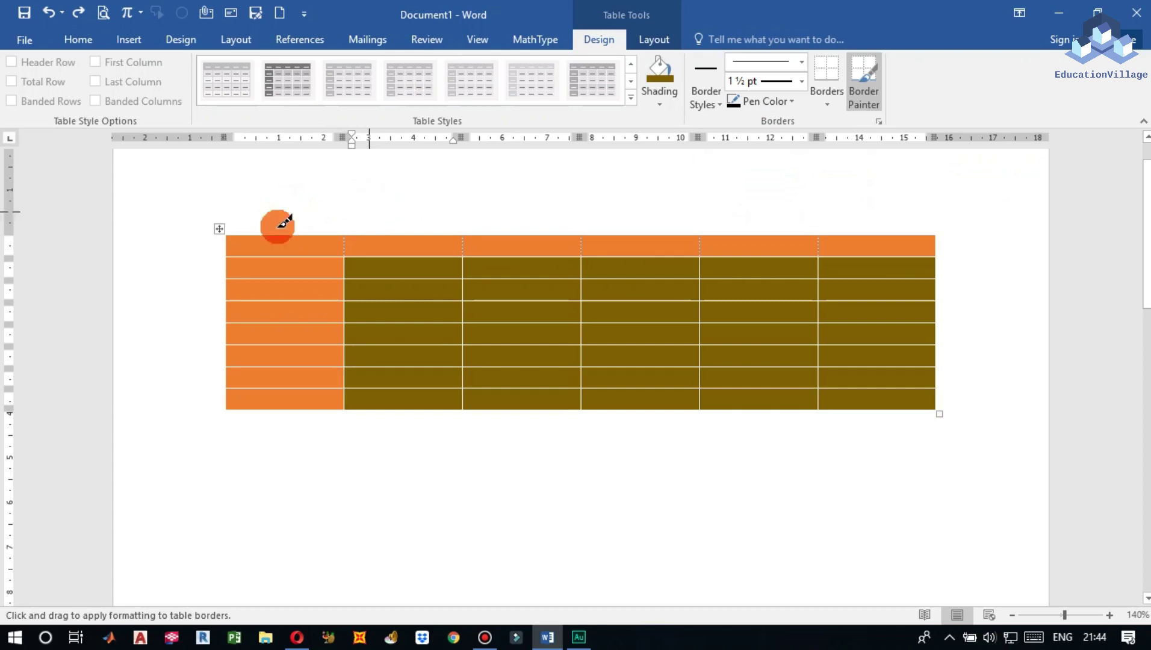
pyautogui.click(248, 234)
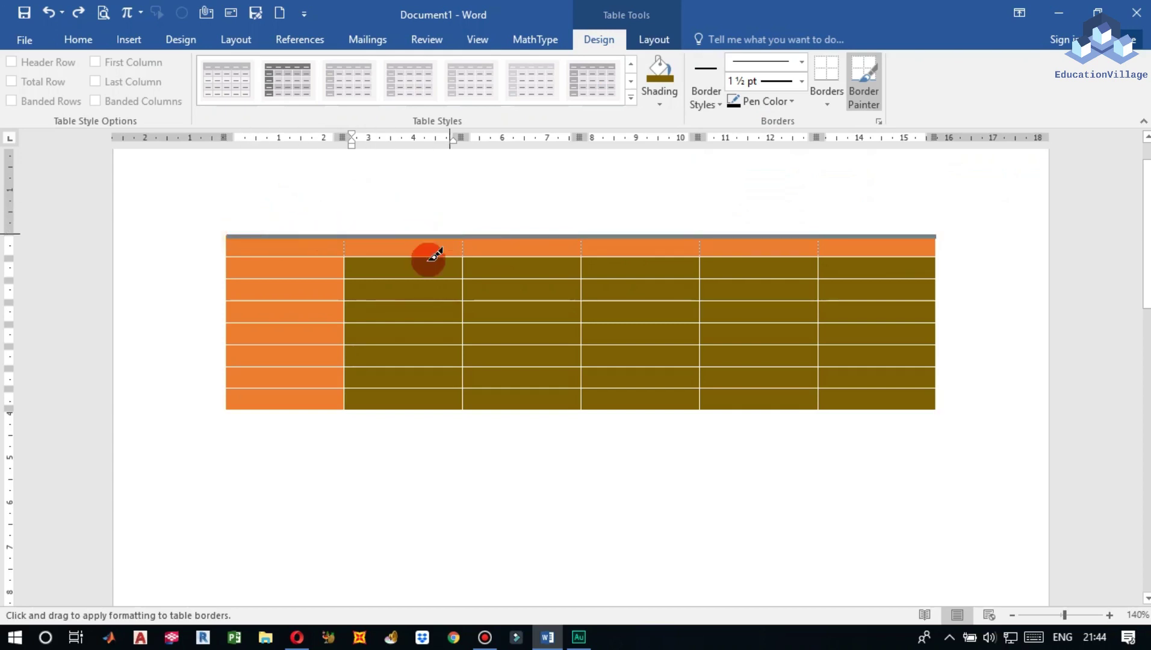
pyautogui.keyDown('ctrl'); pyautogui.scroll(6, 361, 238); pyautogui.keyUp('ctrl')
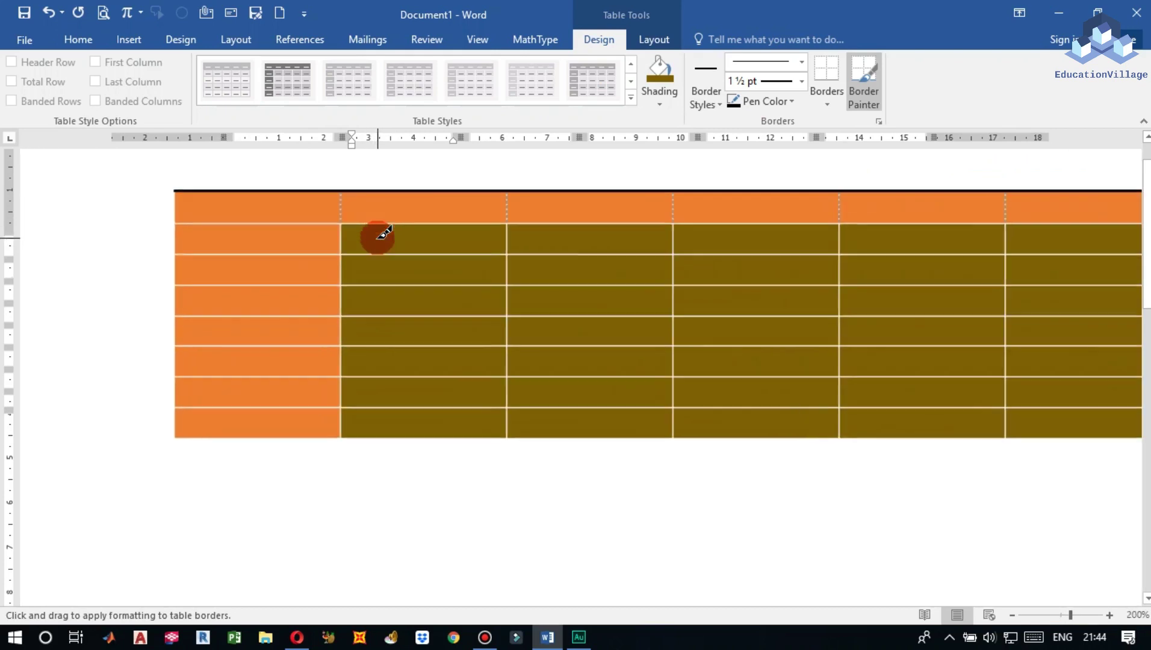
pyautogui.keyDown('ctrl'); pyautogui.scroll(5, 394, 337); pyautogui.keyUp('ctrl')
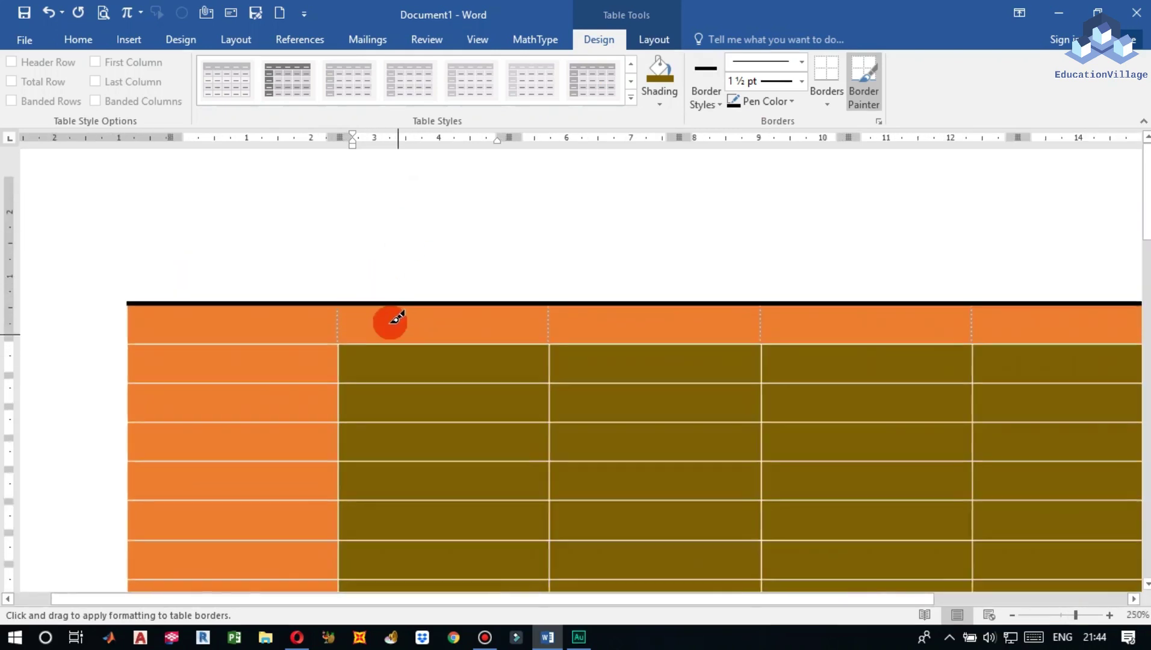
pyautogui.moveTo(338, 313); pyautogui.dragTo(338, 334)
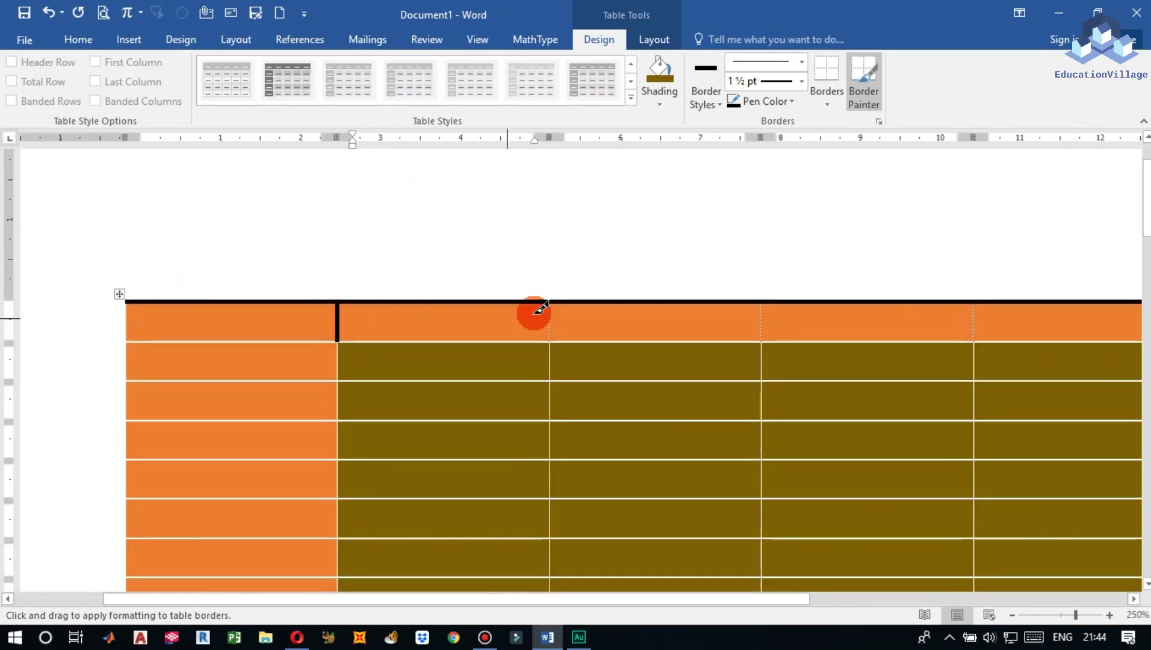
pyautogui.moveTo(550, 313)
pyautogui.mouseDown()
pyautogui.moveTo(548, 337)
pyautogui.moveTo(451, 340)
pyautogui.mouseUp()
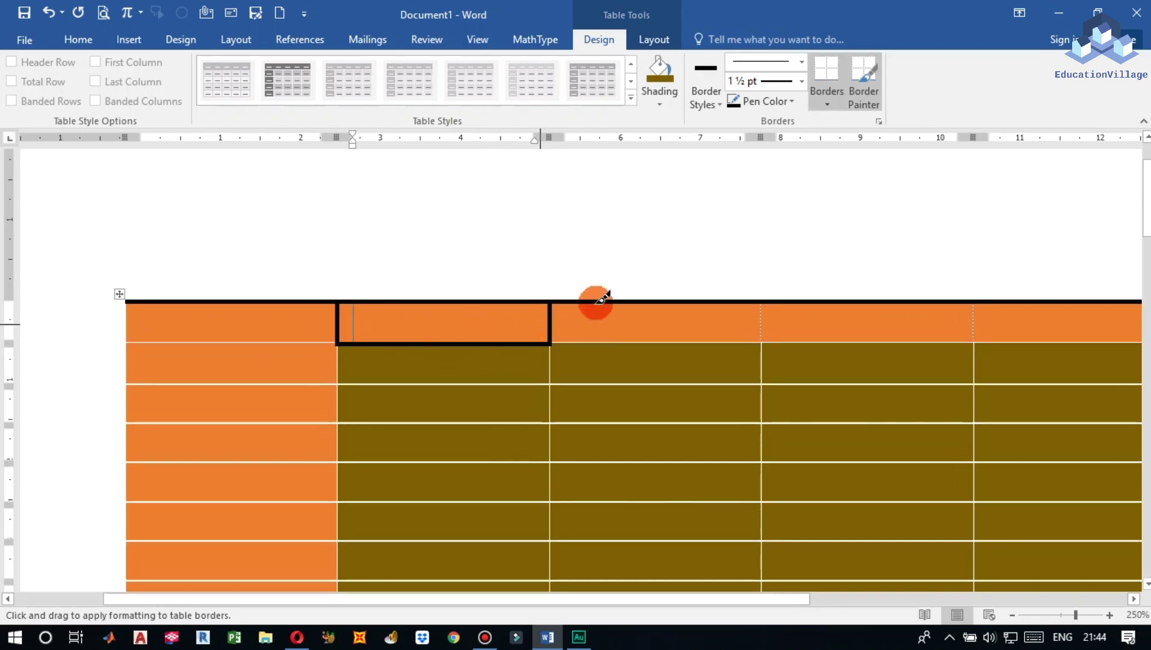
# Paint 4 ½ pt black borders on the bottom and right edges of the third header cell.
pyautogui.click(801, 82)
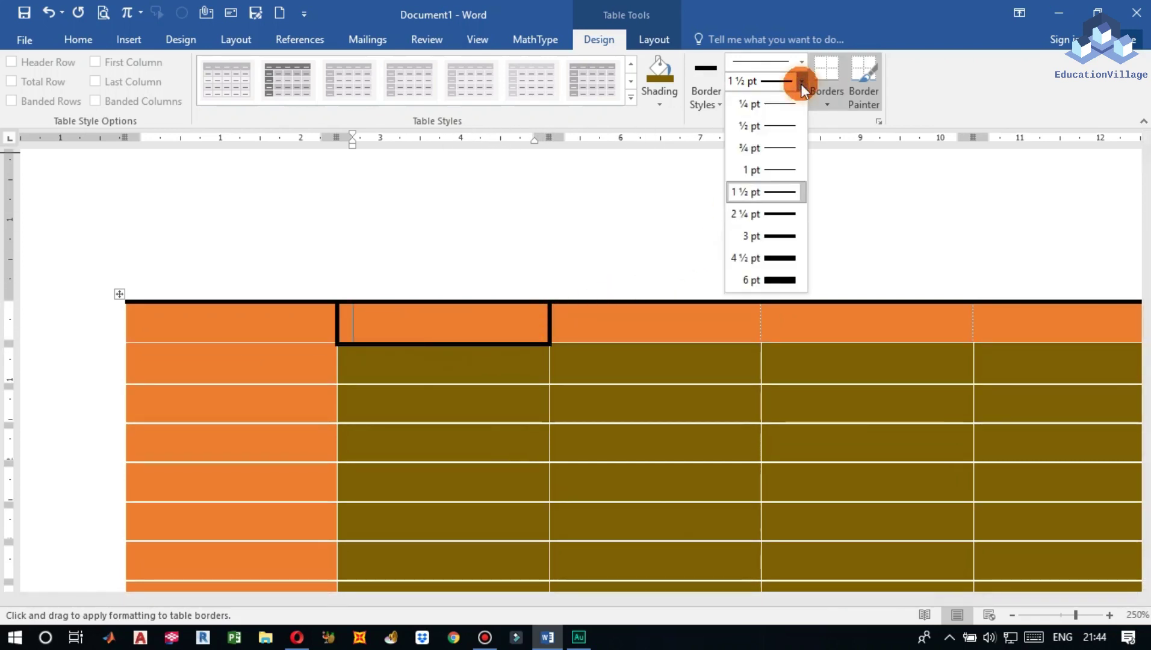
pyautogui.click(779, 258)
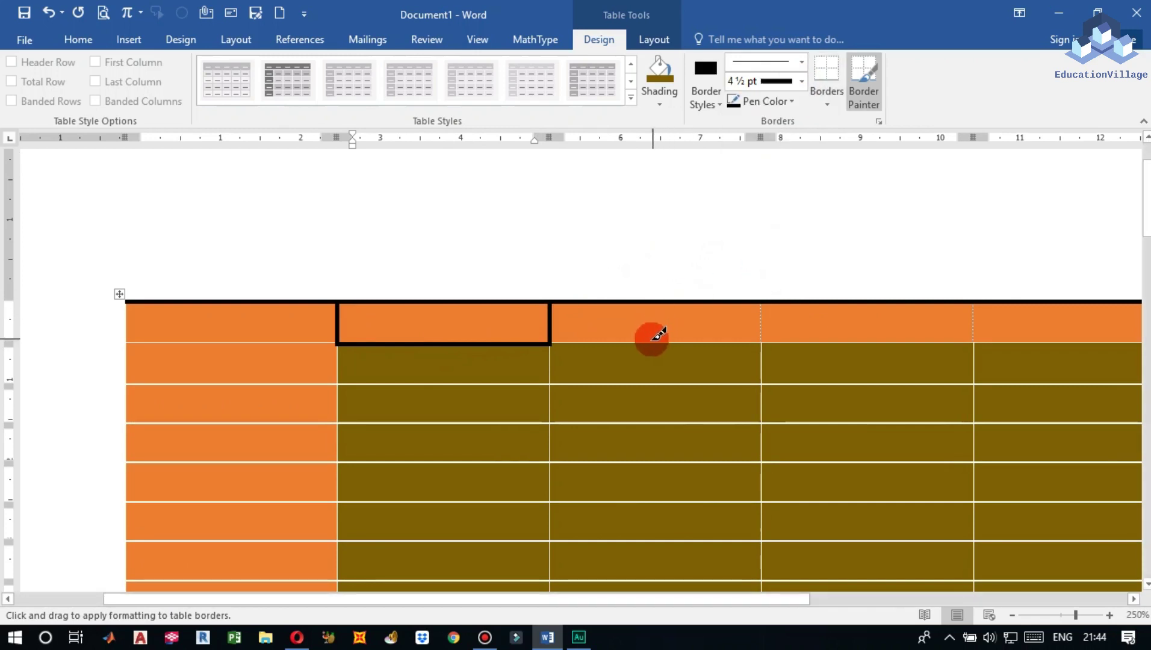
pyautogui.click(651, 342)
pyautogui.click(762, 316)
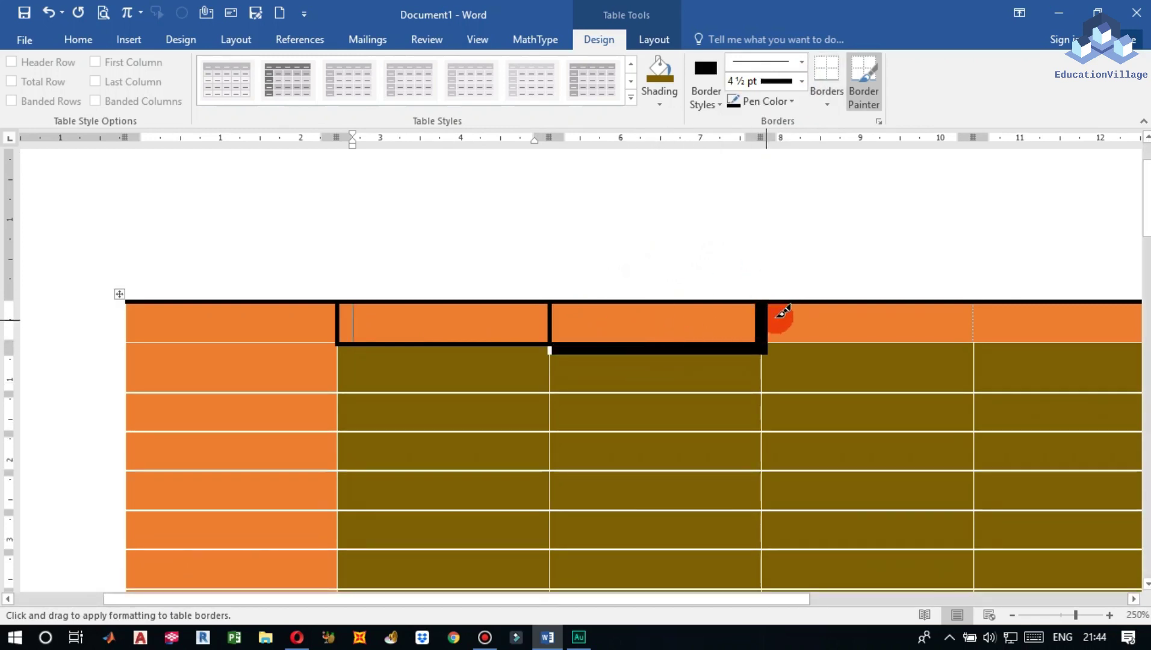
# Change the pen colour to standard green and paint the right and bottom edges of the fourth header cell.
pyautogui.click(791, 101)
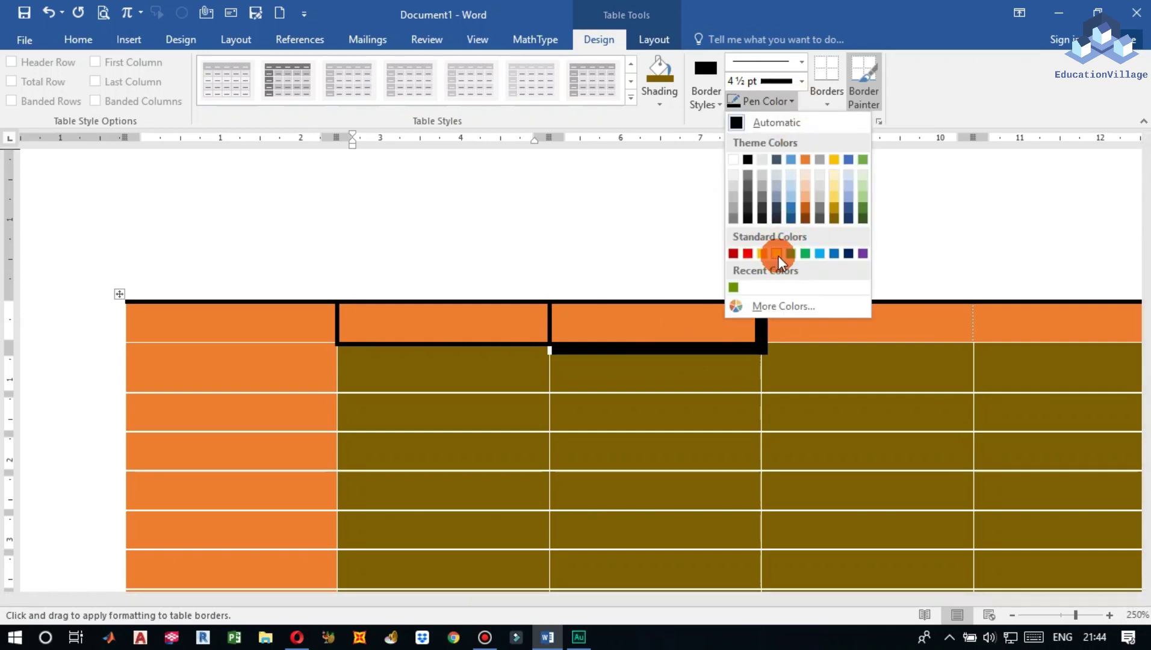
pyautogui.click(804, 254)
pyautogui.click(979, 320)
pyautogui.click(807, 354)
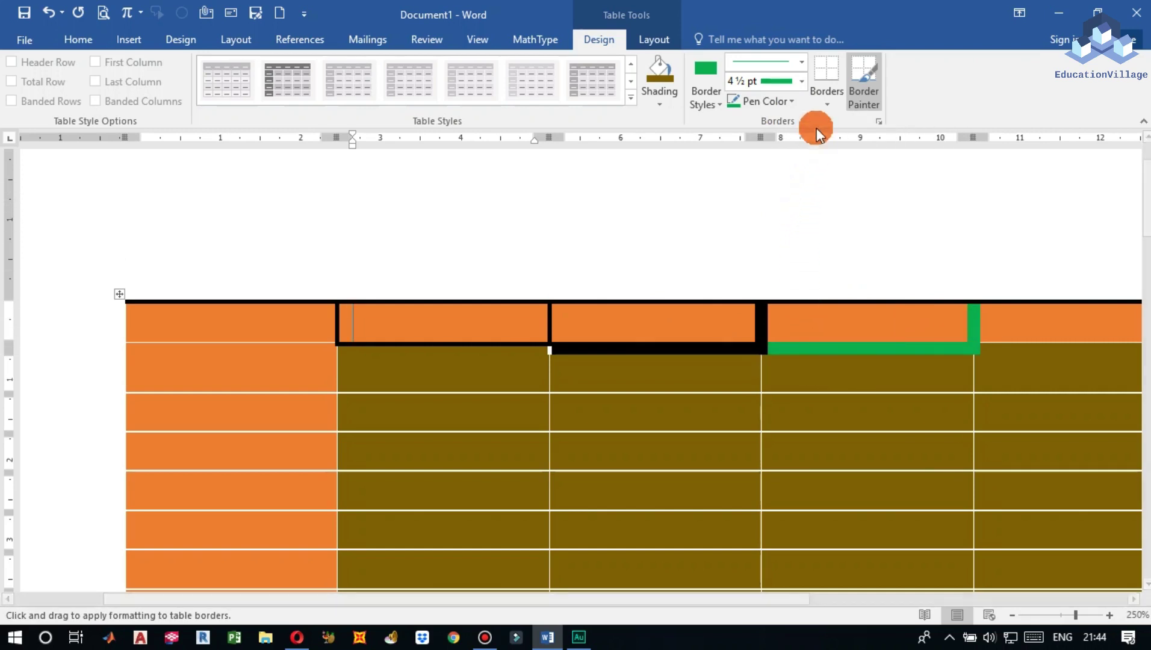
# Apply All Borders in the green 4 ½ pt line to the cell in the third row, second column.
pyautogui.click(825, 109)
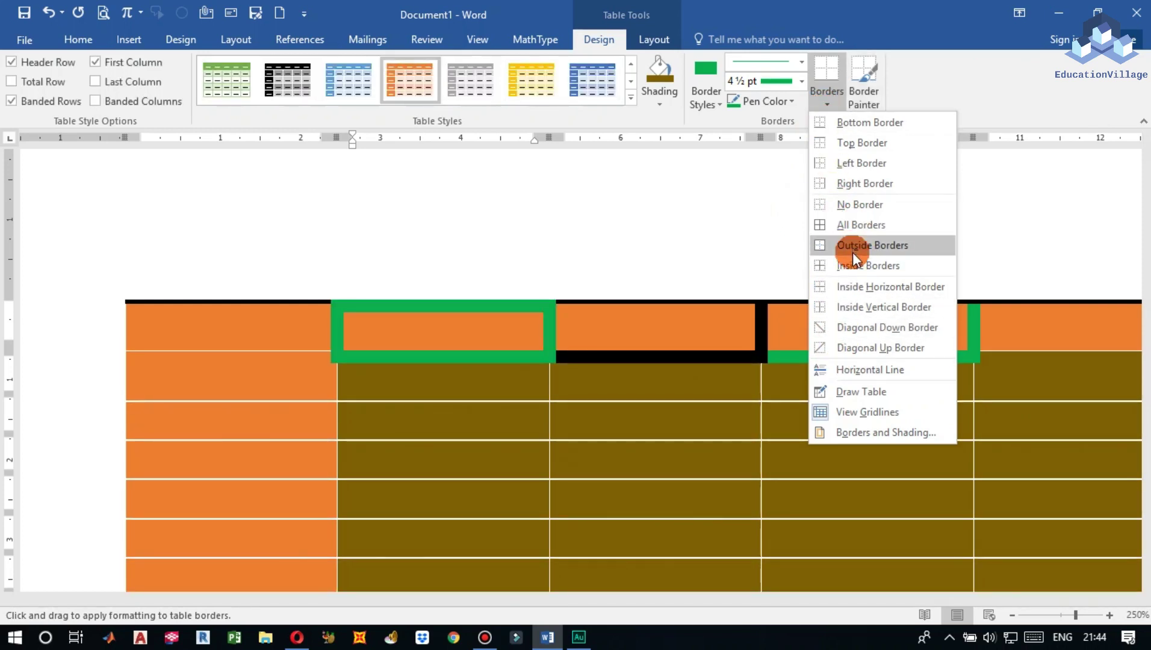
pyautogui.click(571, 424)
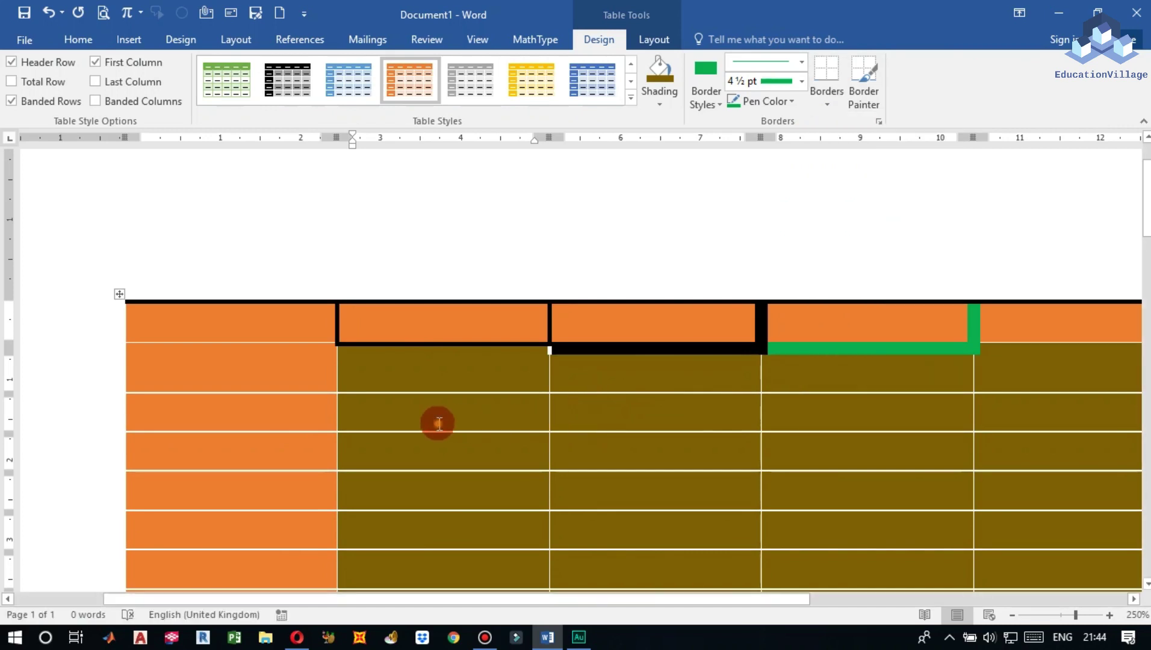
pyautogui.click(827, 104)
pyautogui.click(849, 224)
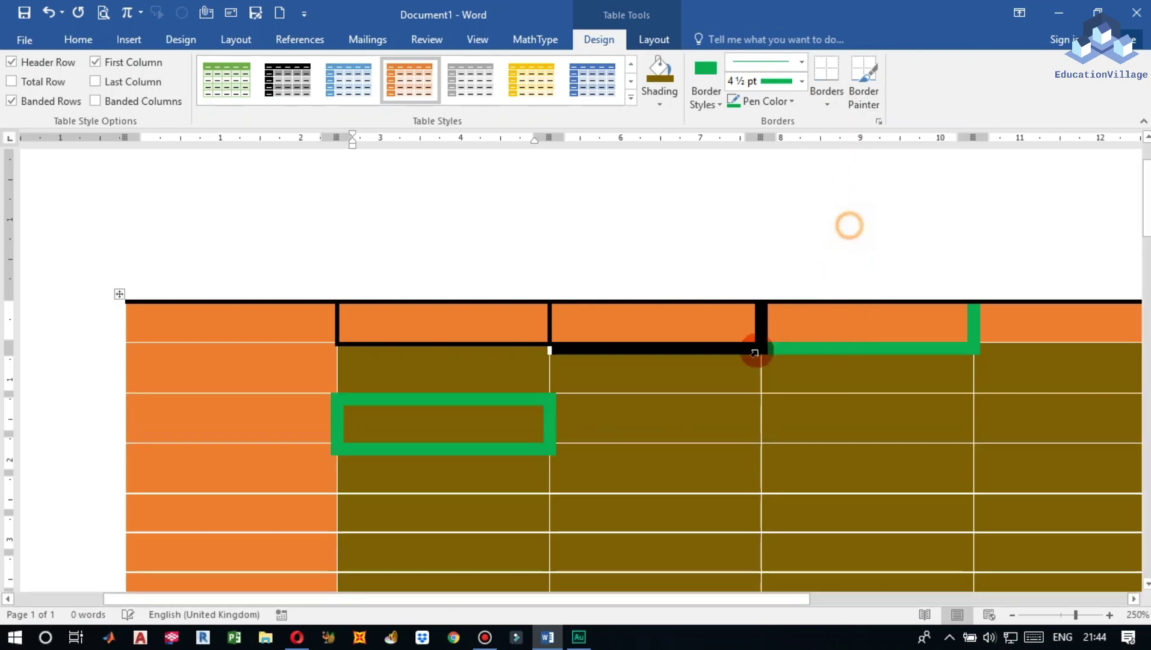
# Change the pen colour to black and apply Outside Borders to the cell in the fifth row, third column.
pyautogui.click(799, 84)
pyautogui.click(803, 81)
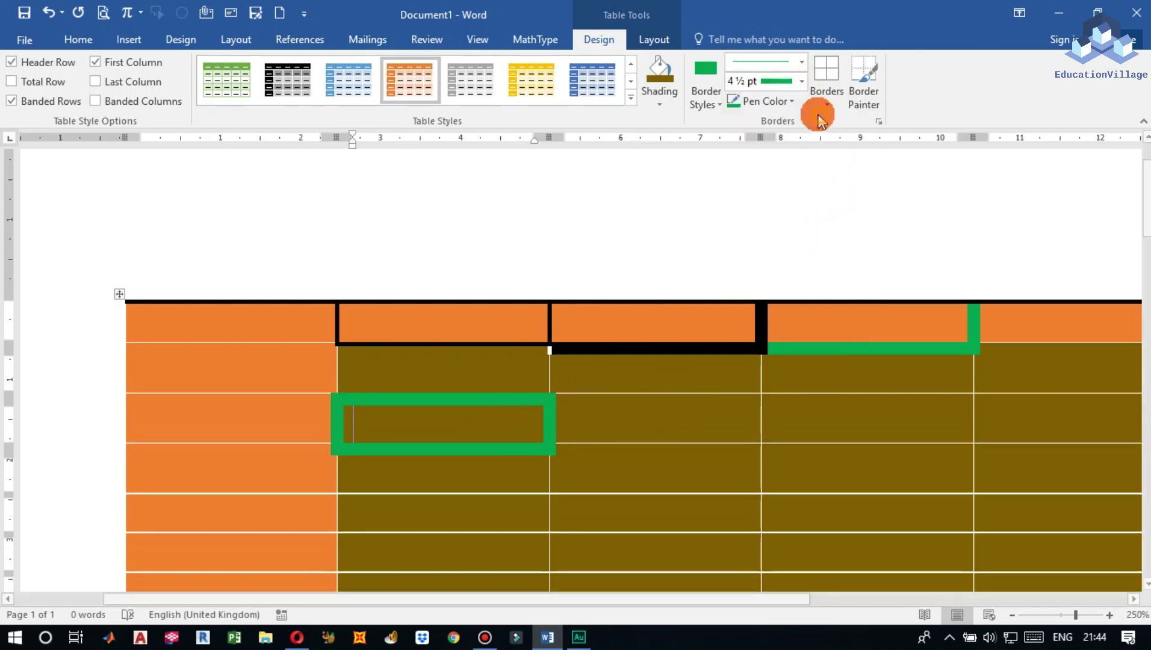
pyautogui.click(774, 102)
pyautogui.click(747, 159)
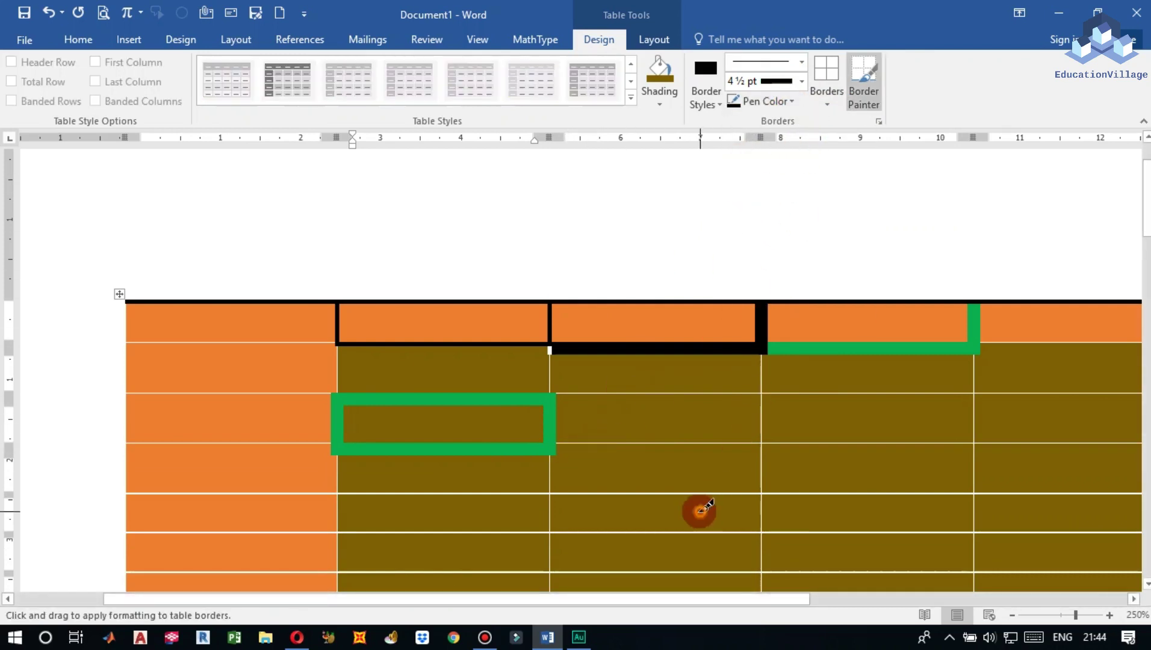
pyautogui.click(827, 99)
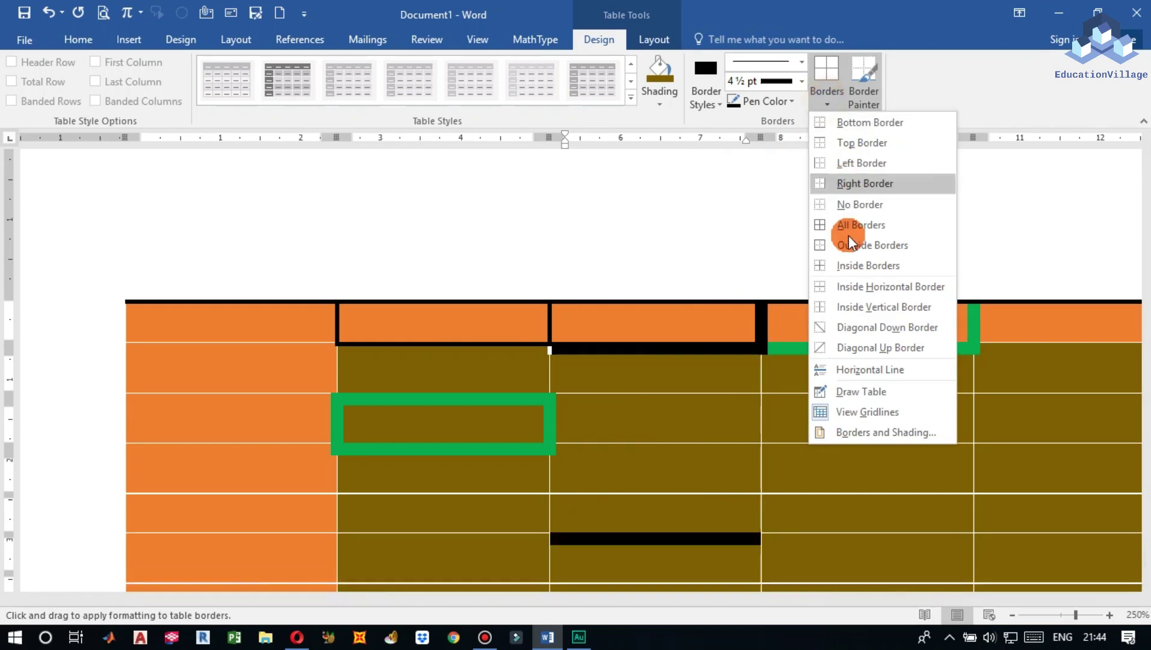
pyautogui.click(851, 247)
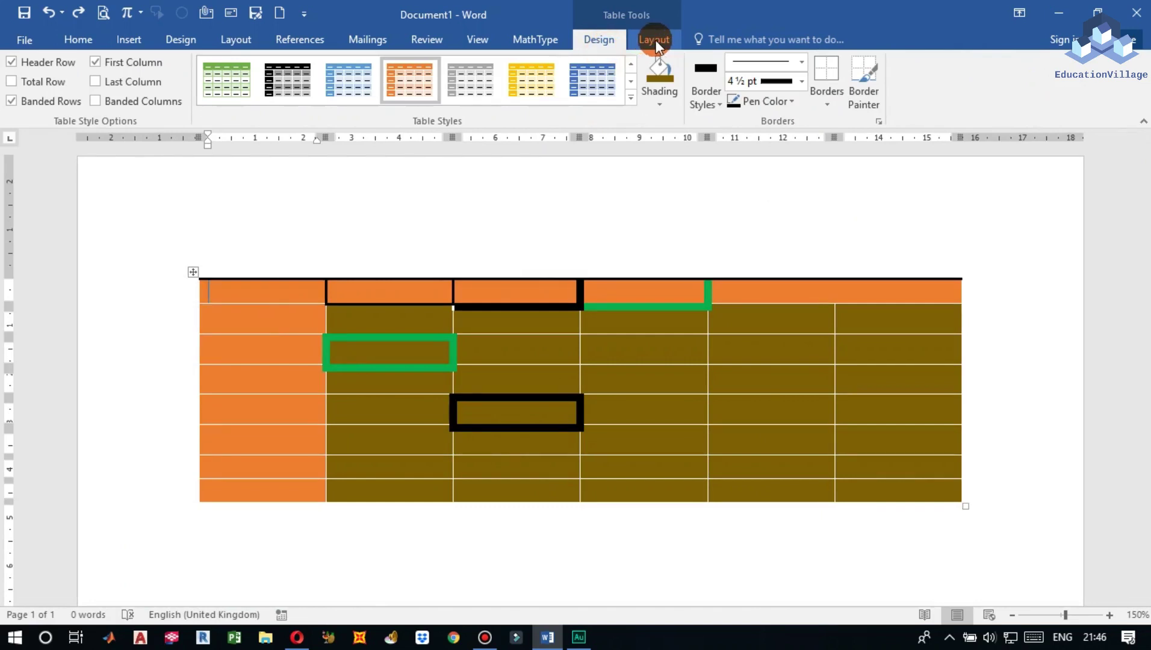
# Use the table's Select command to select the first header cell, and extend the selection to the whole first column.
pyautogui.click(654, 41)
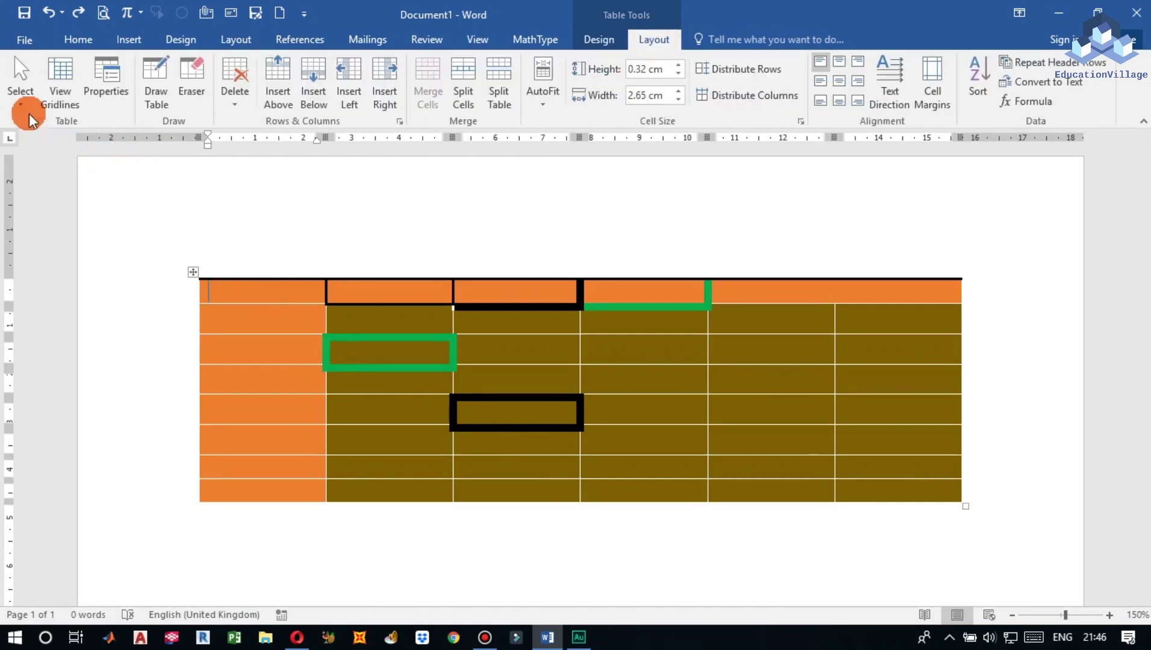
pyautogui.click(24, 95)
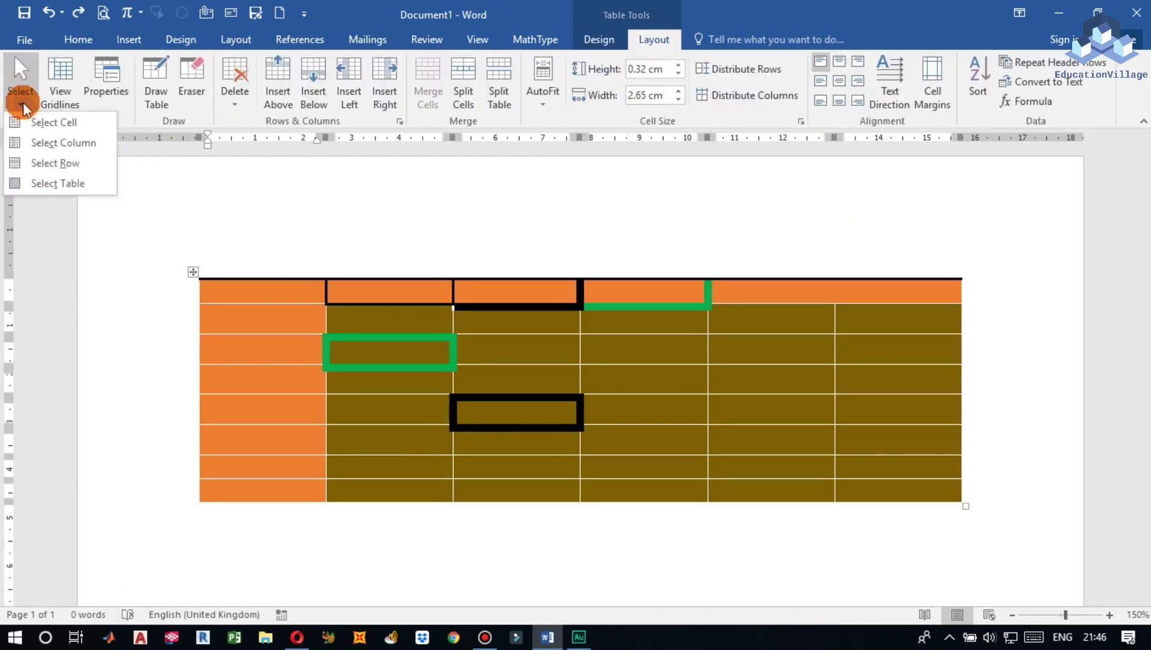
pyautogui.click(53, 117)
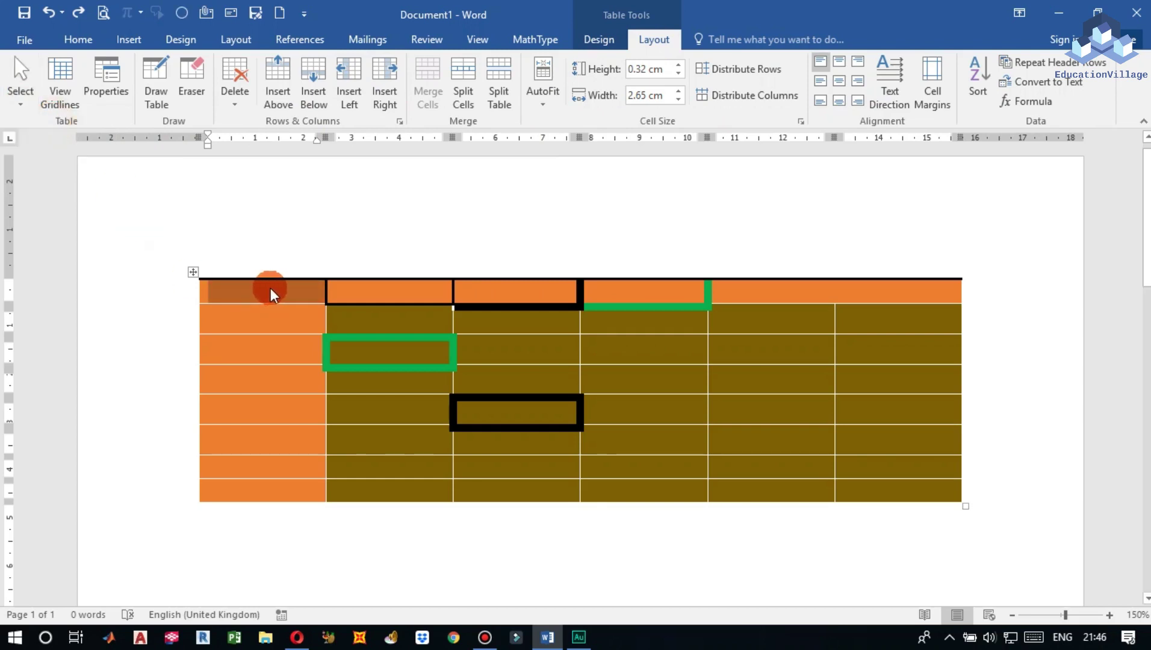
pyautogui.click(30, 106)
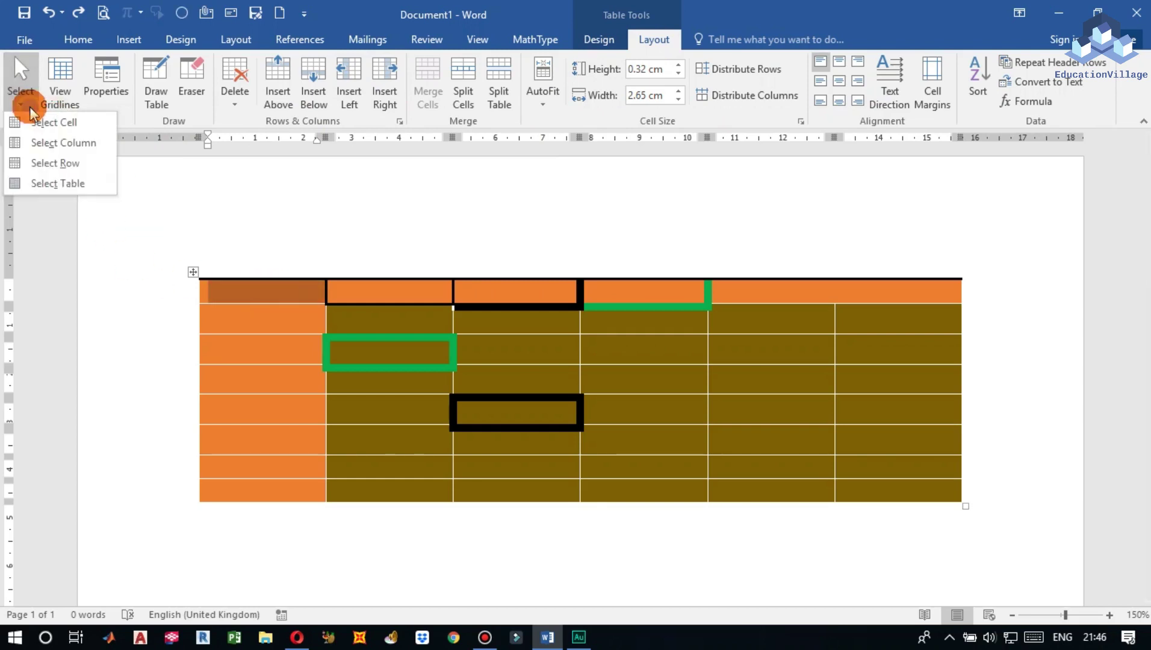
pyautogui.click(57, 144)
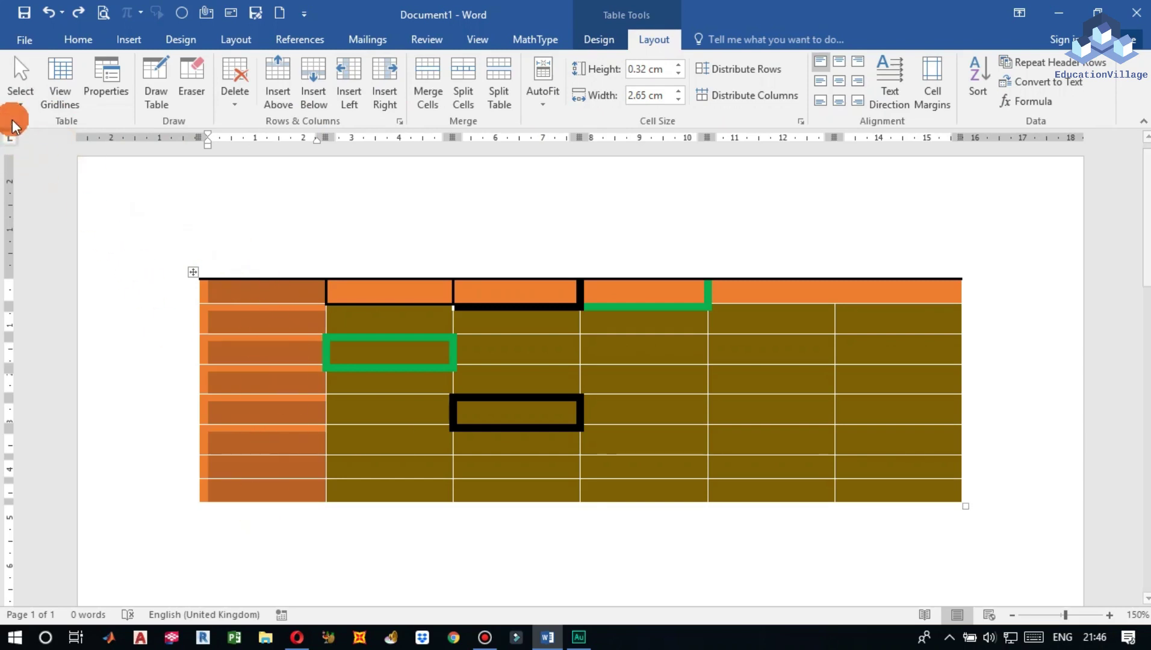
# Select the fourth table row and the entire table with the Select command, and clear the selection.
pyautogui.click(18, 105)
pyautogui.click(58, 159)
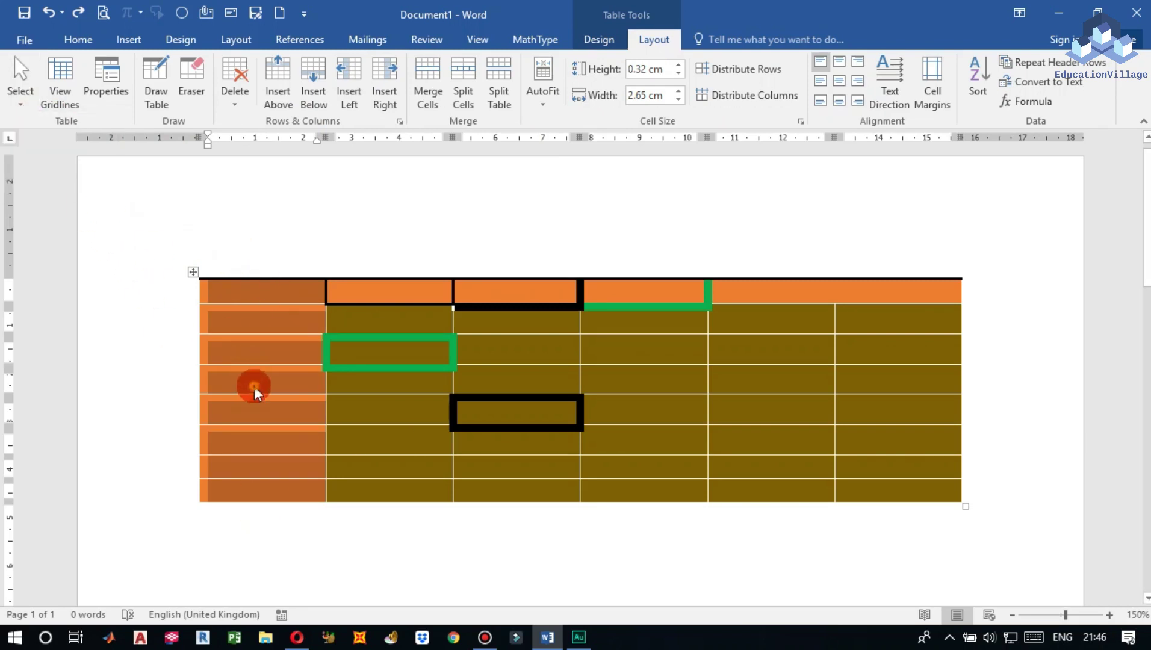
pyautogui.click(255, 386)
pyautogui.click(21, 103)
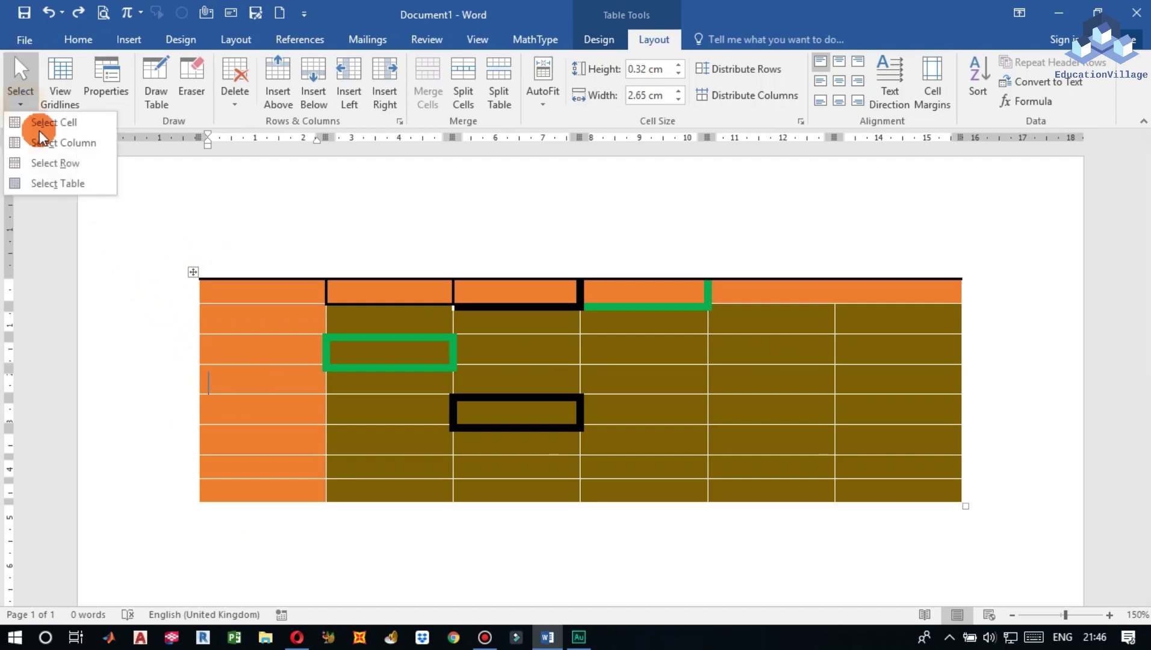
pyautogui.click(56, 163)
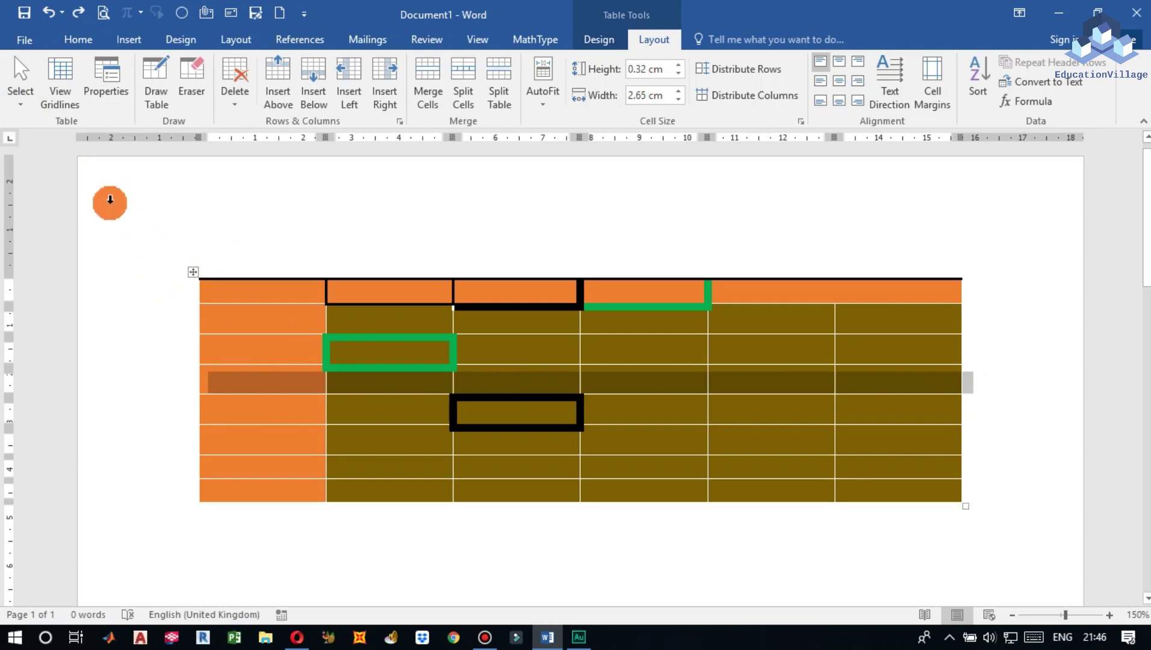
pyautogui.click(18, 104)
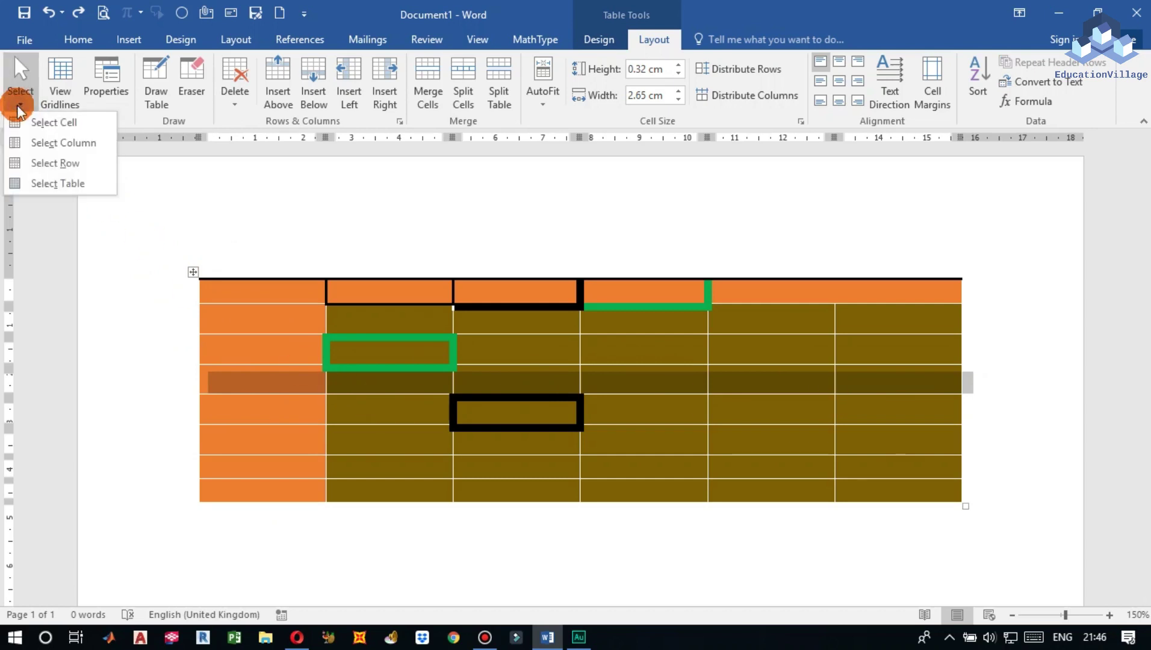
pyautogui.click(52, 184)
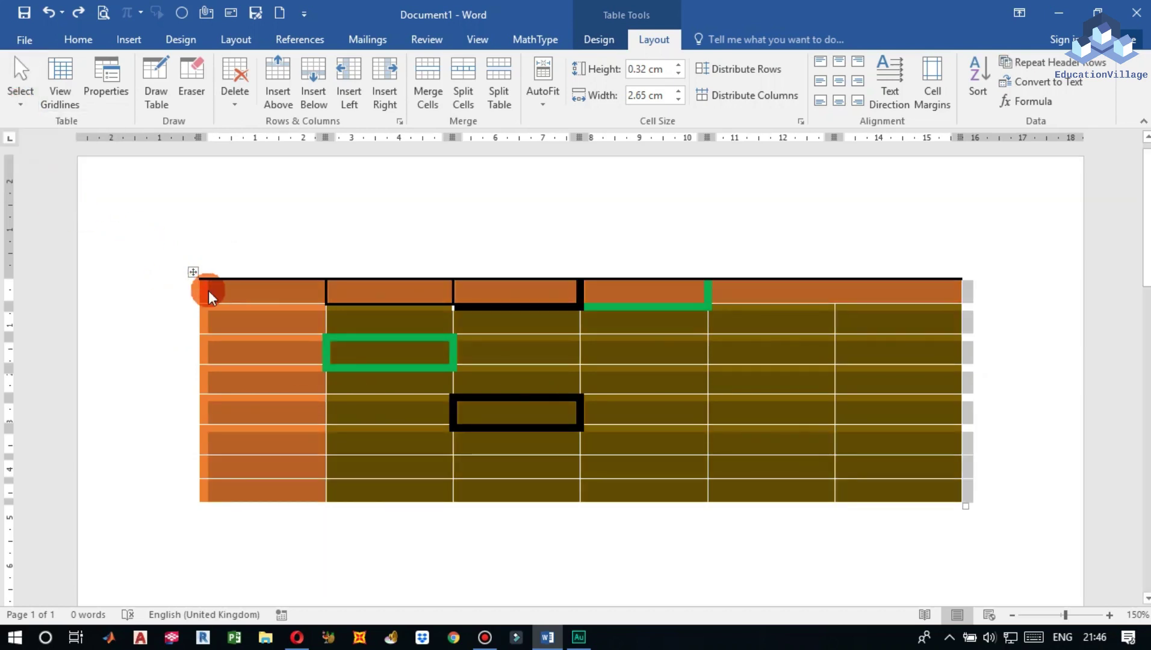
pyautogui.click(222, 331)
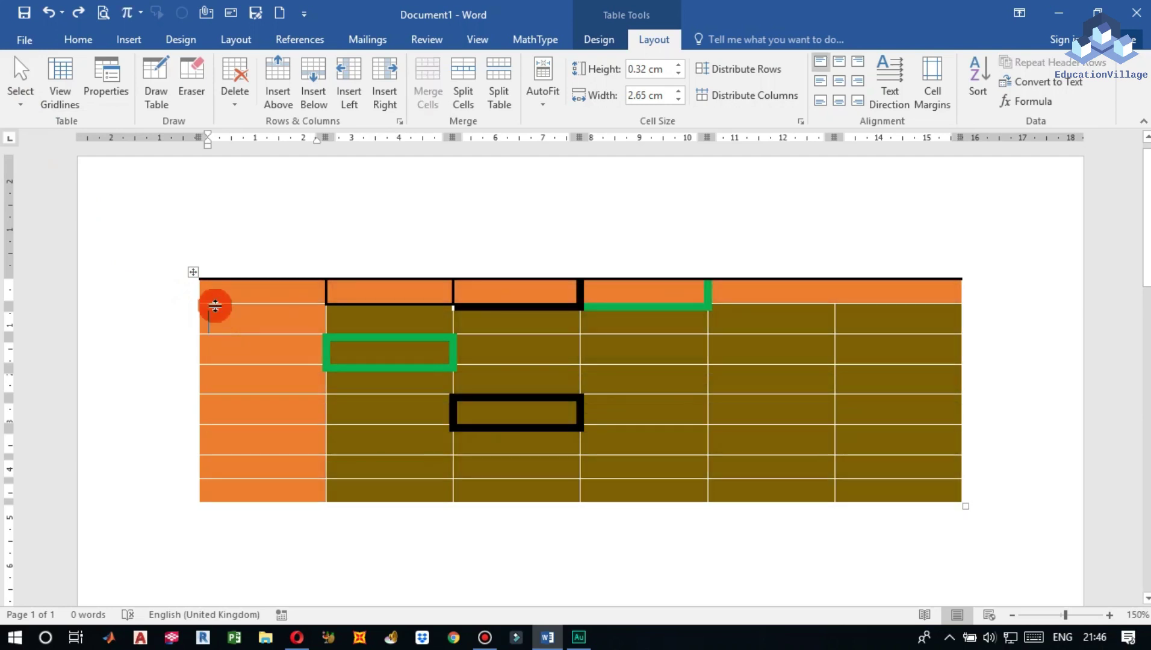
# Select the entire table at once, and clear the selection.
pyautogui.click(192, 270)
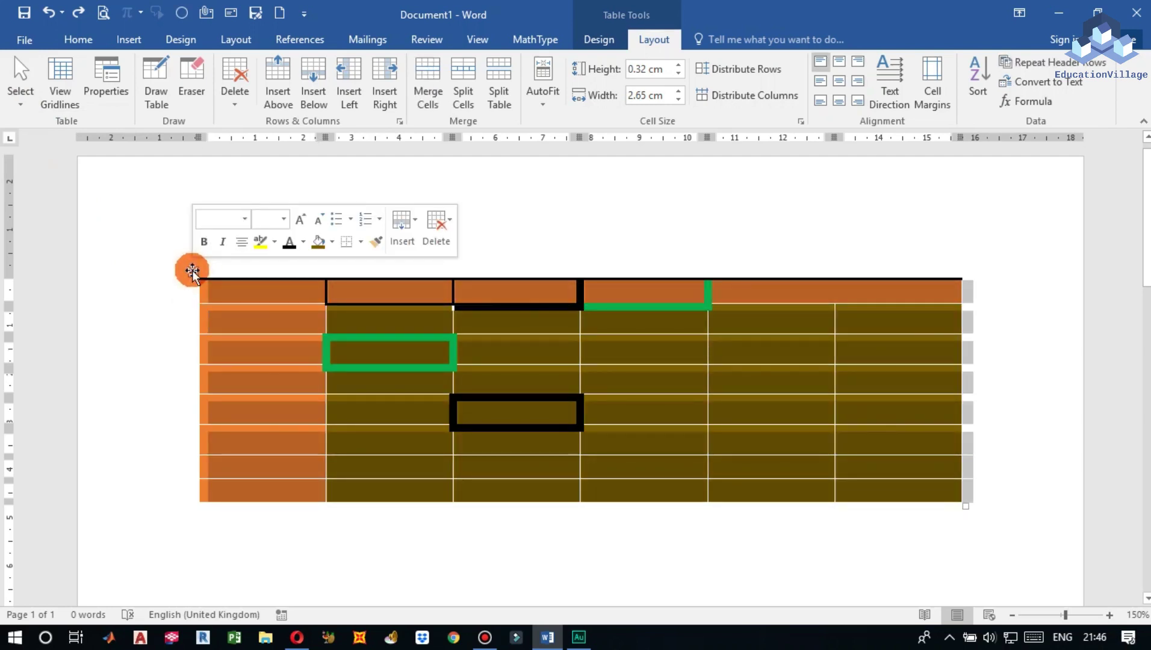
pyautogui.click(271, 328)
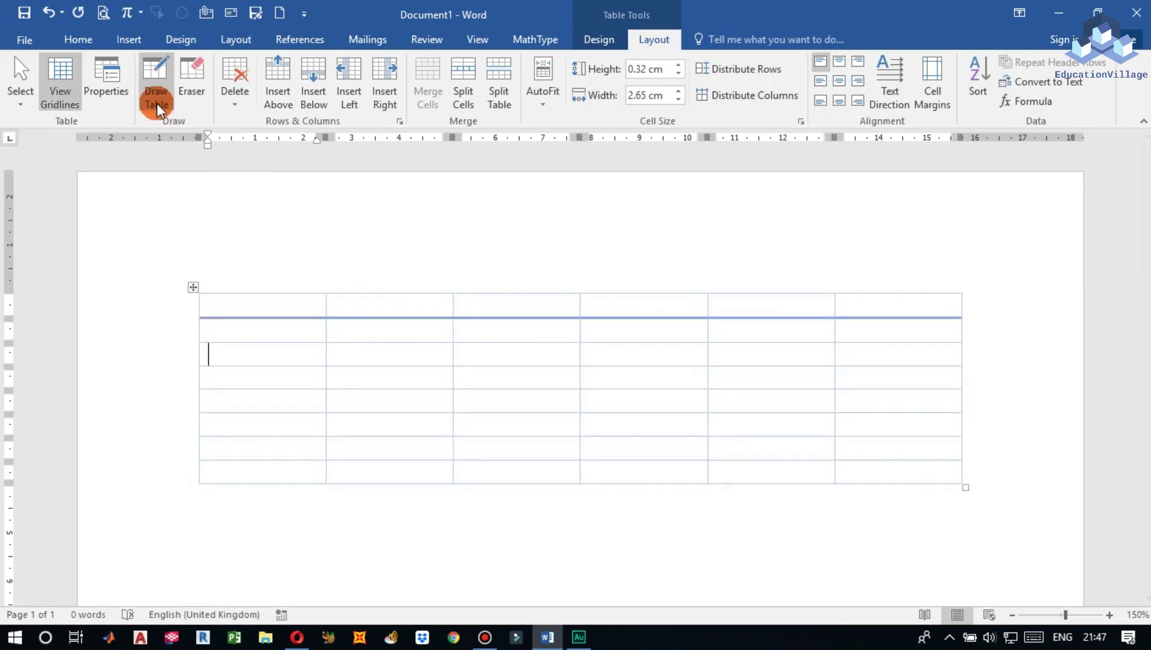
# Draw thick black 4 ½ pt lines along the table's top edge and beneath its fourth row using Draw Table.
pyautogui.click(157, 102)
pyautogui.moveTo(264, 290)
pyautogui.mouseDown()
pyautogui.moveTo(703, 304)
pyautogui.moveTo(933, 295)
pyautogui.mouseUp()
pyautogui.moveTo(205, 394); pyautogui.dragTo(908, 394)
pyautogui.click(597, 39)
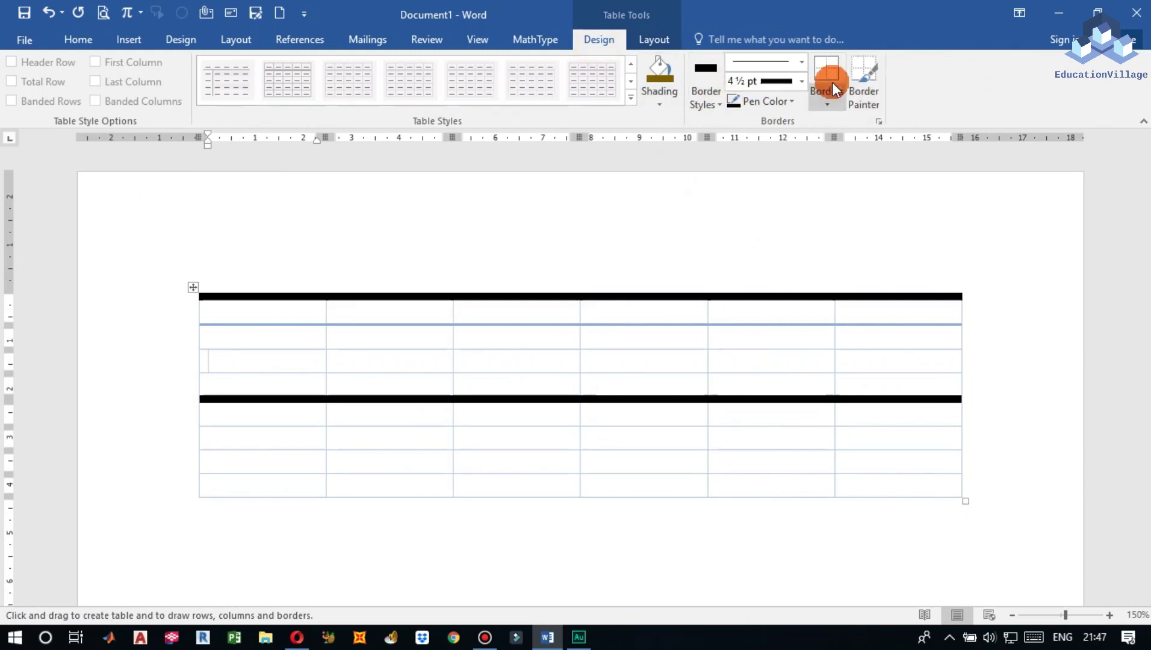
# Erase the thick line beneath the fourth row in the first two columns, plus the second column's top border and the line under its third row.
pyautogui.click(645, 38)
pyautogui.click(193, 96)
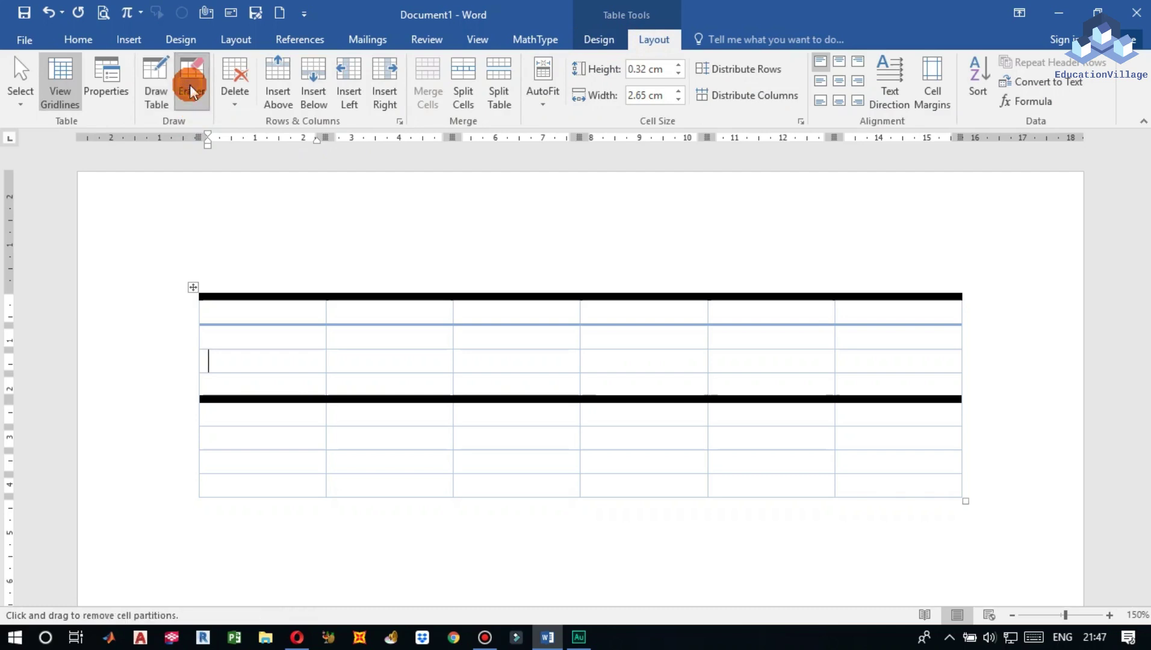
pyautogui.click(275, 399)
pyautogui.click(377, 399)
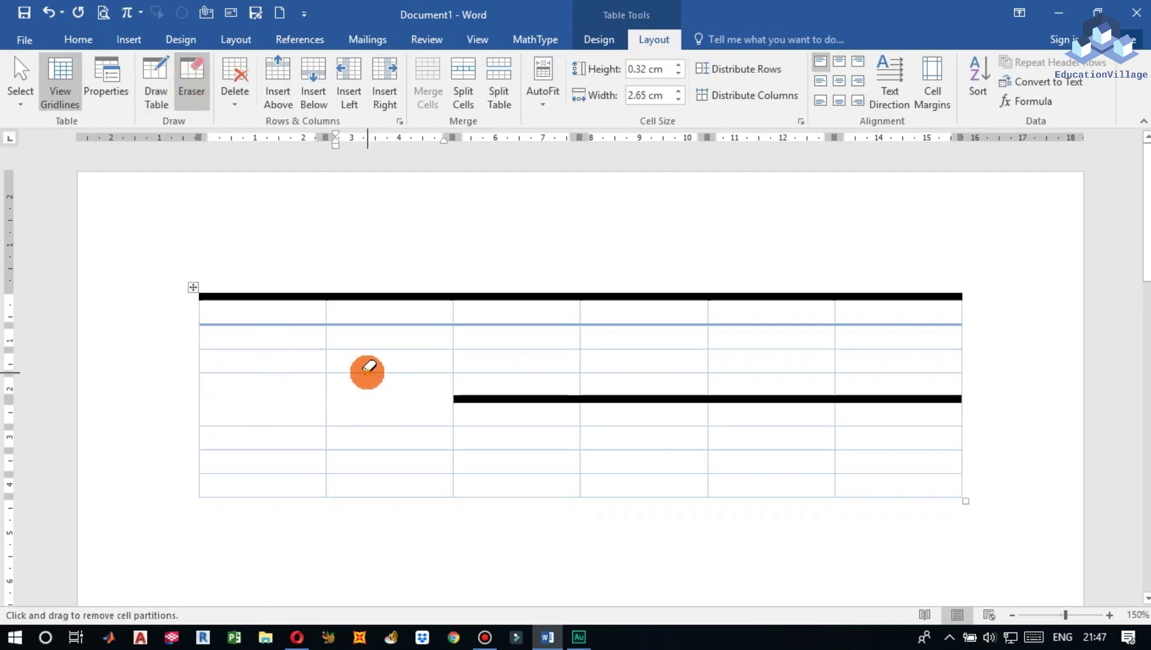
pyautogui.click(393, 296)
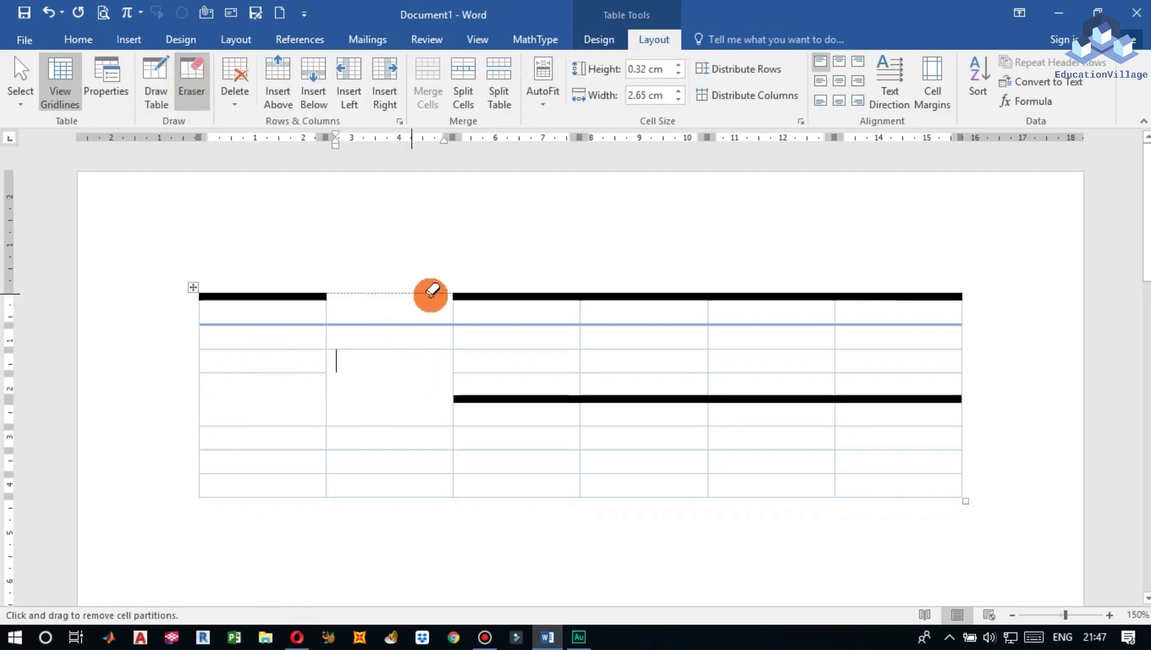
# Try deleting the first cell of the sixth row with Shift cells left, and undo the deletion.
pyautogui.click(239, 106)
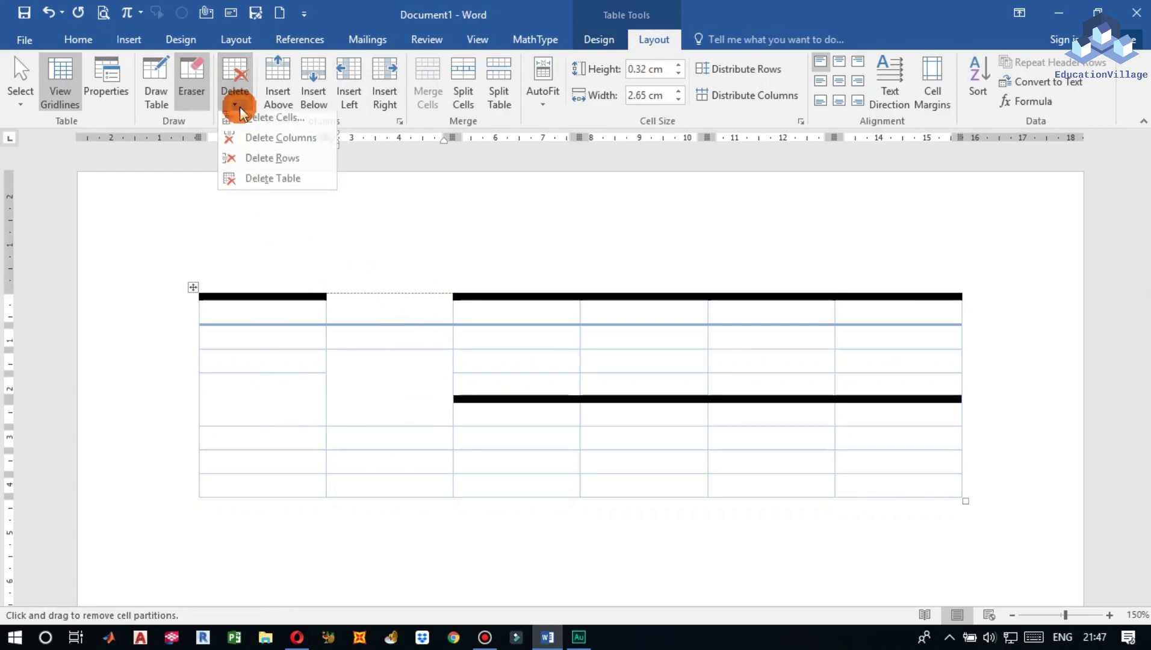
pyautogui.click(250, 436)
pyautogui.press('Escape')
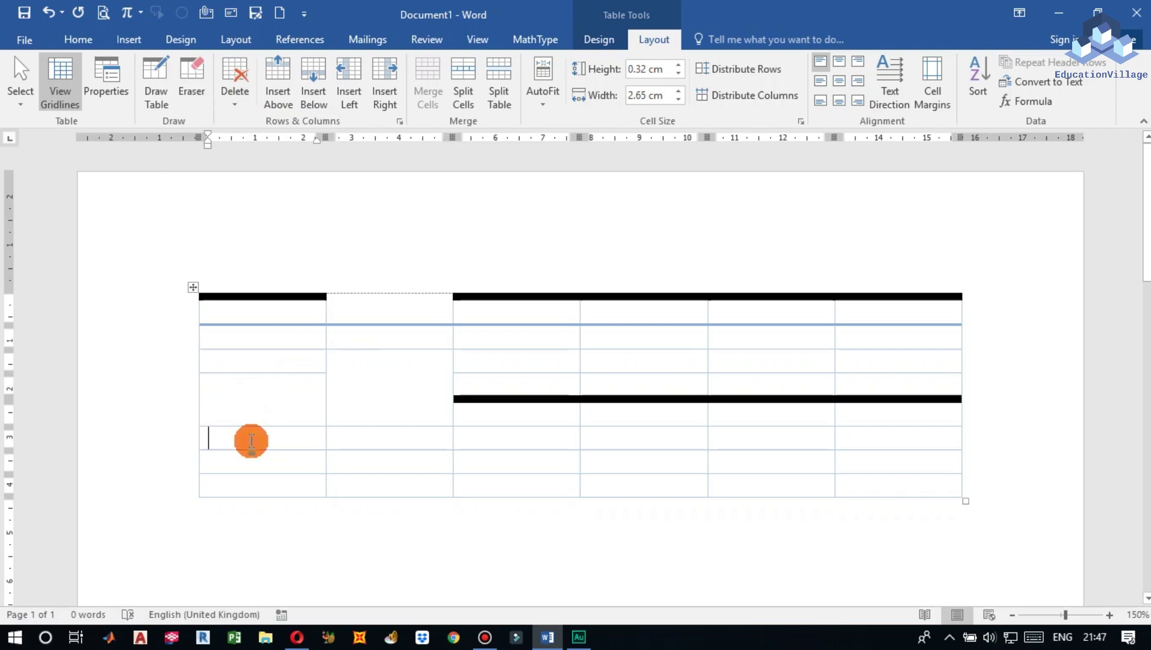
pyautogui.click(243, 105)
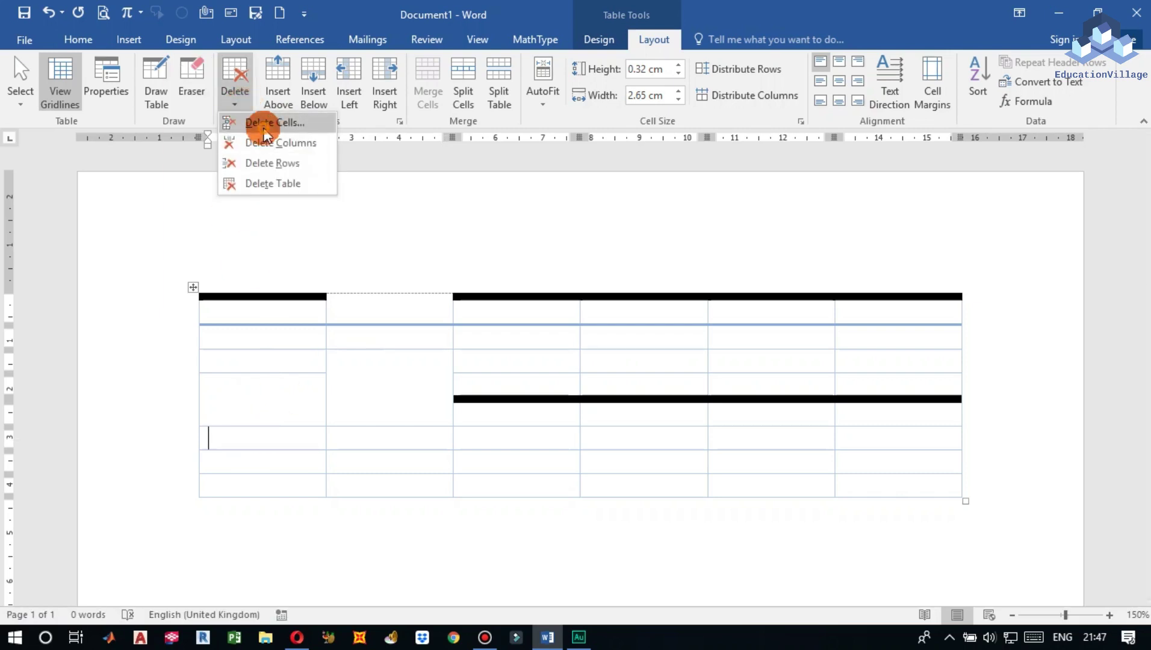
pyautogui.click(265, 124)
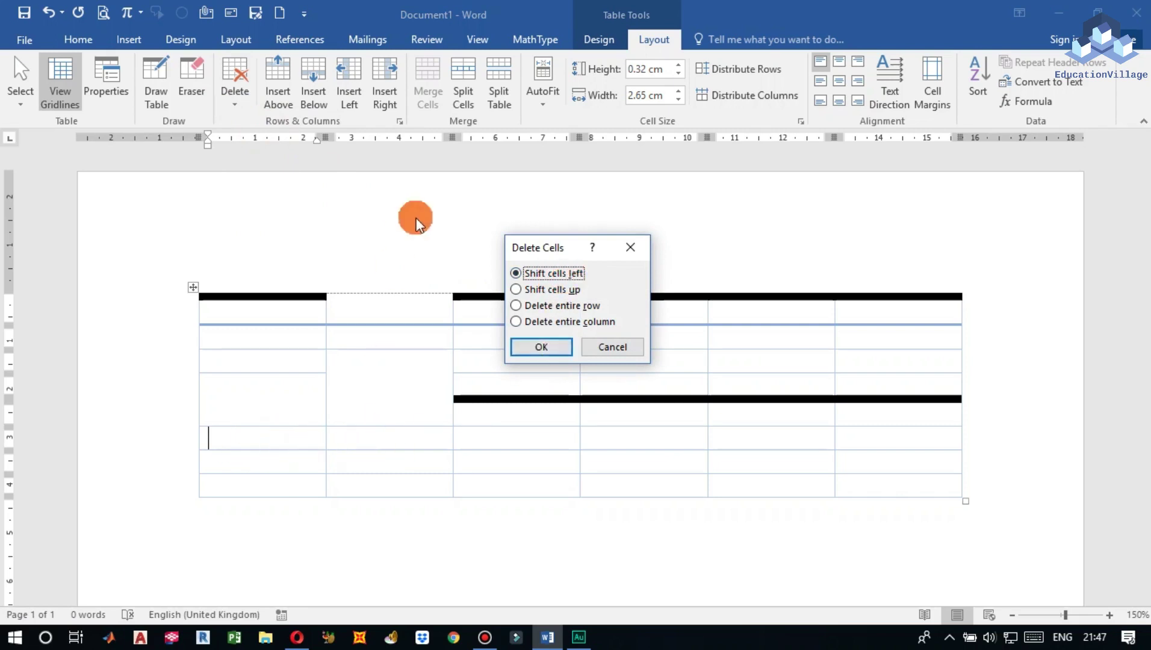
pyautogui.click(541, 342)
pyautogui.click(347, 464)
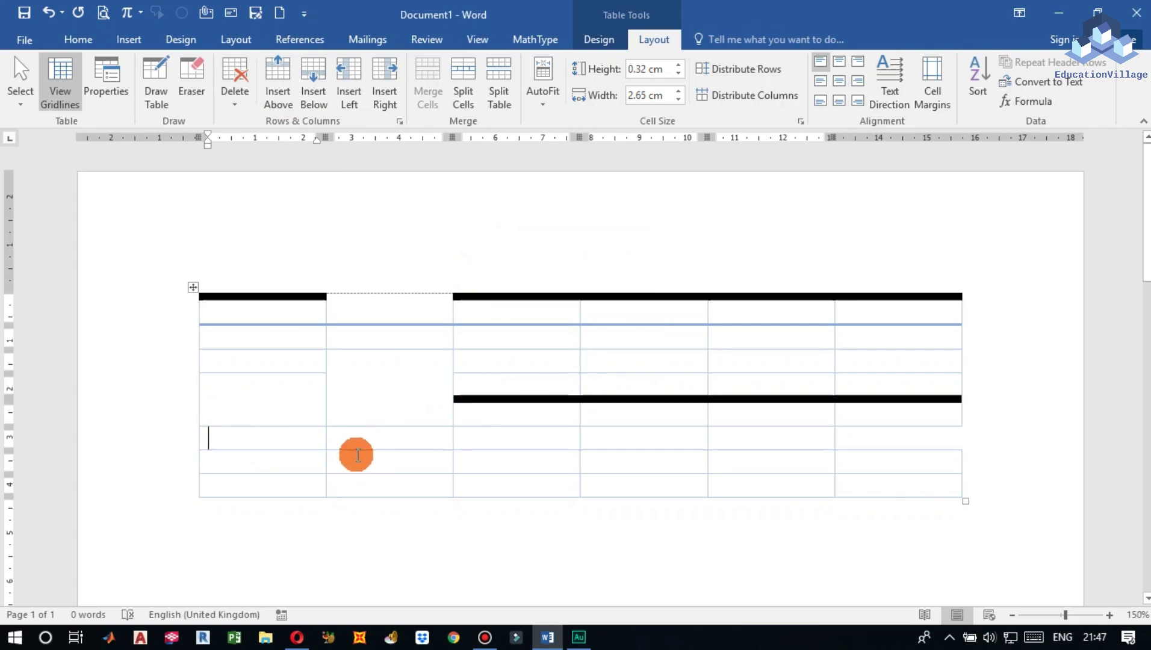
pyautogui.hotkey('ctrl', 'z')
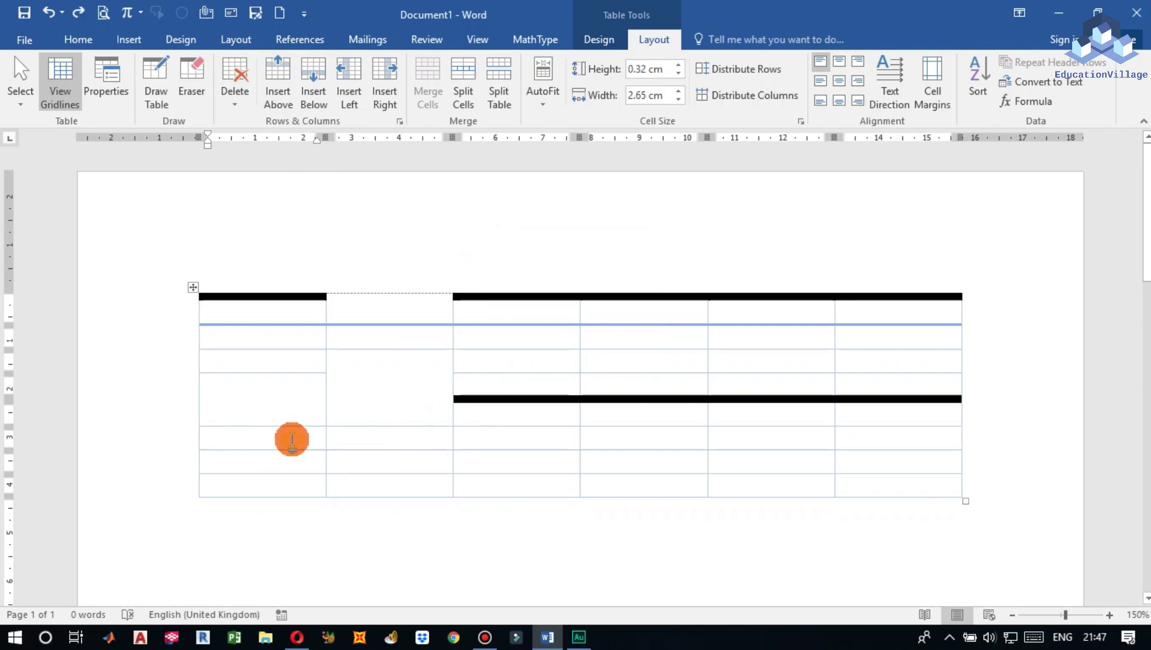
# Delete the entire sixth row of the table through the Delete Cells options.
pyautogui.click(225, 104)
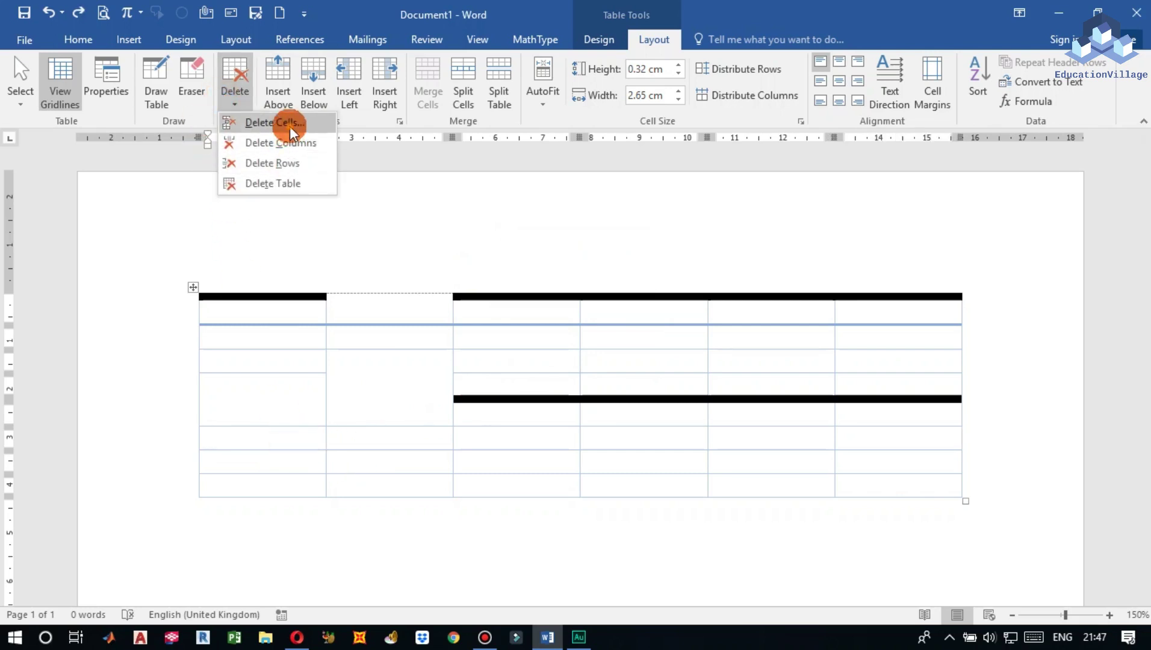
pyautogui.click(289, 126)
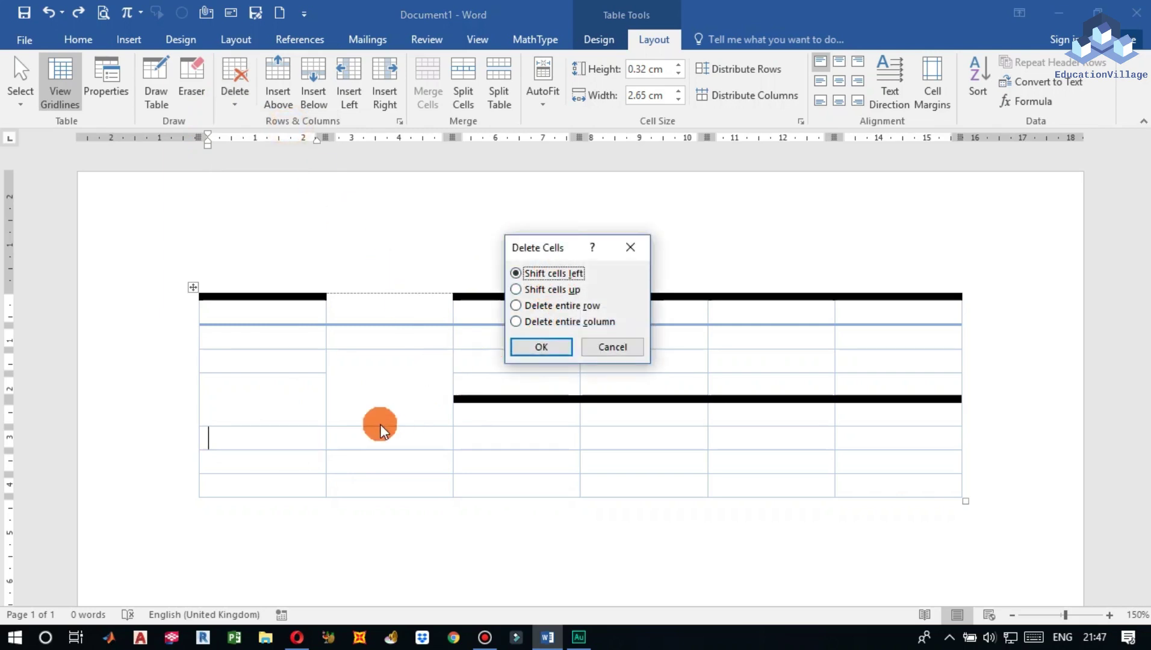
pyautogui.click(546, 305)
pyautogui.click(546, 324)
pyautogui.click(546, 307)
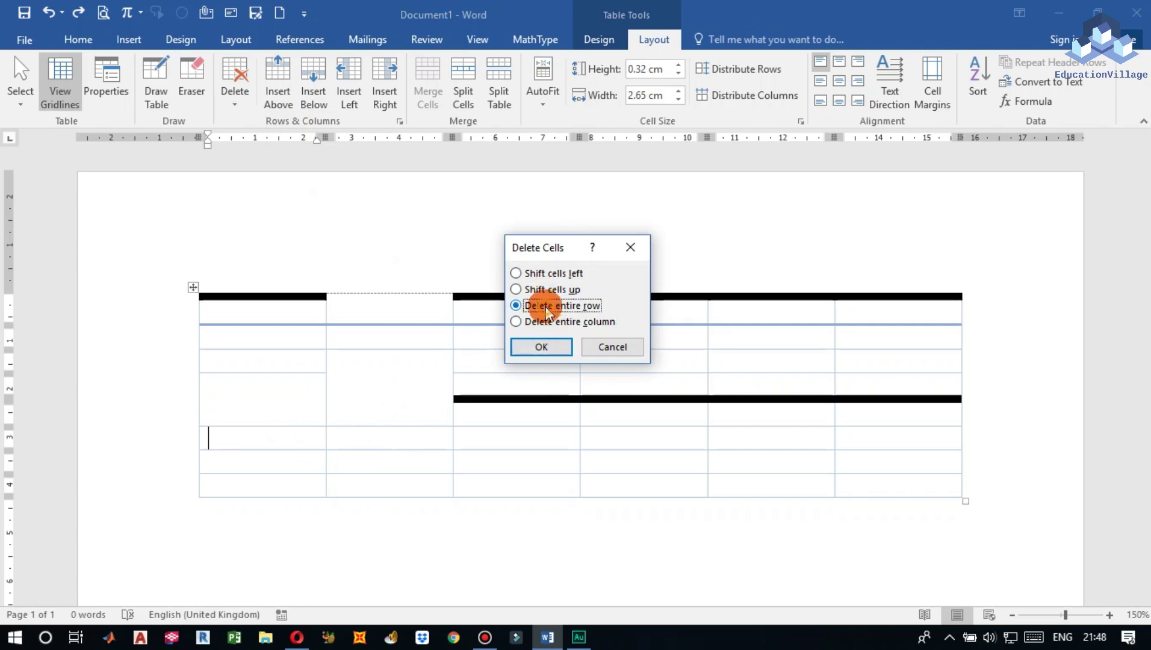
pyautogui.click(552, 347)
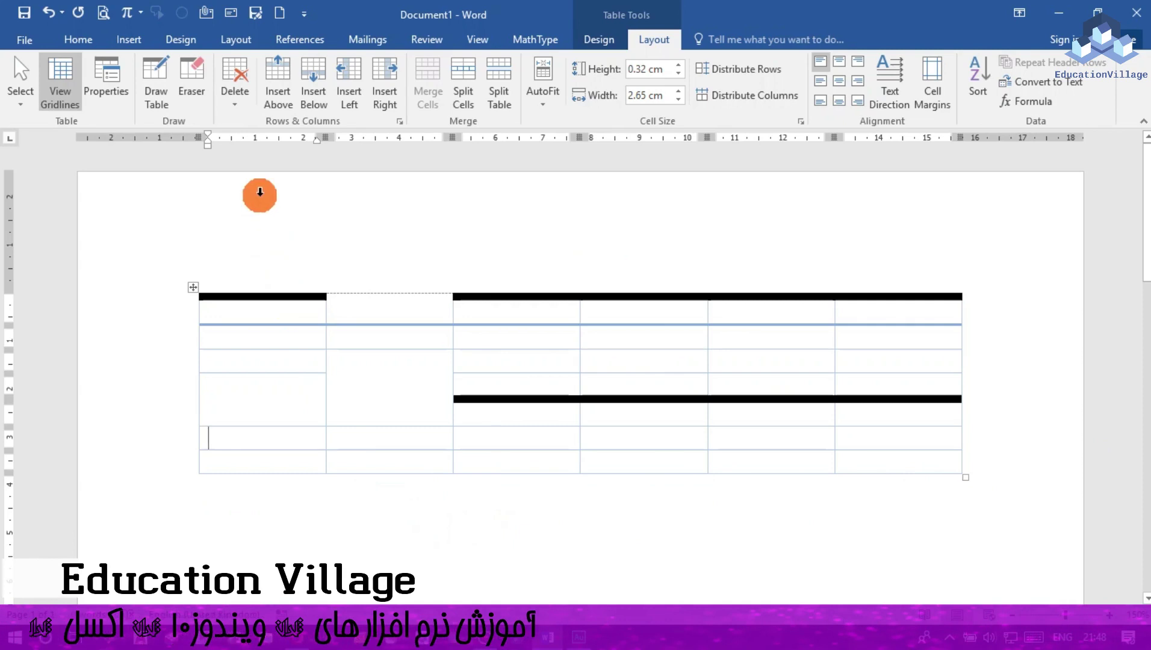
# Delete the table's entire first column through the Delete Cells options.
pyautogui.click(235, 103)
pyautogui.click(243, 122)
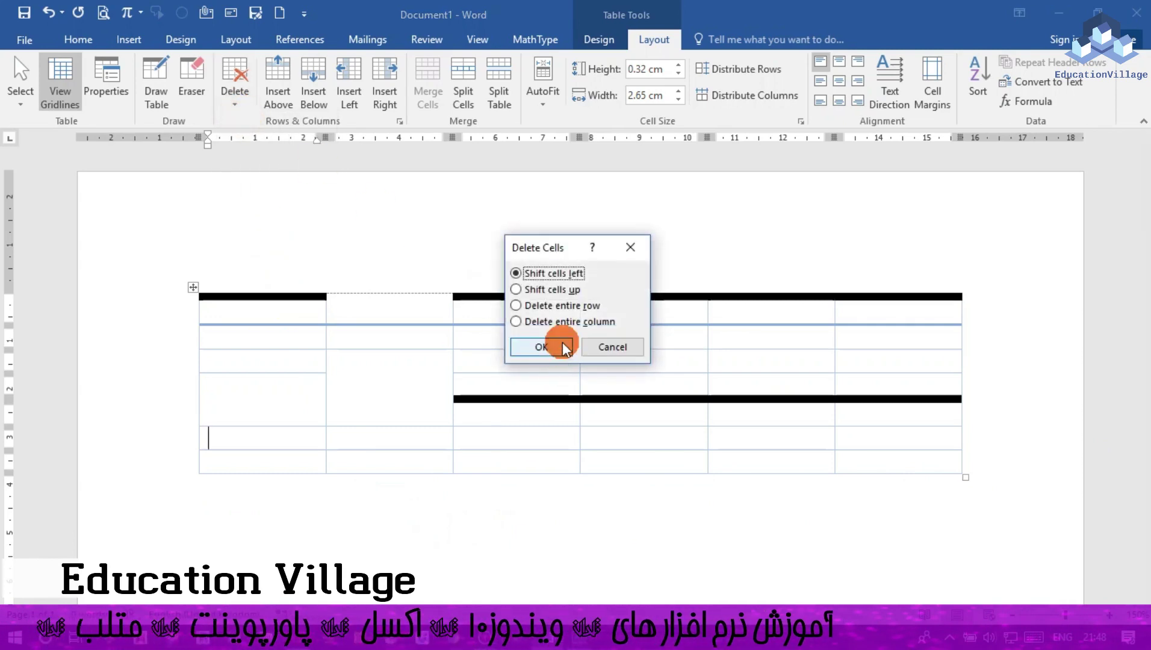
pyautogui.click(562, 322)
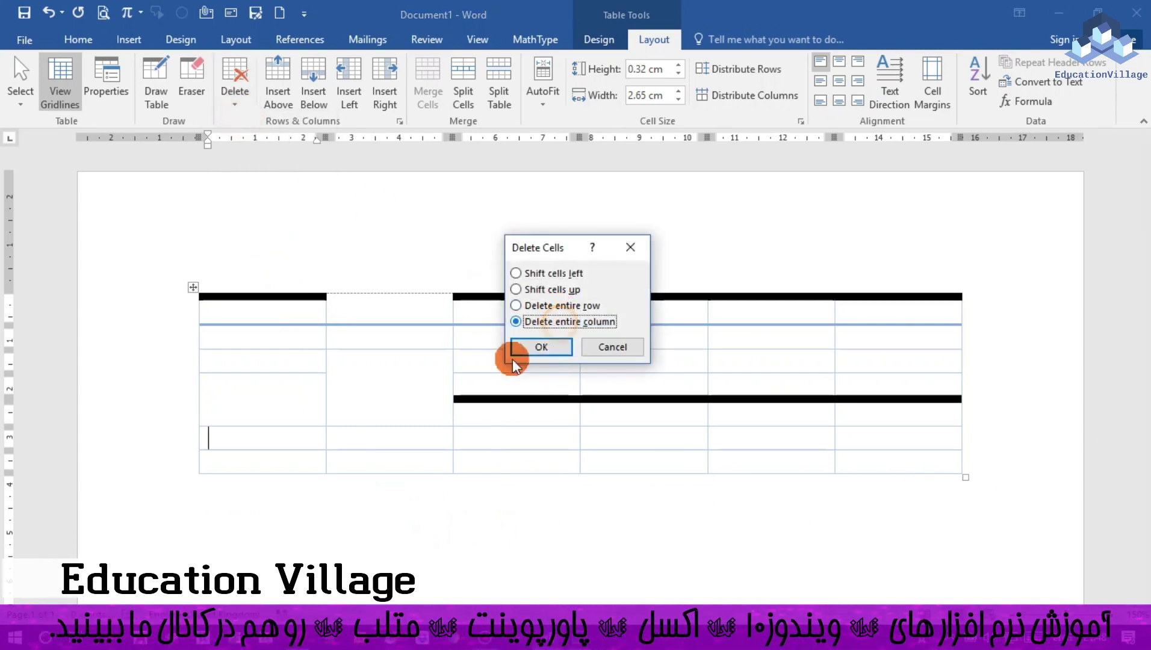
pyautogui.click(541, 346)
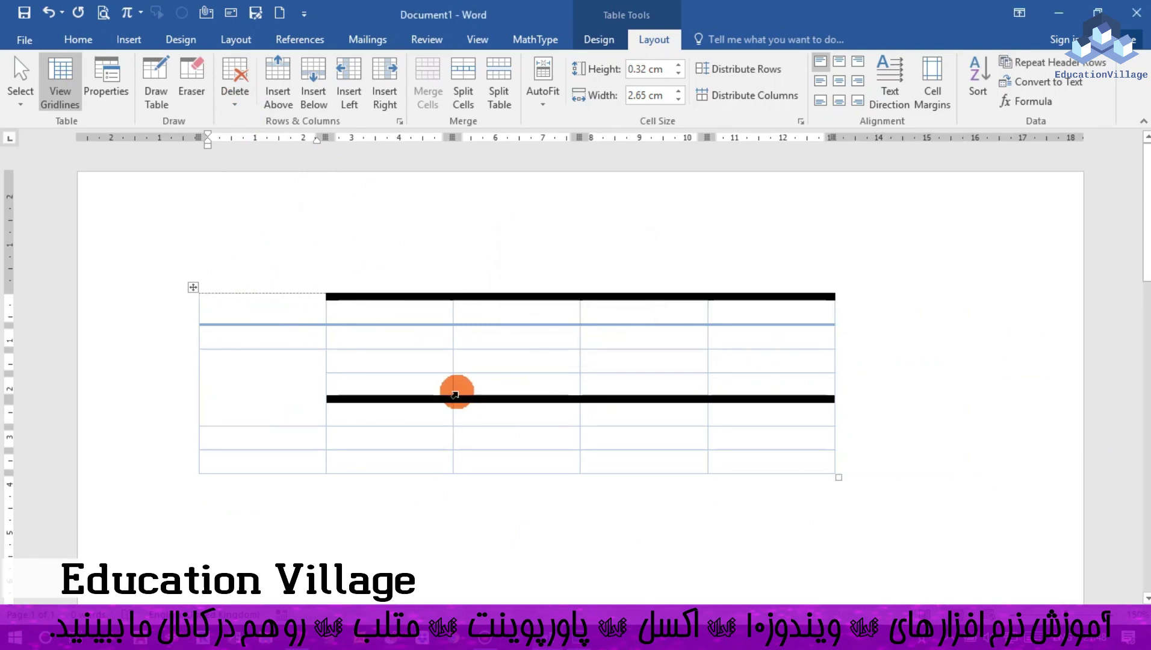
# Delete the first cell of the top row, shifting the remaining cells left.
pyautogui.click(233, 107)
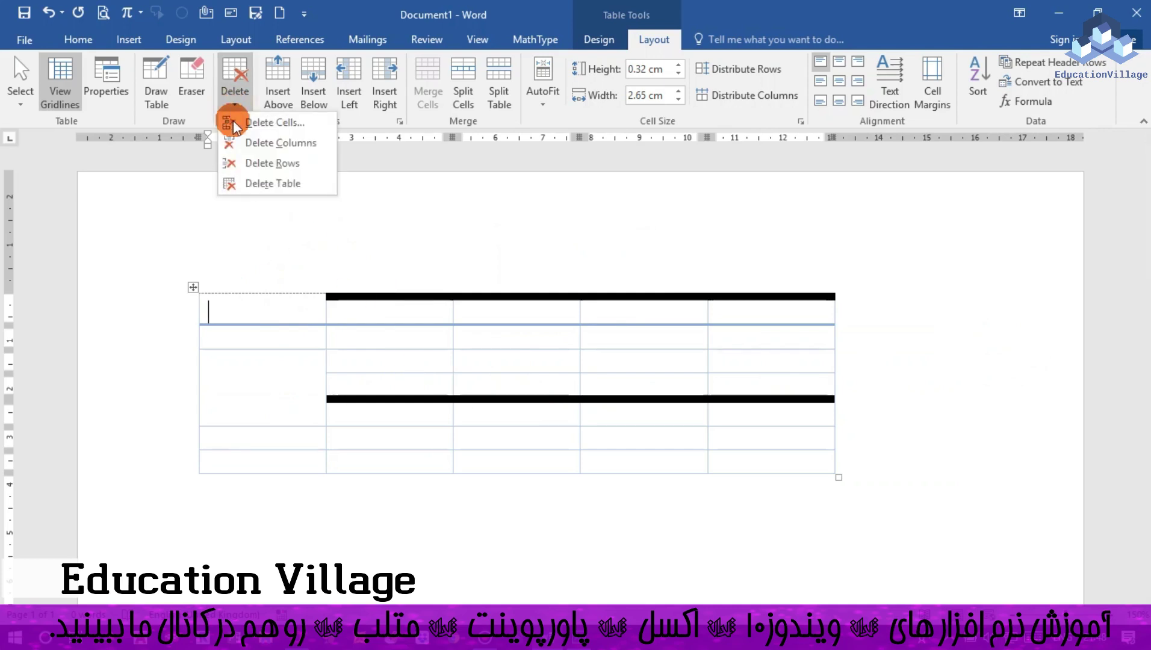
pyautogui.click(271, 124)
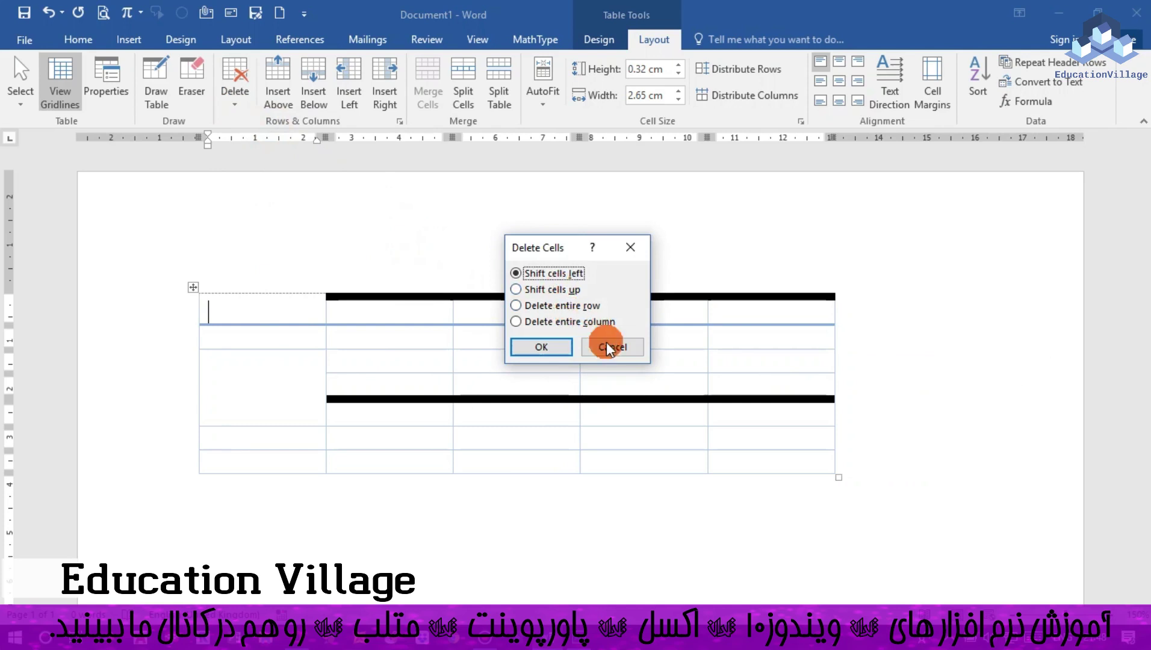
pyautogui.click(541, 347)
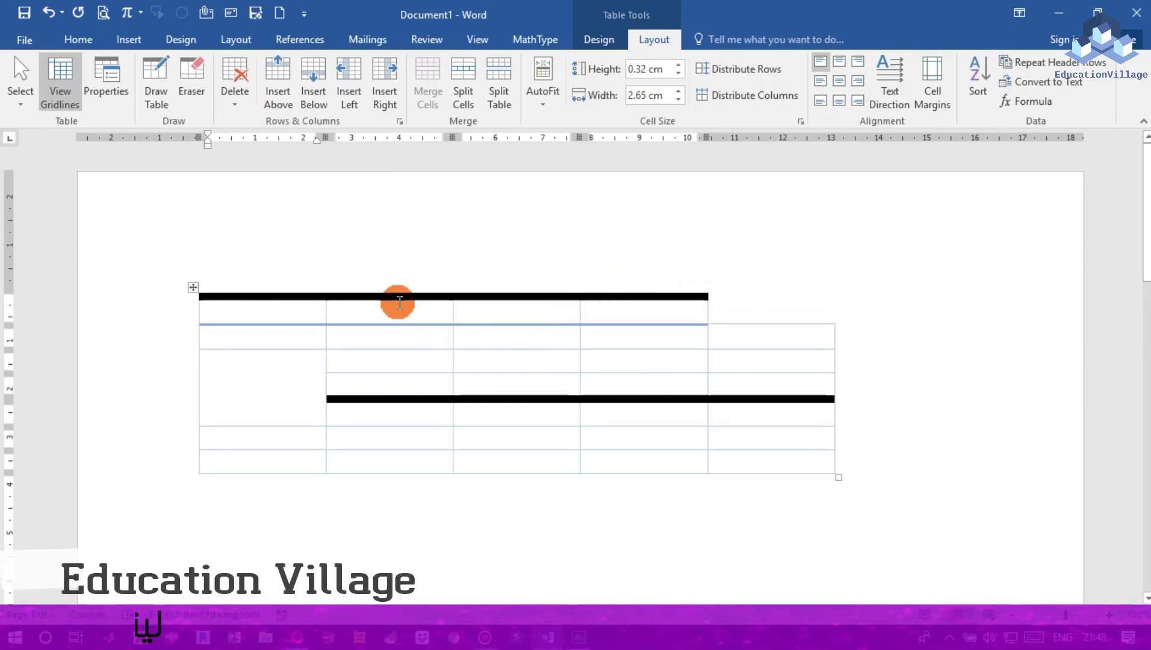
# Insert two rows above the table's first row and three rows below its fourth row.
pyautogui.click(278, 106)
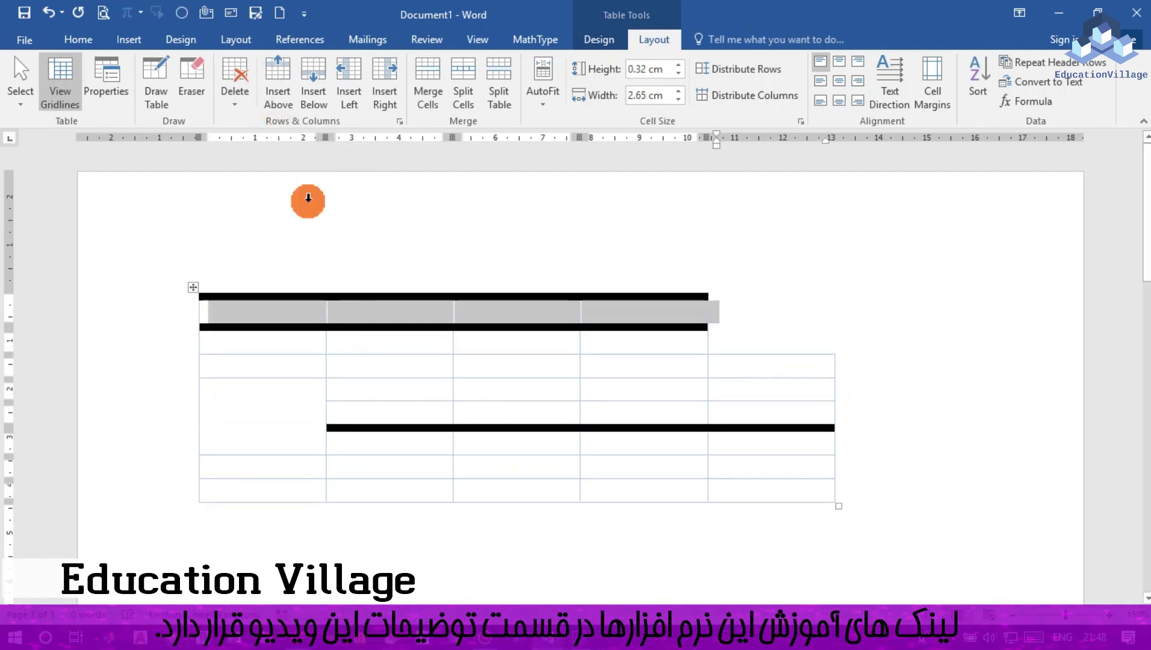
pyautogui.click(289, 101)
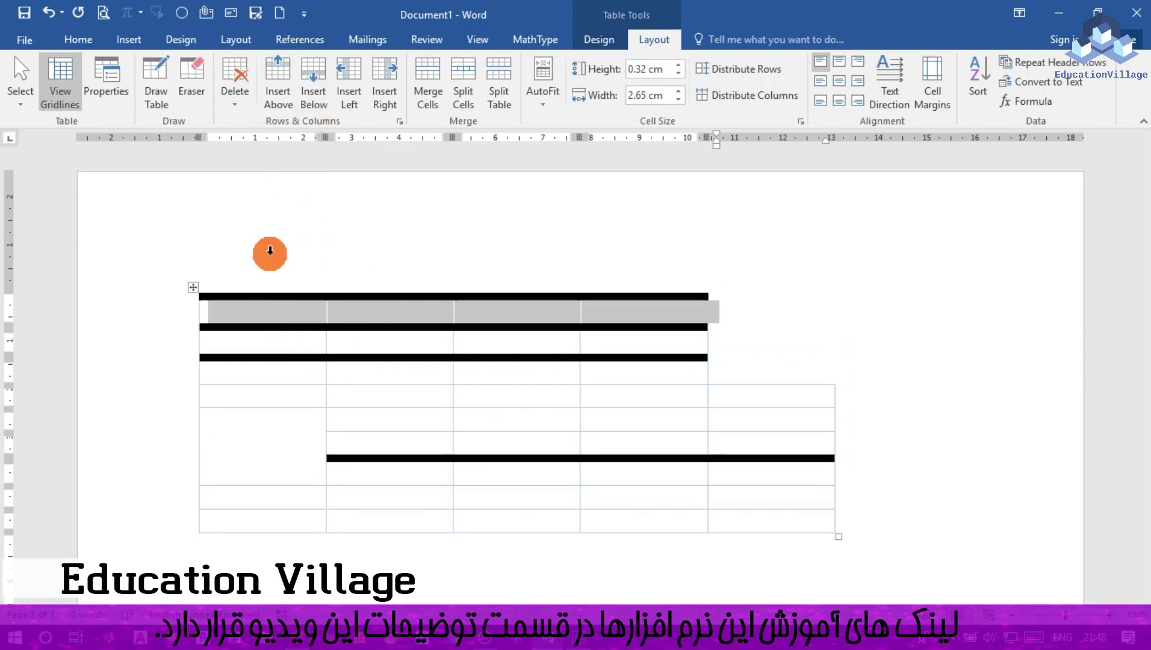
pyautogui.click(265, 394)
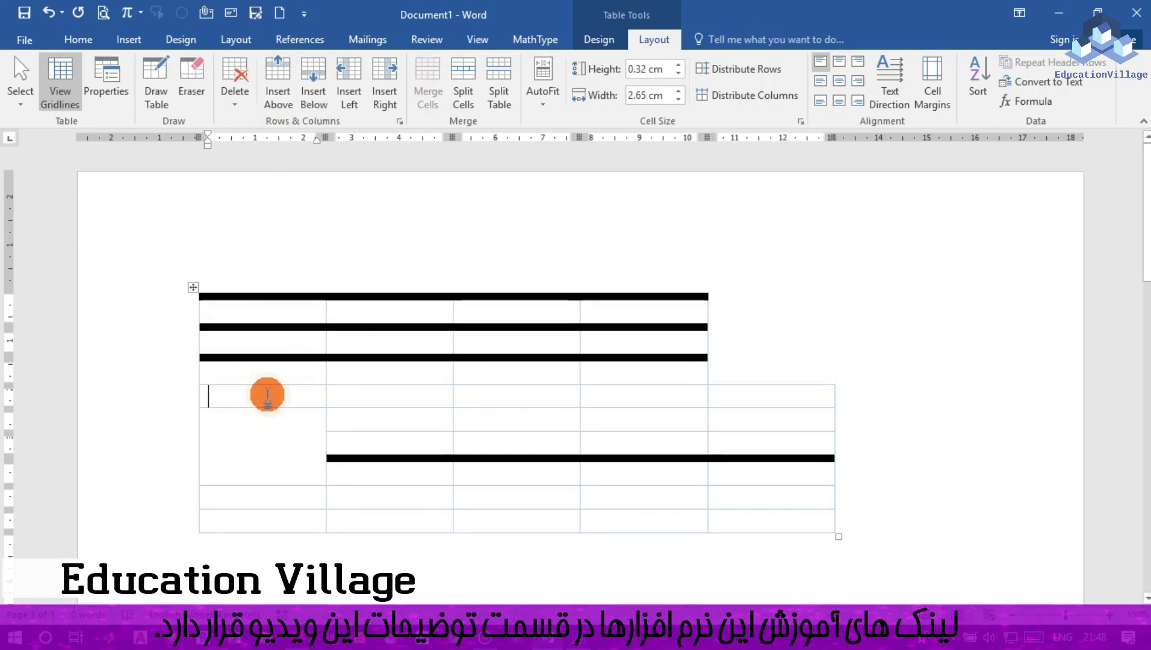
pyautogui.click(313, 102)
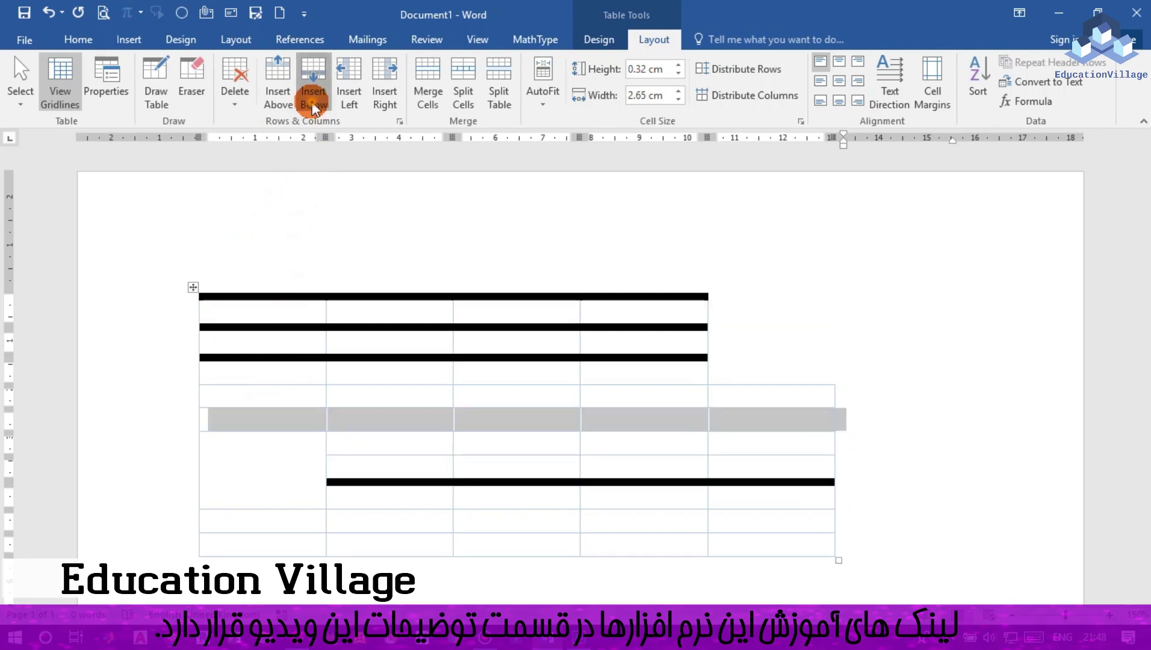
pyautogui.click(313, 102)
pyautogui.click(313, 103)
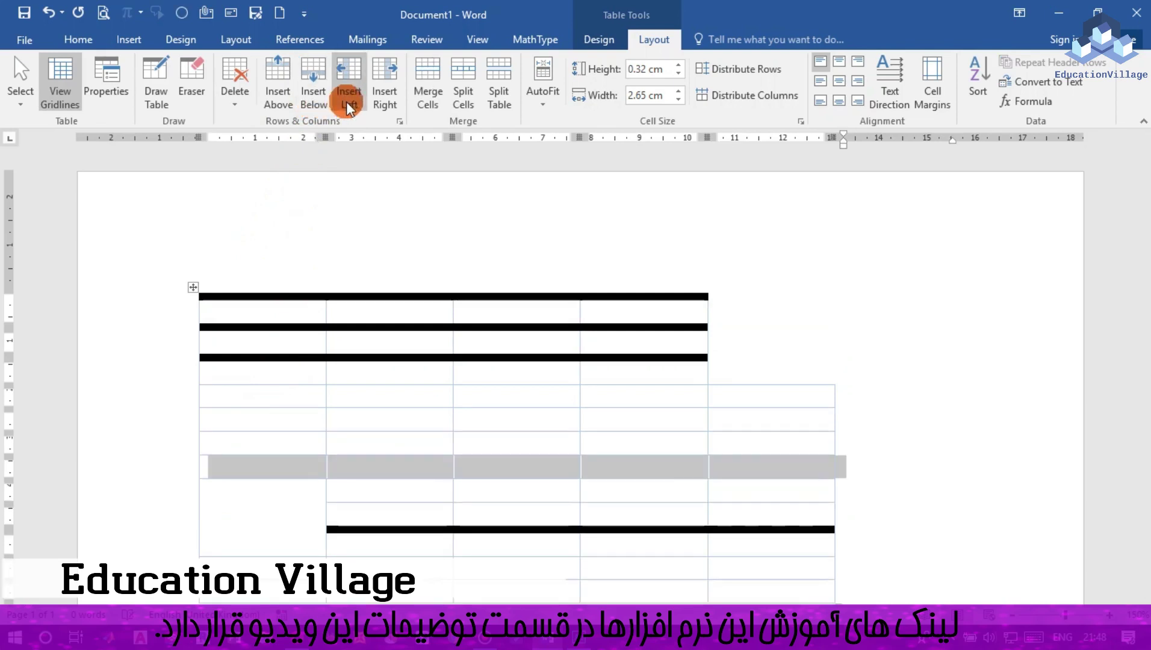
# Insert two columns to the left of the second column, and two more to the right of the newly inserted, selected column.
pyautogui.click(383, 417)
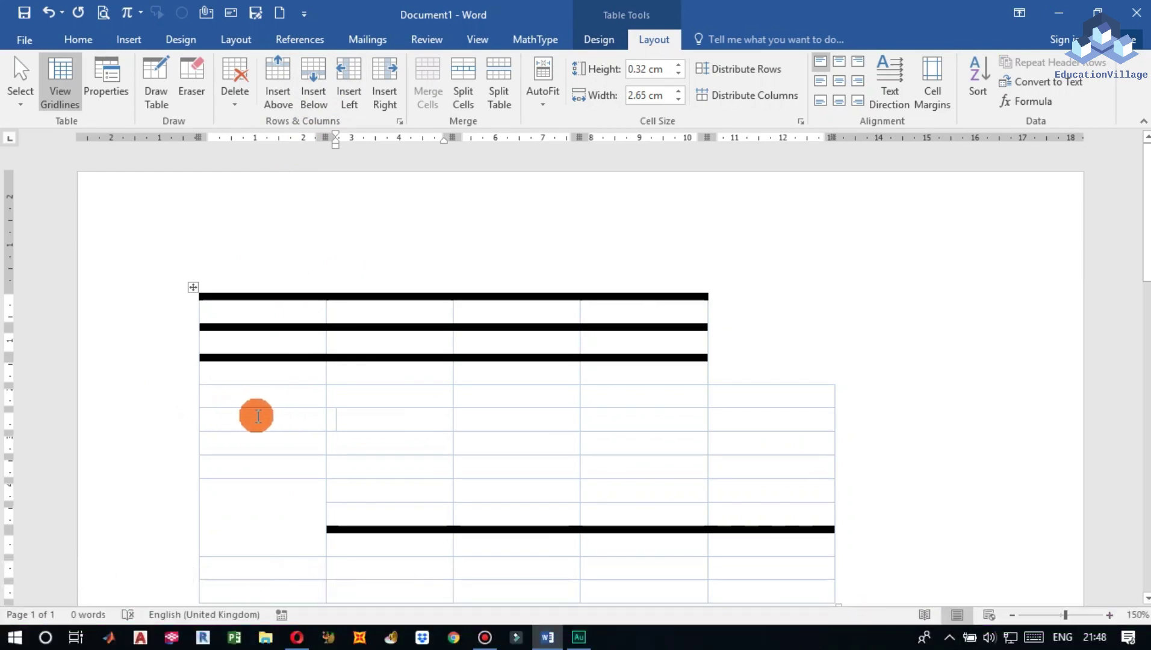
pyautogui.click(358, 96)
pyautogui.click(361, 95)
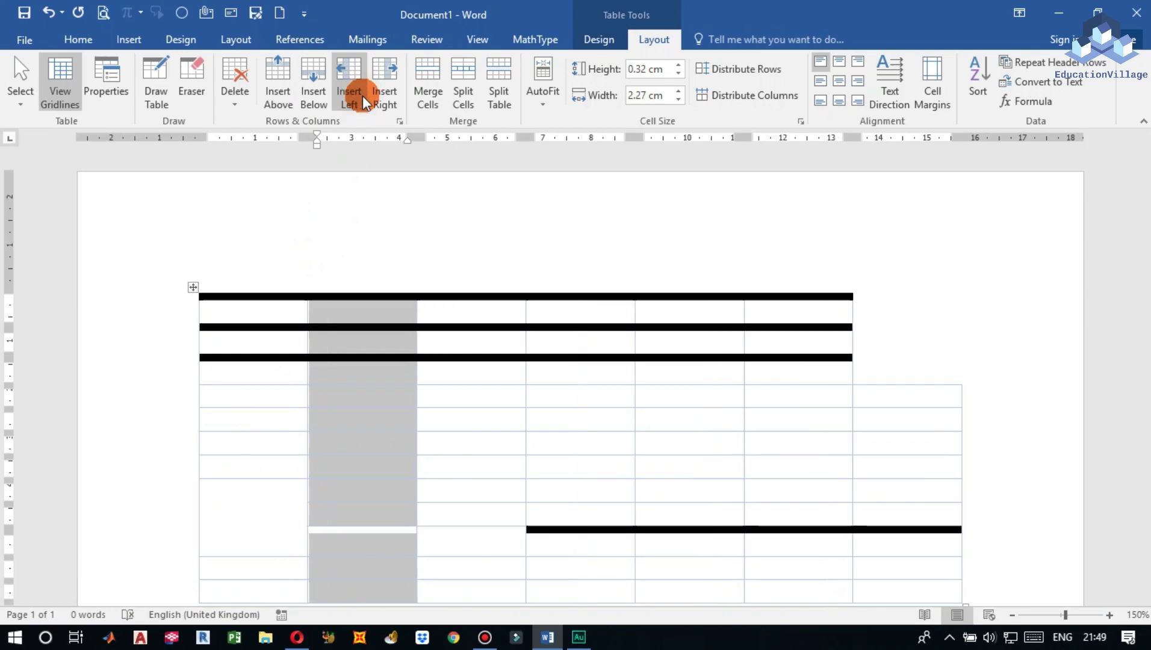
pyautogui.click(382, 99)
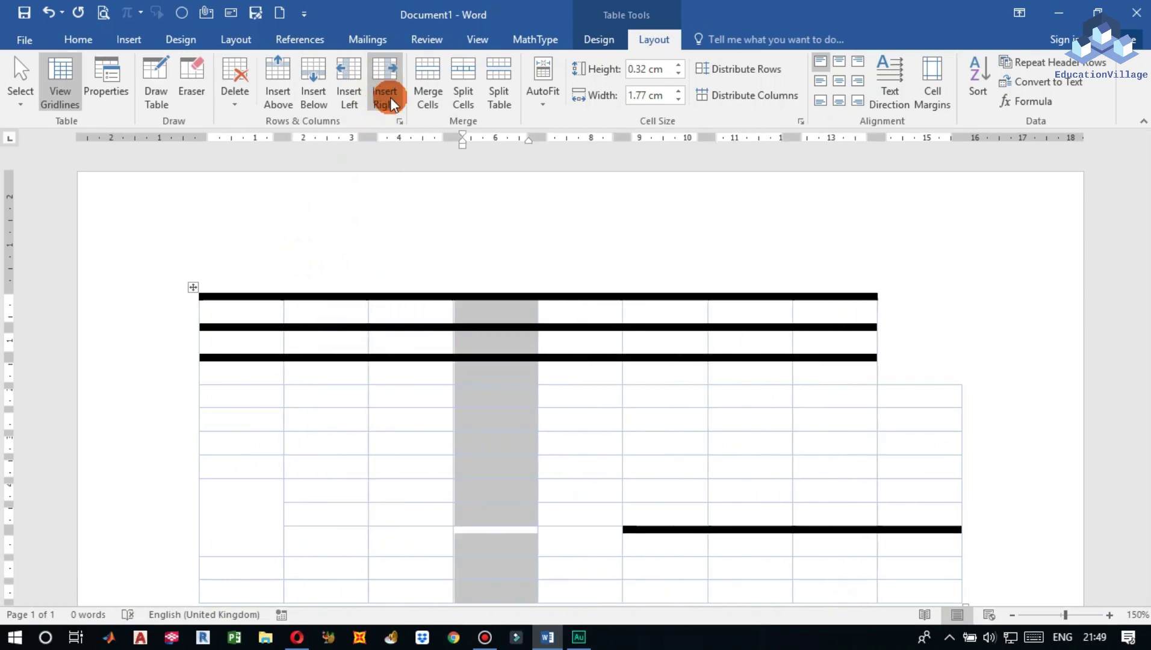
# Merge the two-by-two block of cells in the seventh and eighth rows of the third and fourth columns.
pyautogui.keyDown('ctrl'); pyautogui.scroll(10, 421, 445); pyautogui.keyUp('ctrl')
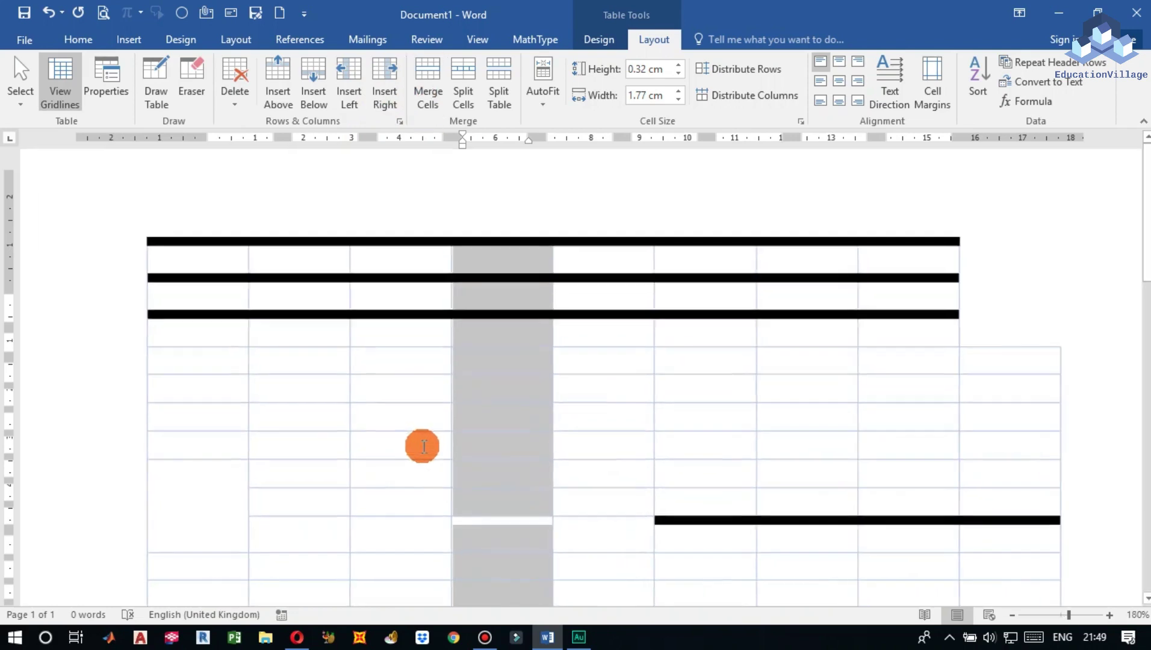
pyautogui.click(459, 314)
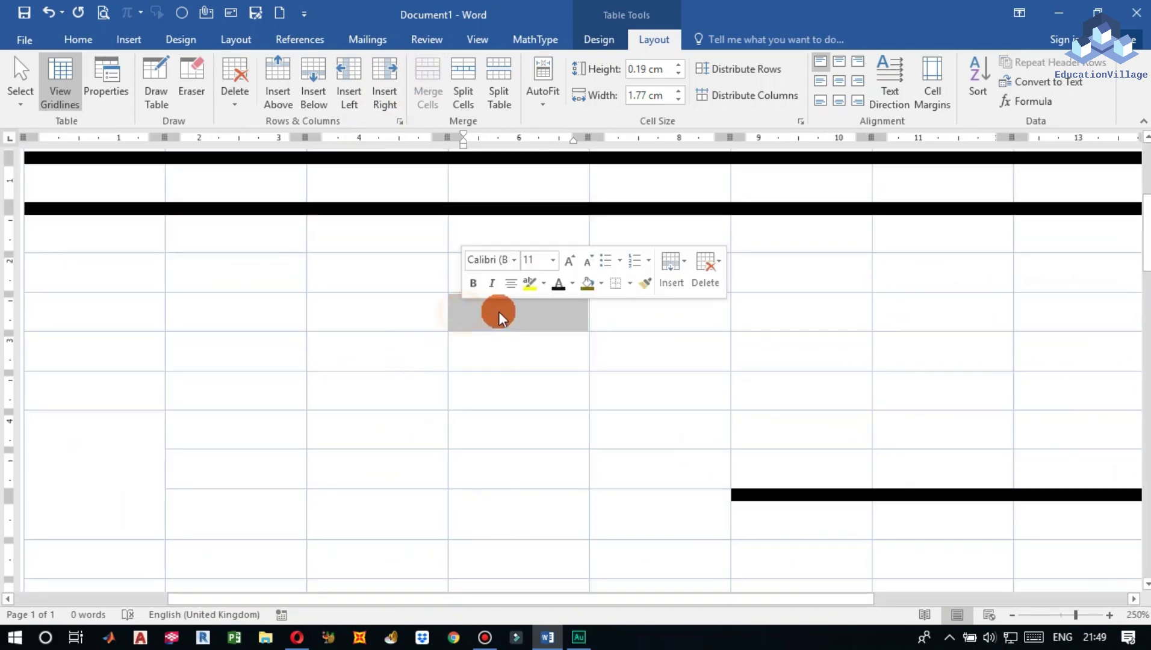
pyautogui.moveTo(481, 316); pyautogui.dragTo(397, 368)
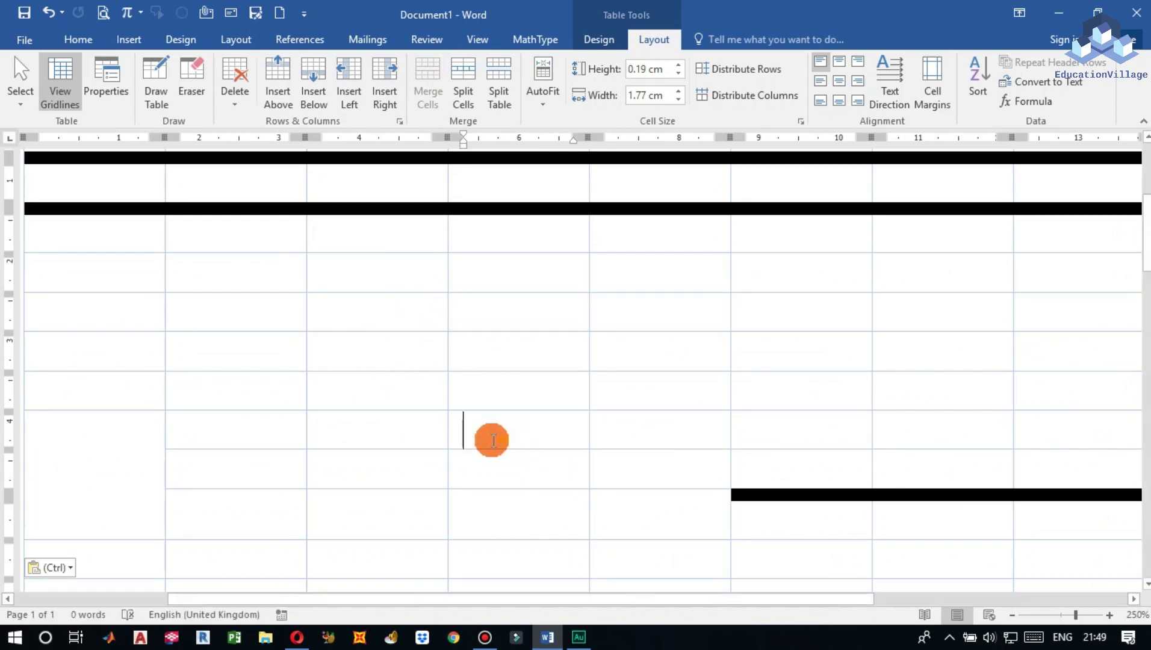
pyautogui.moveTo(488, 439); pyautogui.dragTo(367, 387)
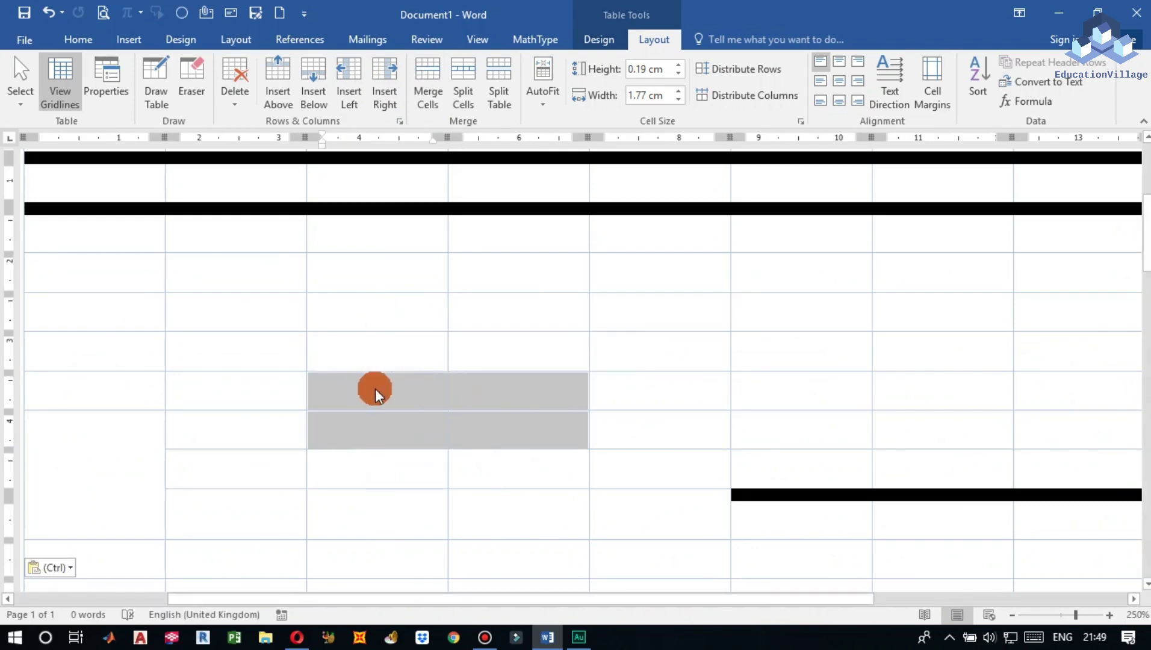
pyautogui.click(426, 95)
pyautogui.click(464, 479)
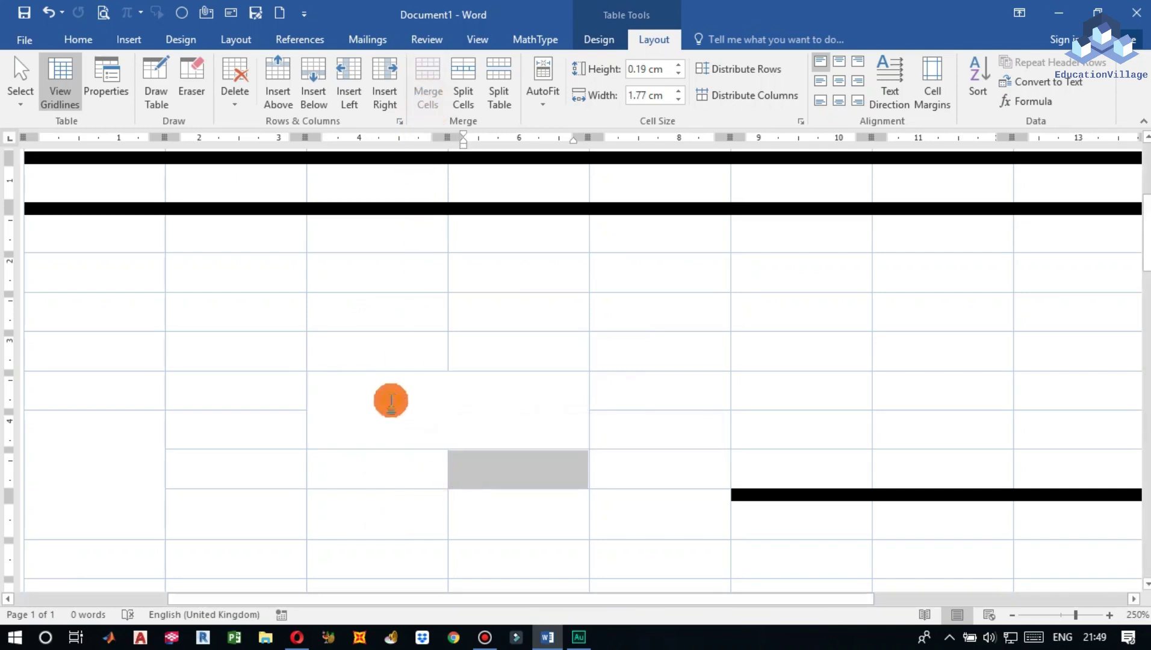
# Split the two-by-two block of cells directly above the merged cell into four columns and two rows, merging before the split.
pyautogui.click(390, 402)
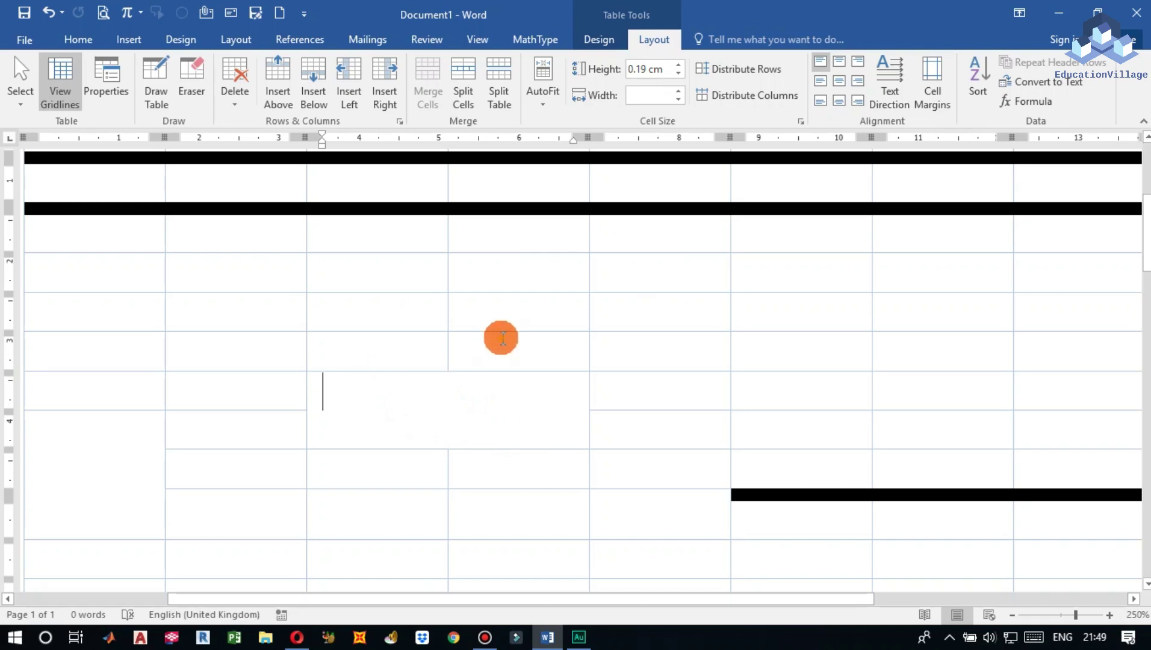
pyautogui.moveTo(501, 336); pyautogui.dragTo(405, 292)
pyautogui.click(463, 91)
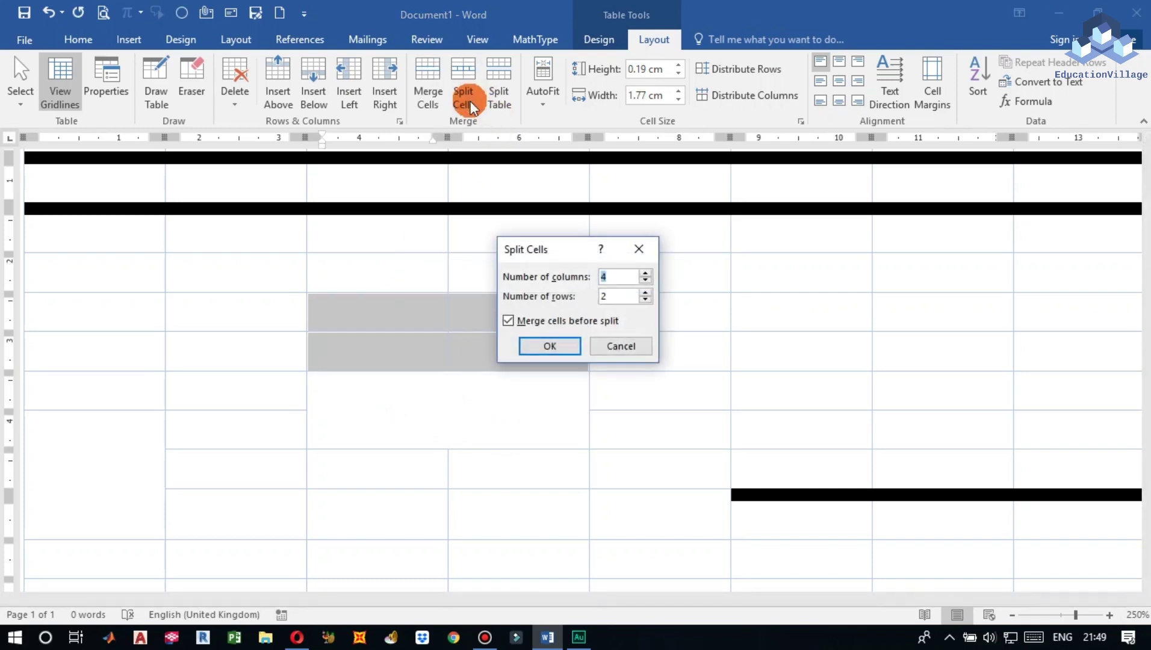
pyautogui.click(547, 337)
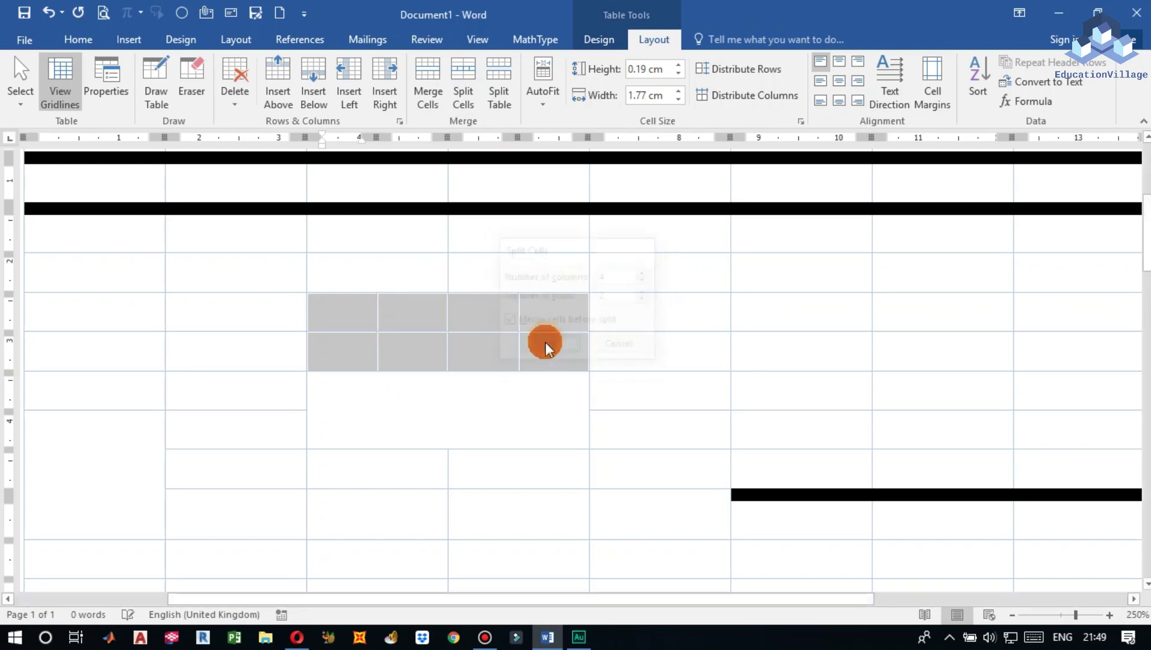
pyautogui.click(484, 360)
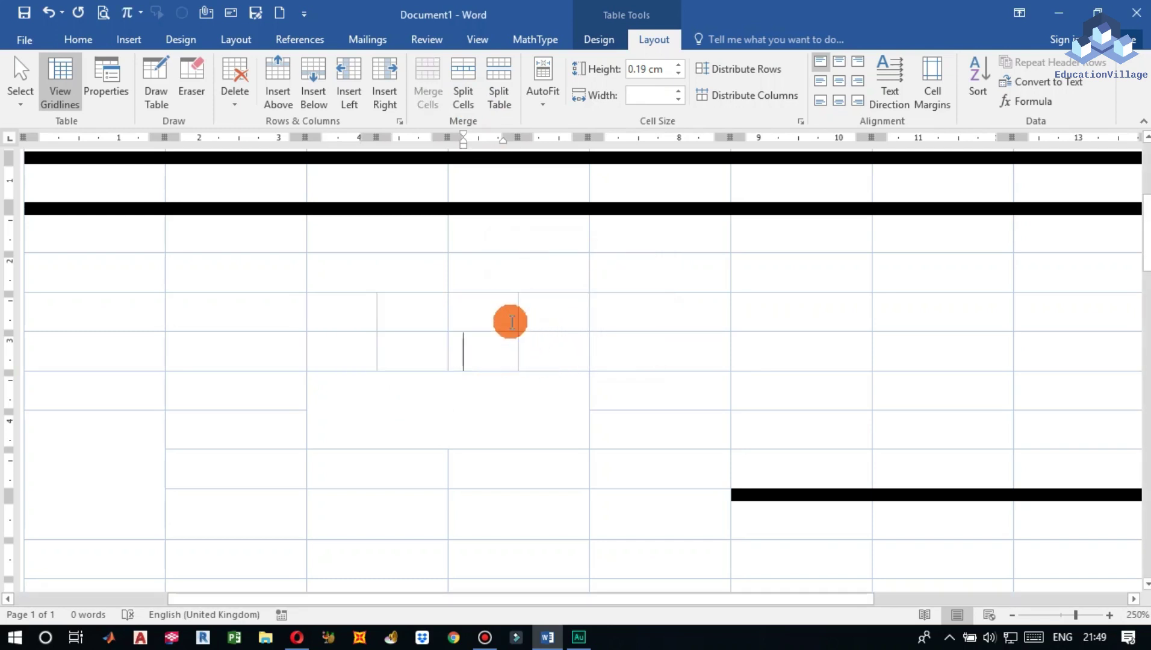
pyautogui.moveTo(535, 359); pyautogui.dragTo(367, 316)
pyautogui.click(467, 436)
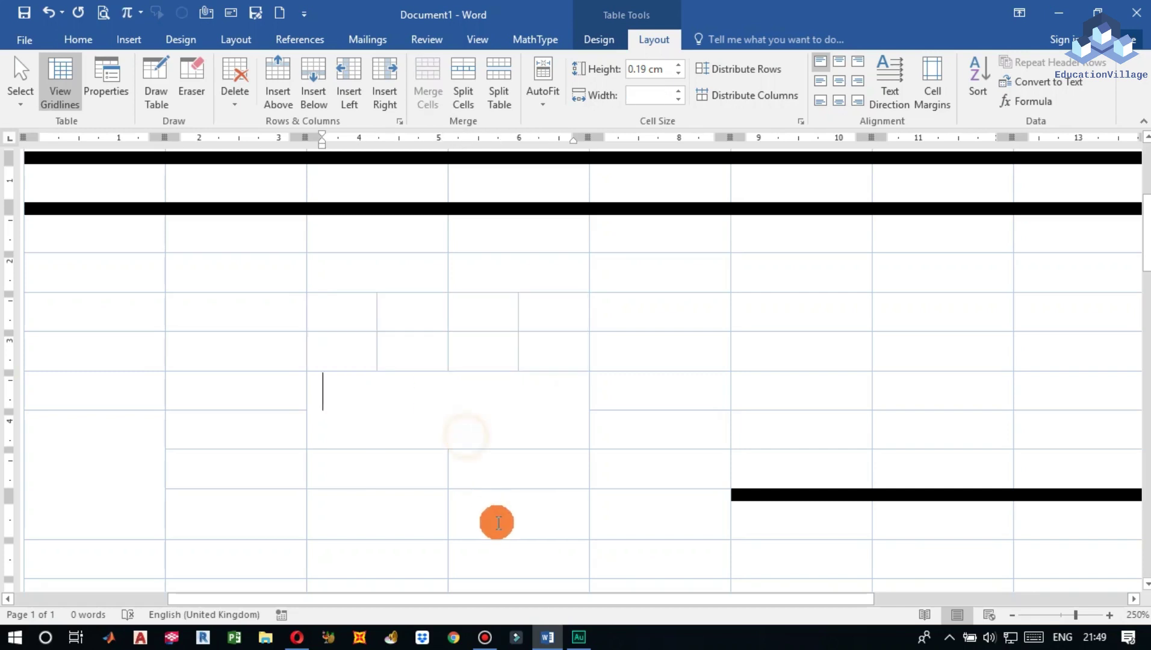
pyautogui.moveTo(496, 521); pyautogui.dragTo(412, 470)
pyautogui.click(468, 109)
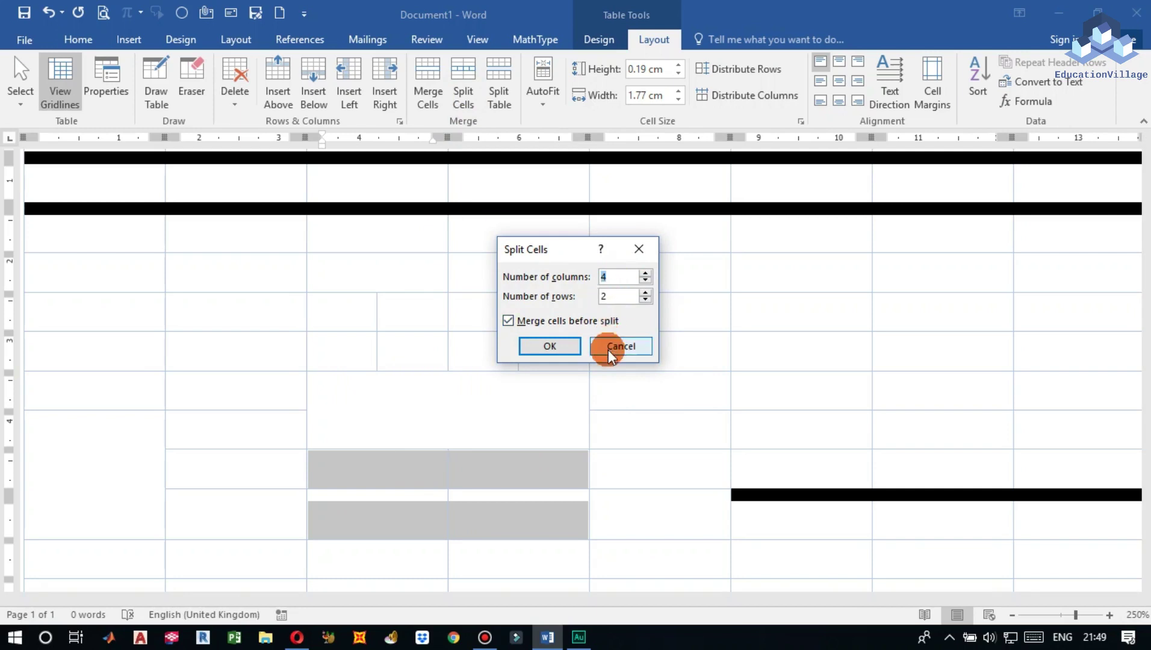
pyautogui.click(609, 353)
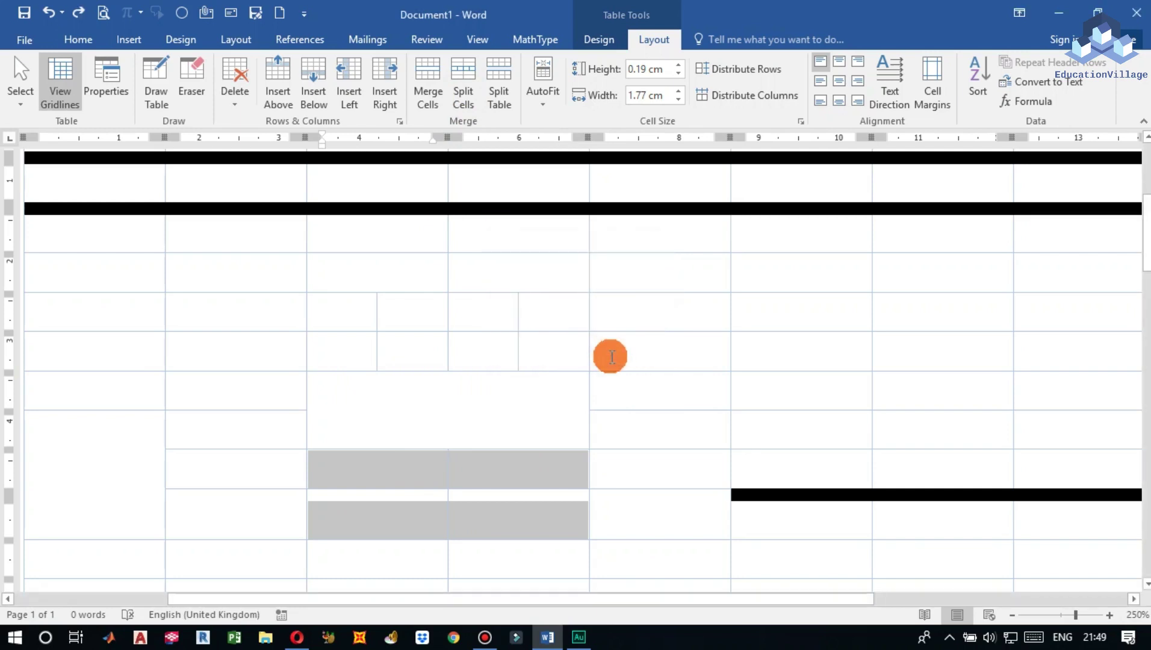
# Try to split the table at the selected cells below the merged cell.
pyautogui.click(498, 102)
pyautogui.scroll(-3, 465, 270)
pyautogui.scroll(6, 478, 352)
pyautogui.keyDown('ctrl'); pyautogui.scroll(-3, 484, 380); pyautogui.keyUp('ctrl')
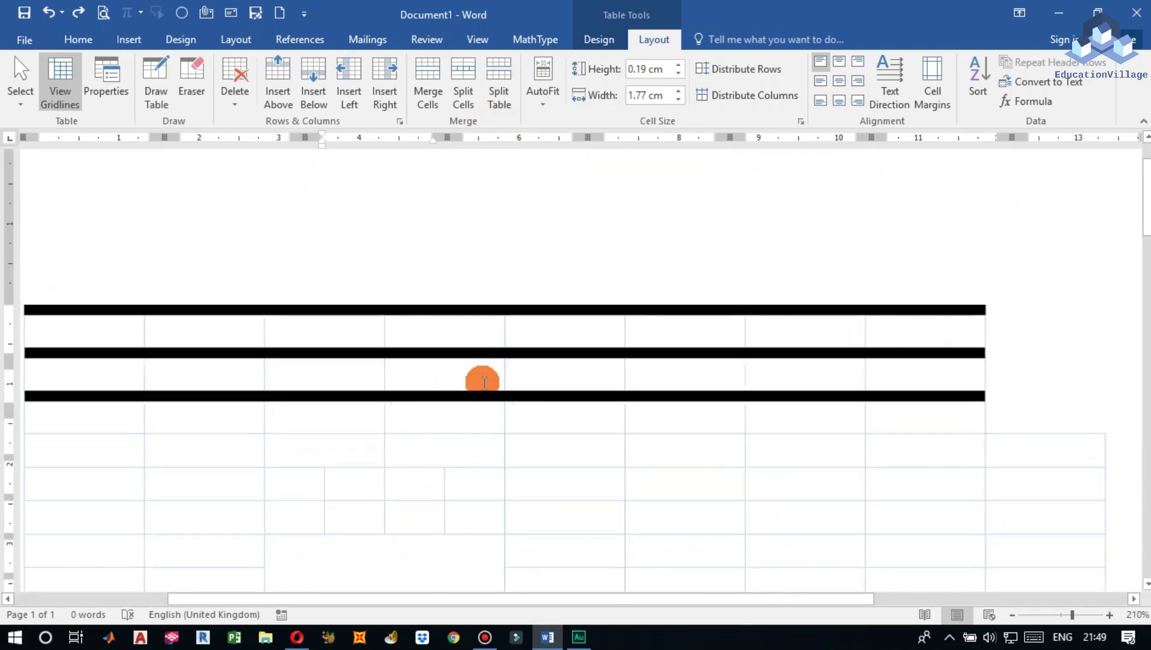
pyautogui.scroll(-5, 479, 419)
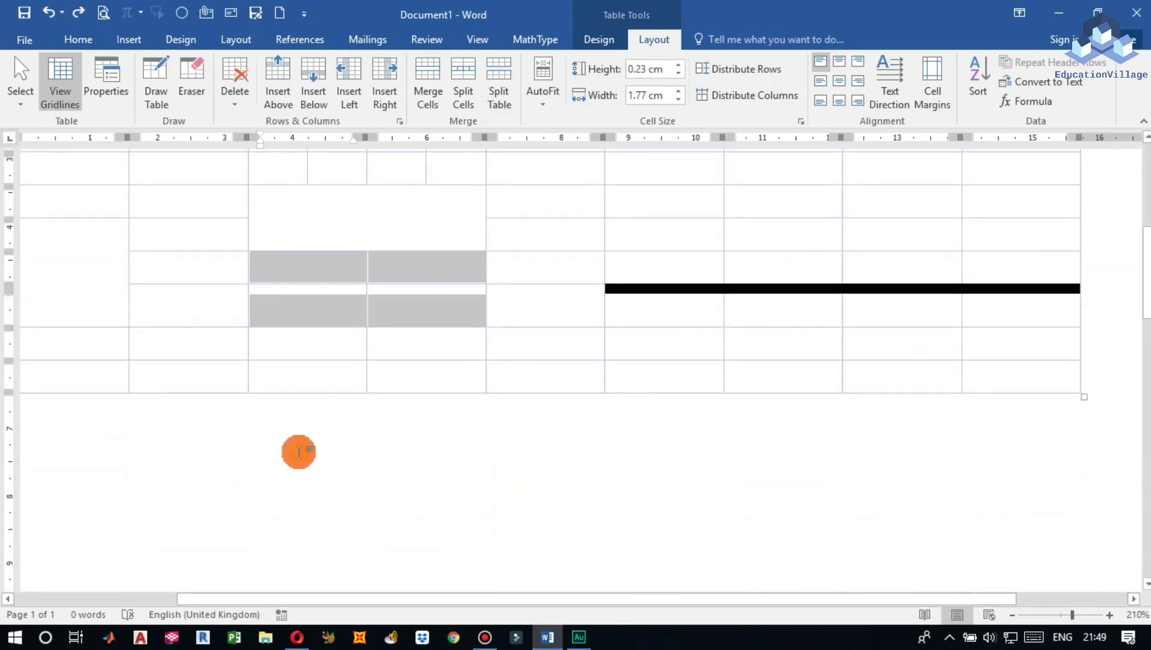
# Insert a new table with seven columns and seven rows in the empty space below the existing table.
pyautogui.click(298, 453)
pyautogui.keyDown('ctrl'); pyautogui.scroll(-5, 298, 452); pyautogui.keyUp('ctrl')
pyautogui.scroll(-2, 255, 460)
pyautogui.hotkey('ctrl', 'z')
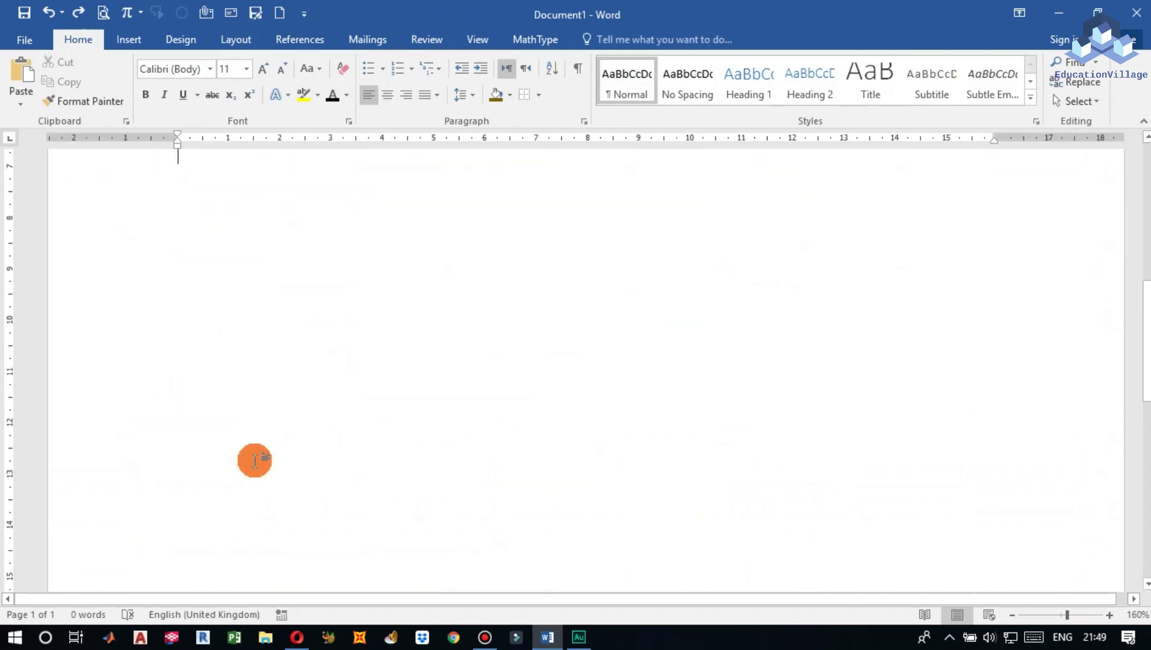
pyautogui.click(124, 41)
pyautogui.click(118, 106)
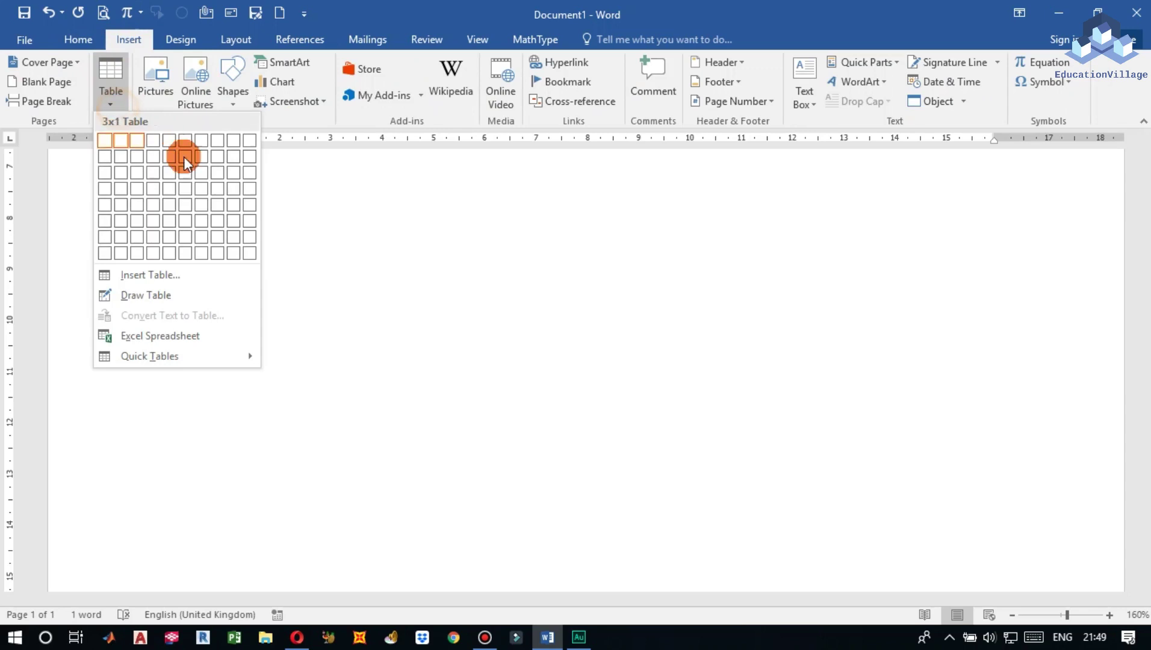
pyautogui.click(199, 237)
pyautogui.click(448, 310)
# Split the new seven-column table into two separate tables above its third row.
pyautogui.scroll(5, 448, 310)
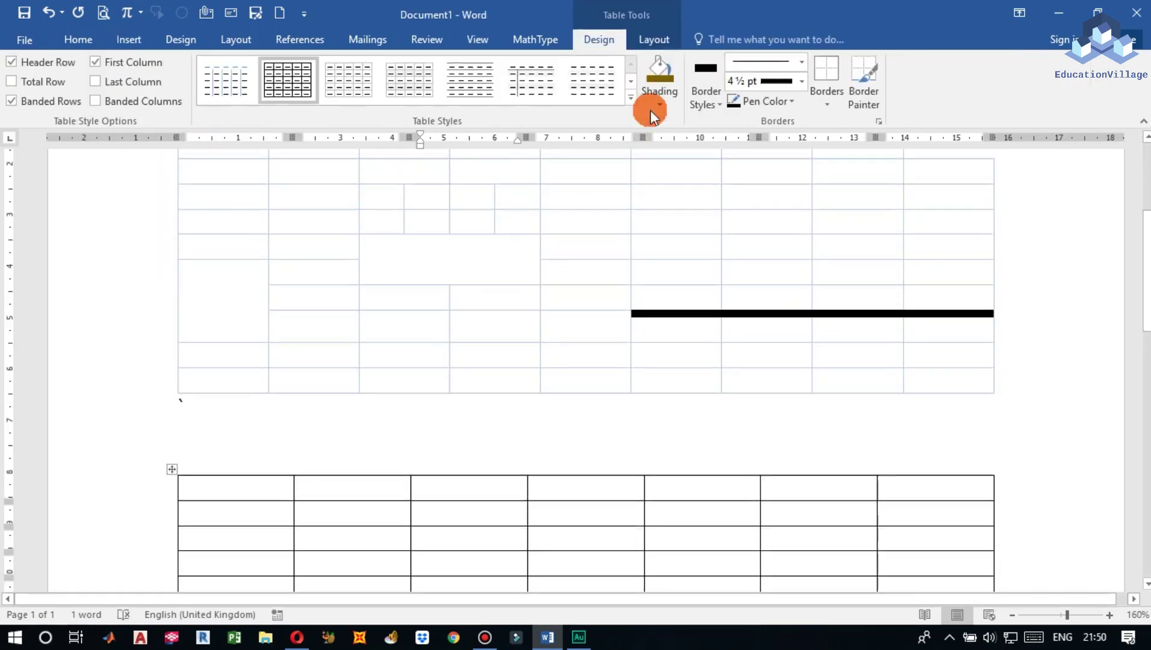
pyautogui.click(654, 39)
pyautogui.scroll(3, 472, 510)
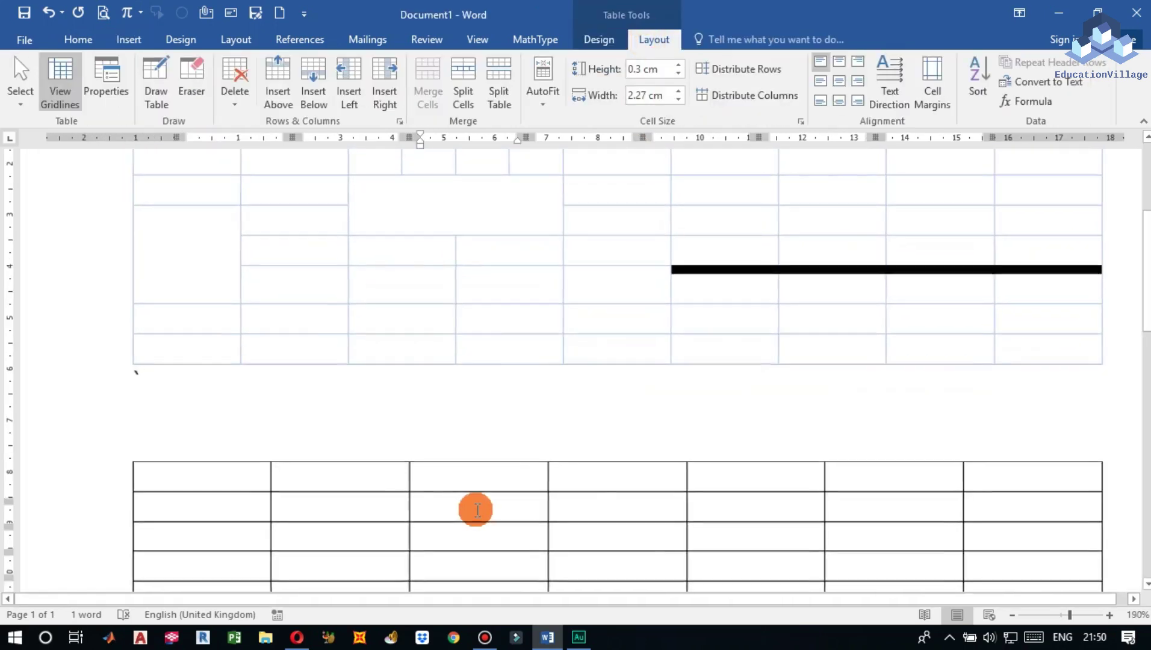
pyautogui.scroll(-5, 473, 506)
pyautogui.scroll(2, 472, 498)
pyautogui.moveTo(578, 424)
pyautogui.mouseDown()
pyautogui.moveTo(239, 395)
pyautogui.moveTo(249, 383)
pyautogui.mouseUp()
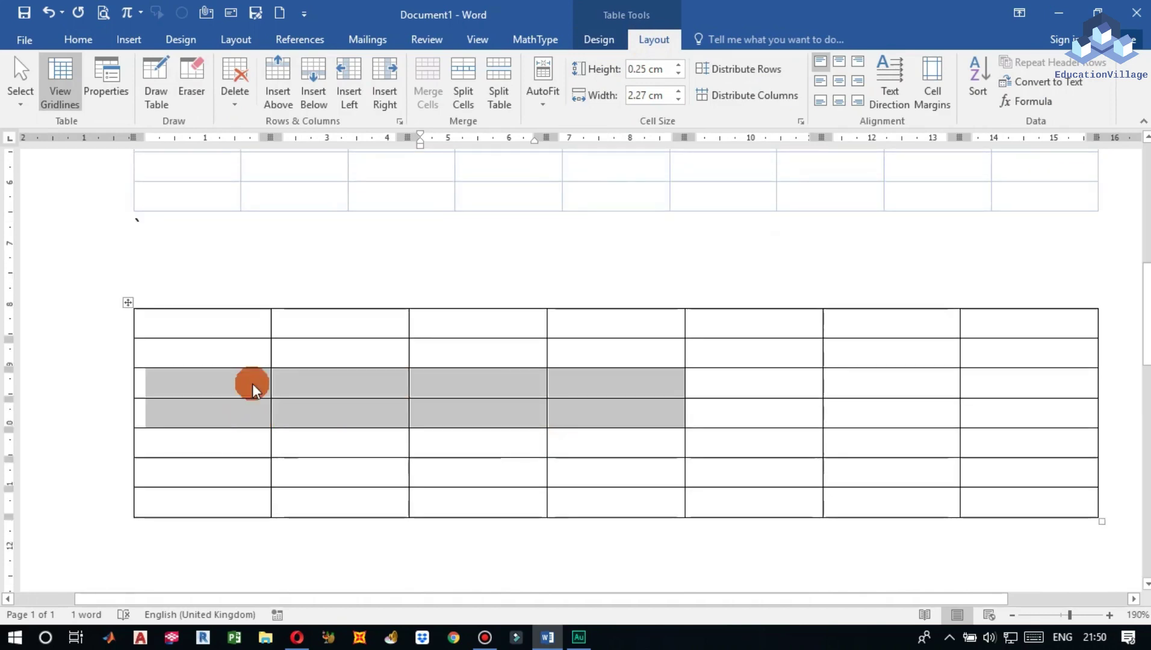
pyautogui.click(502, 107)
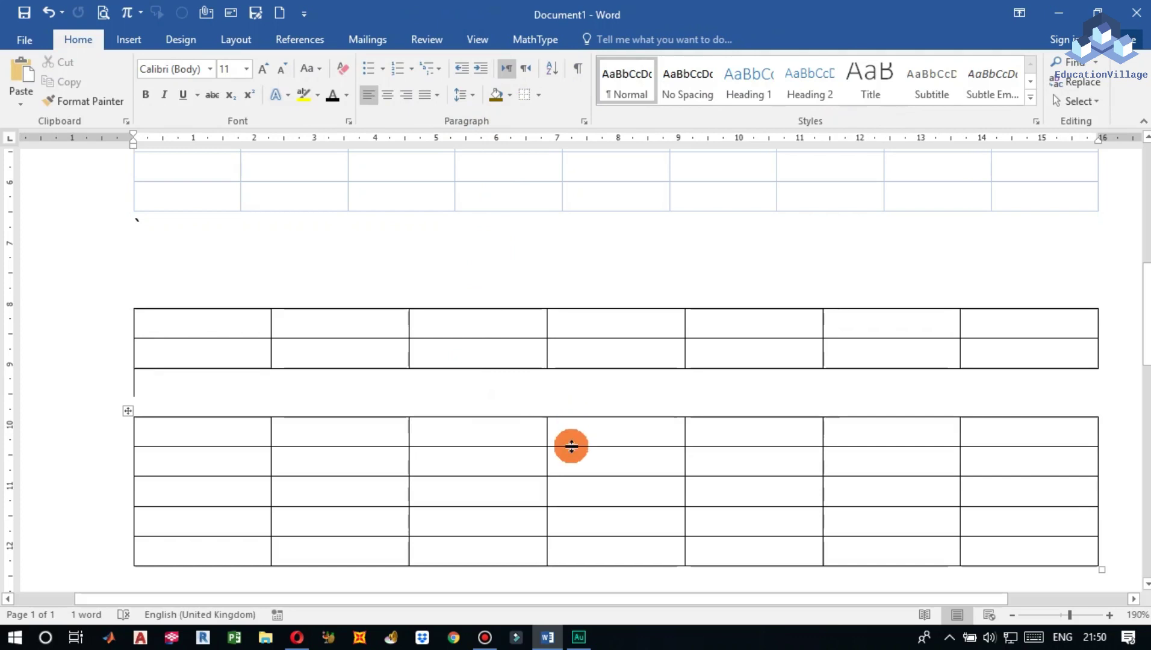
pyautogui.click(476, 391)
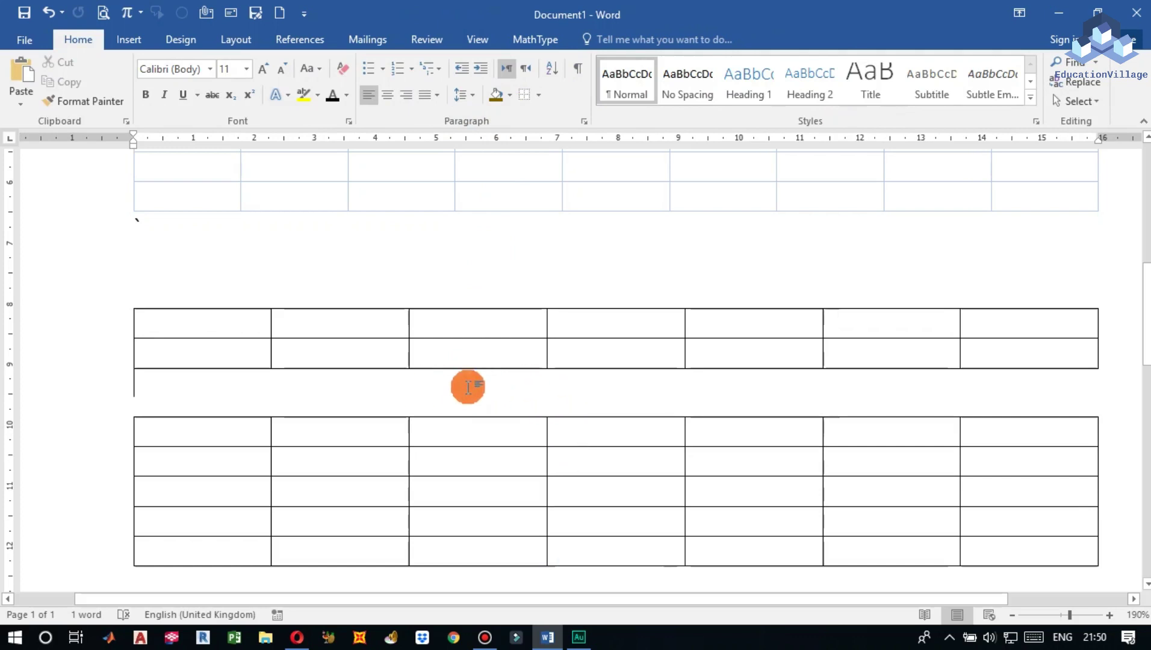
# Set the height of the second row in the lower split table to 0.9 cm.
pyautogui.click(468, 449)
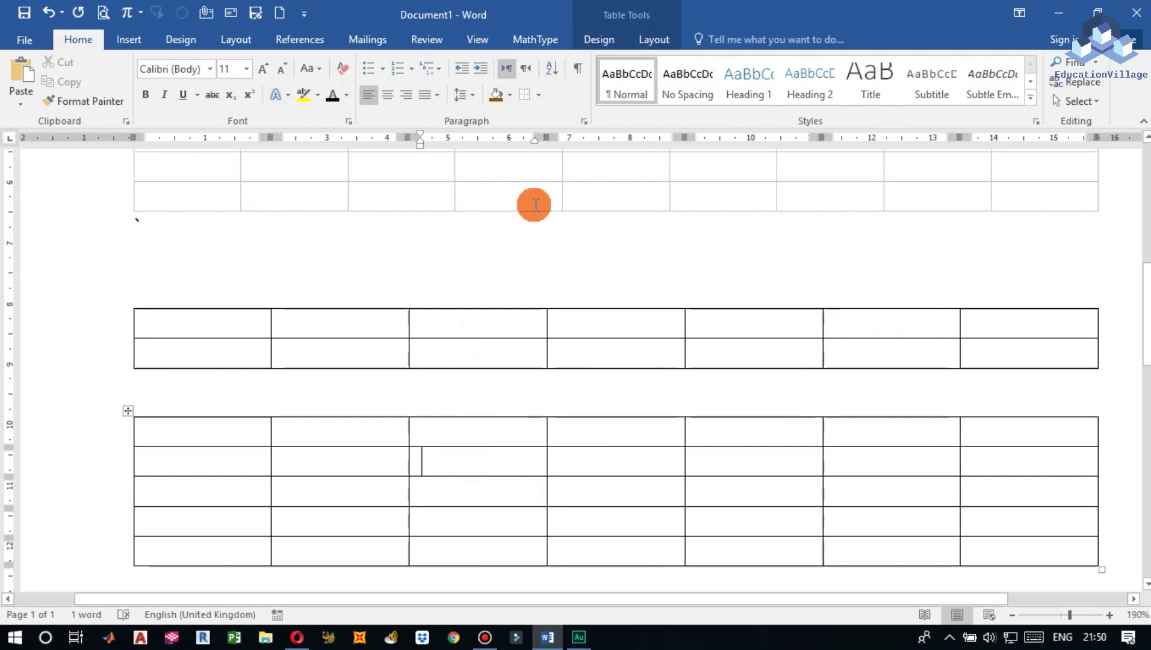
pyautogui.click(657, 37)
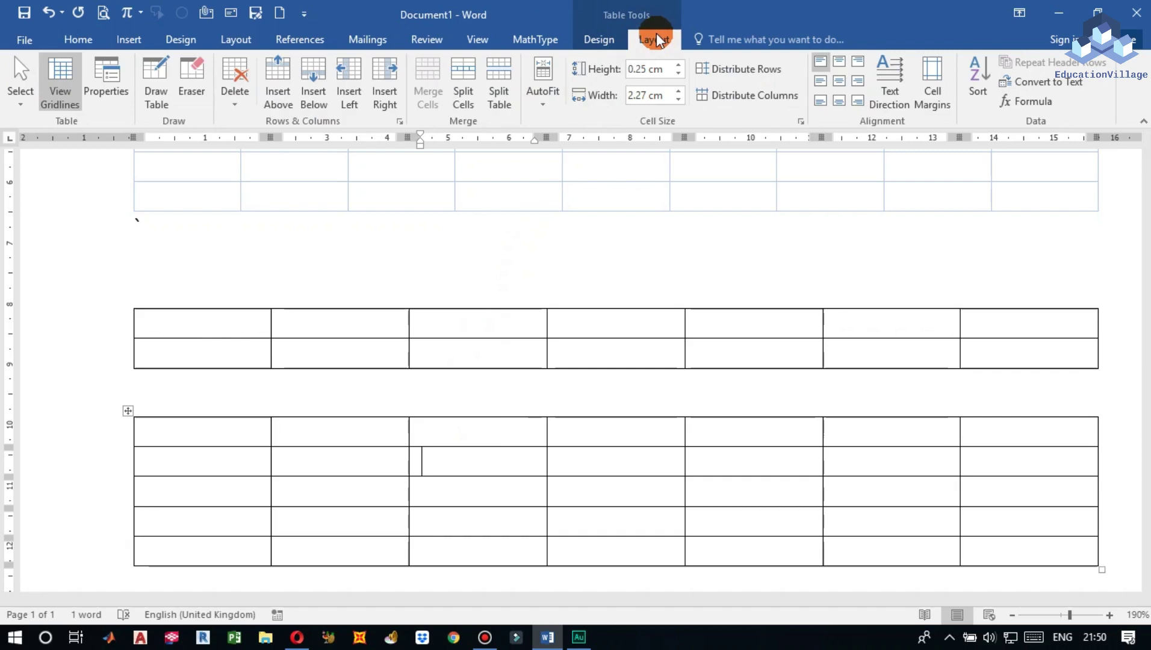
pyautogui.click(678, 65)
pyautogui.click(679, 65)
pyautogui.click(679, 65)
pyautogui.click(678, 65)
pyautogui.click(679, 65)
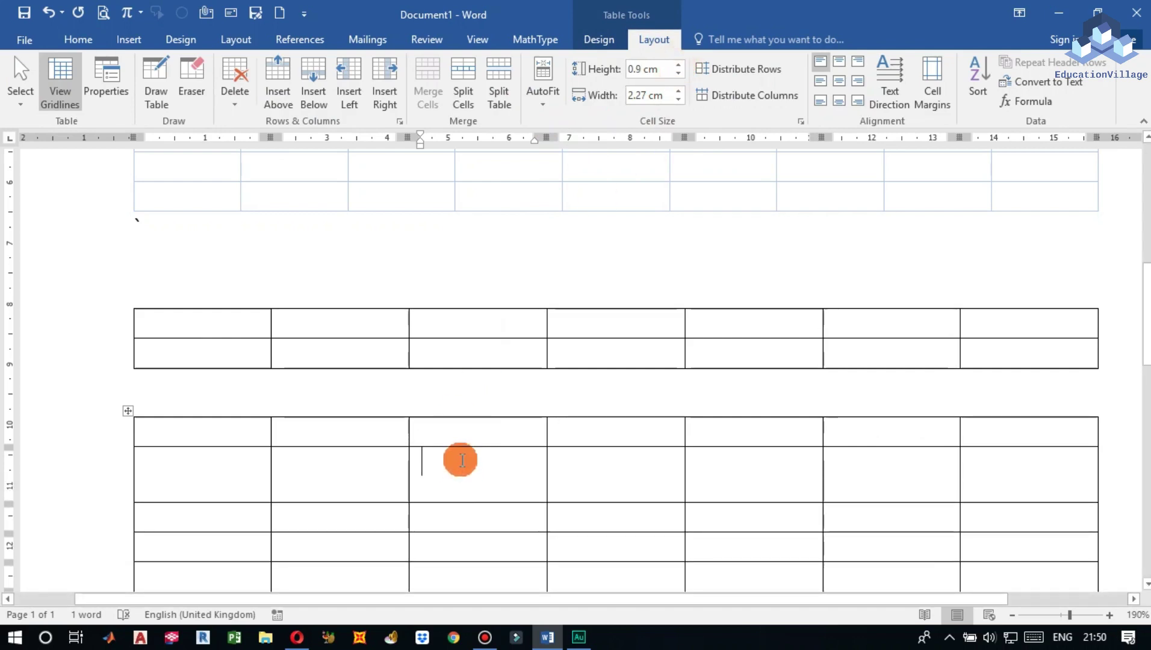
# Set the width of the lower table's third column to 2.9 cm.
pyautogui.click(679, 91)
pyautogui.click(679, 92)
pyautogui.click(678, 92)
pyautogui.click(679, 91)
pyautogui.click(679, 92)
pyautogui.click(679, 91)
pyautogui.click(679, 92)
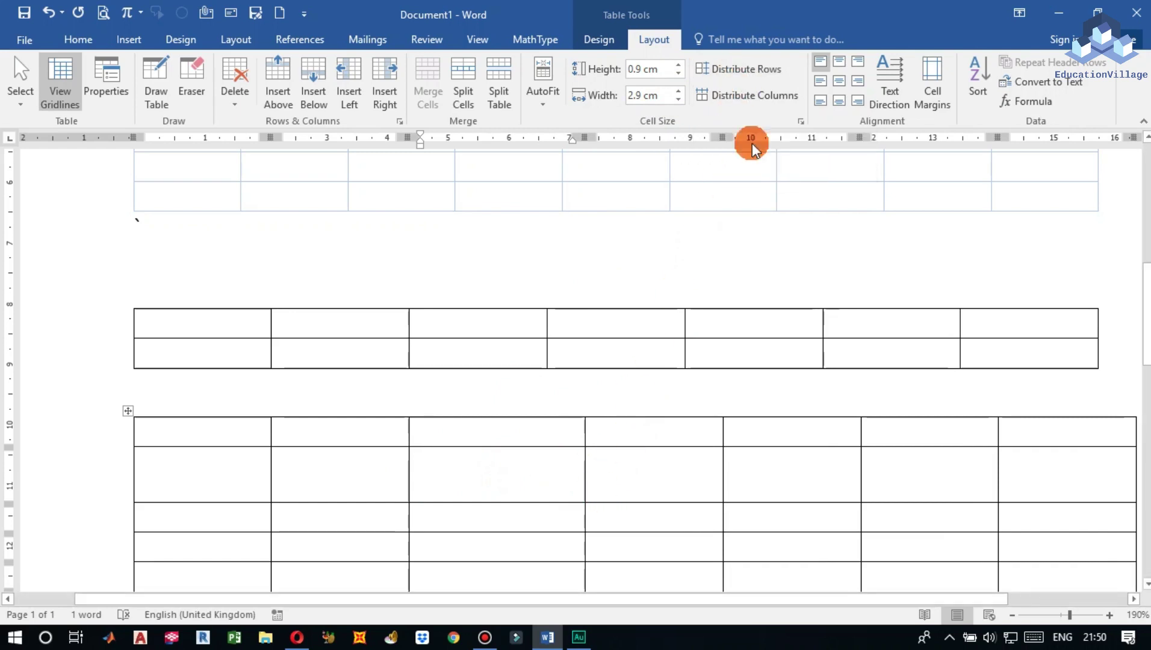
# Distribute the lower table's rows and columns evenly.
pyautogui.click(742, 68)
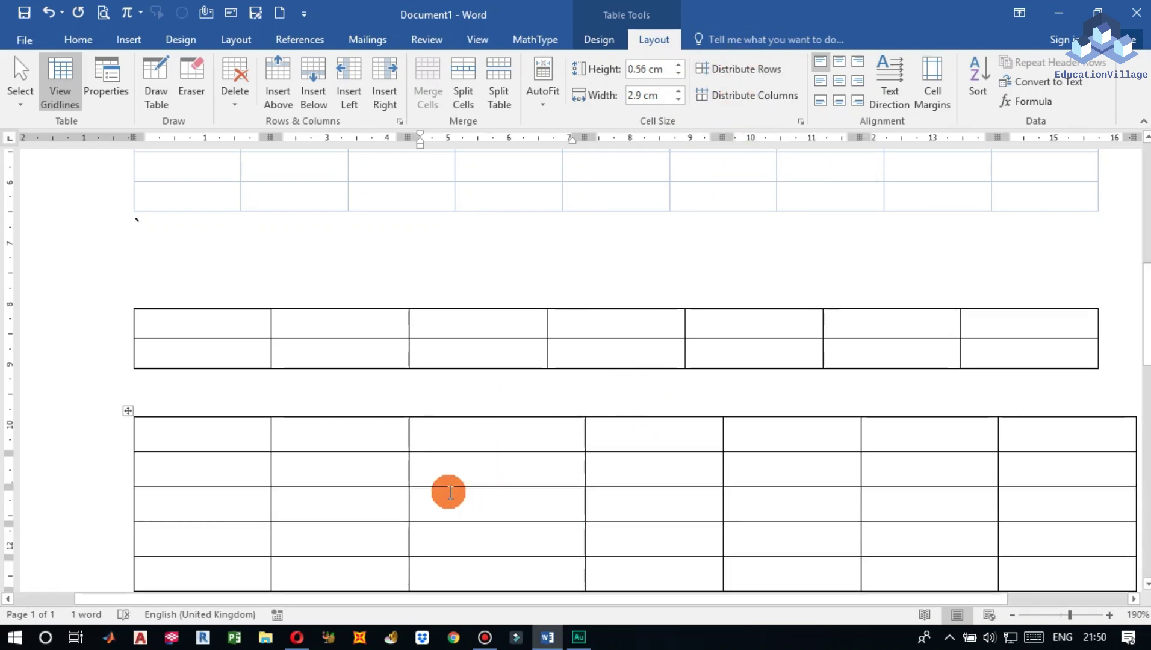
pyautogui.click(739, 97)
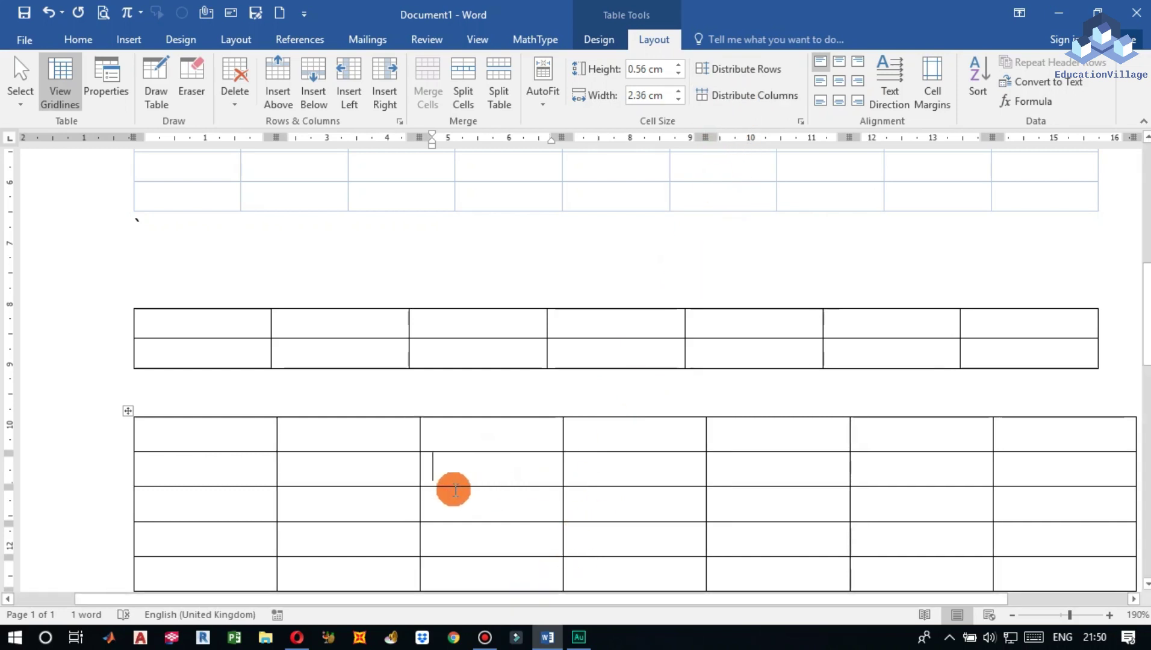
# Widen the lower table's third column to about 4 cm and distribute the columns evenly again.
pyautogui.moveTo(554, 138); pyautogui.dragTo(663, 136)
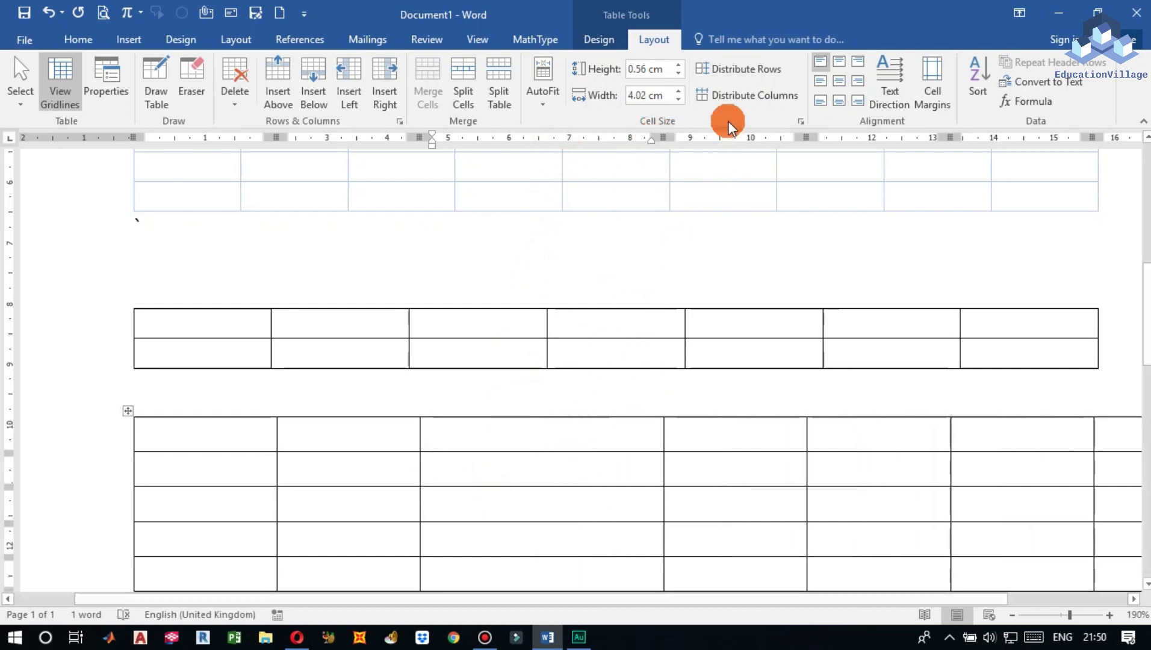
pyautogui.click(752, 96)
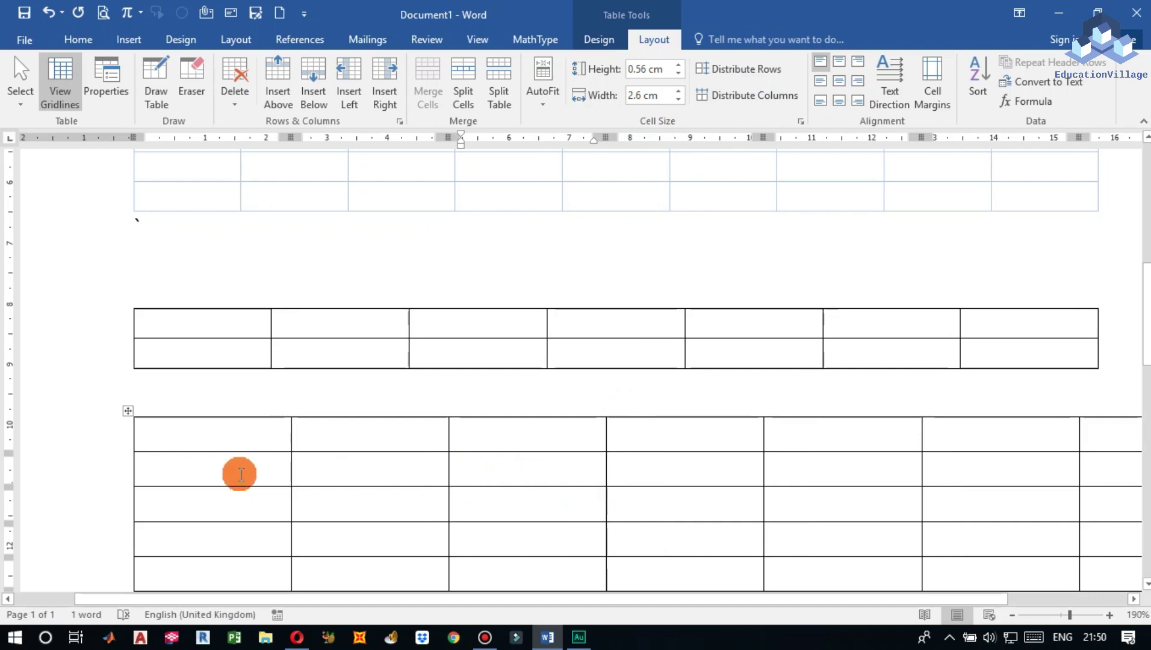
pyautogui.click(278, 470)
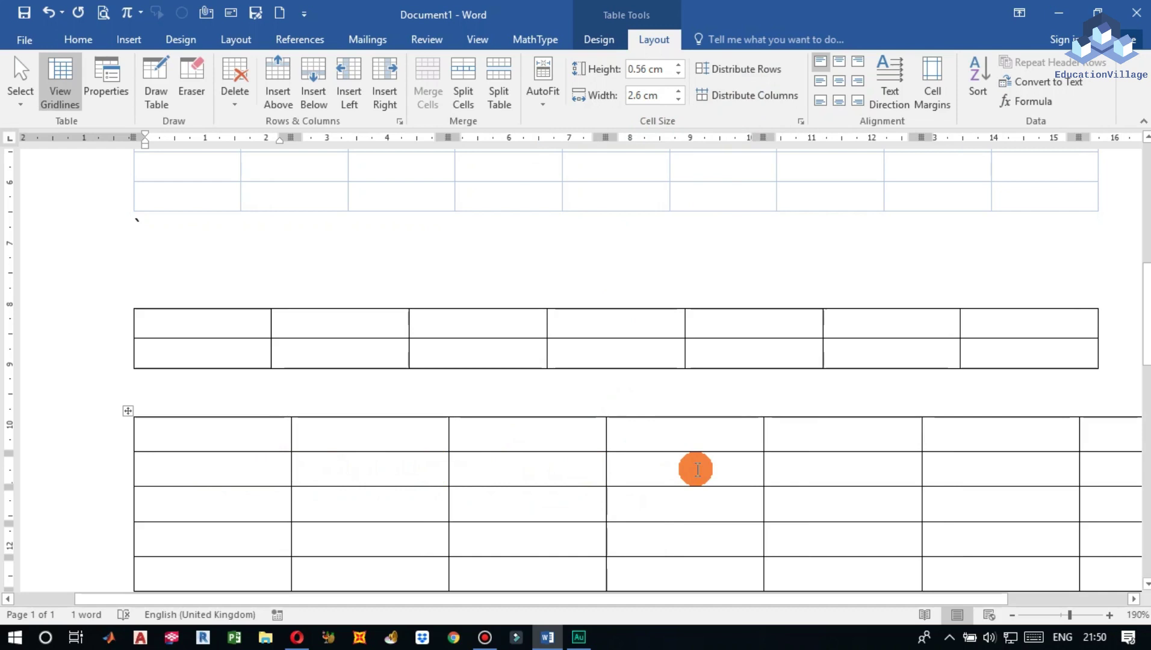
# Set the second row's height to 1.1 cm in the lower table and distribute its rows evenly.
pyautogui.click(552, 472)
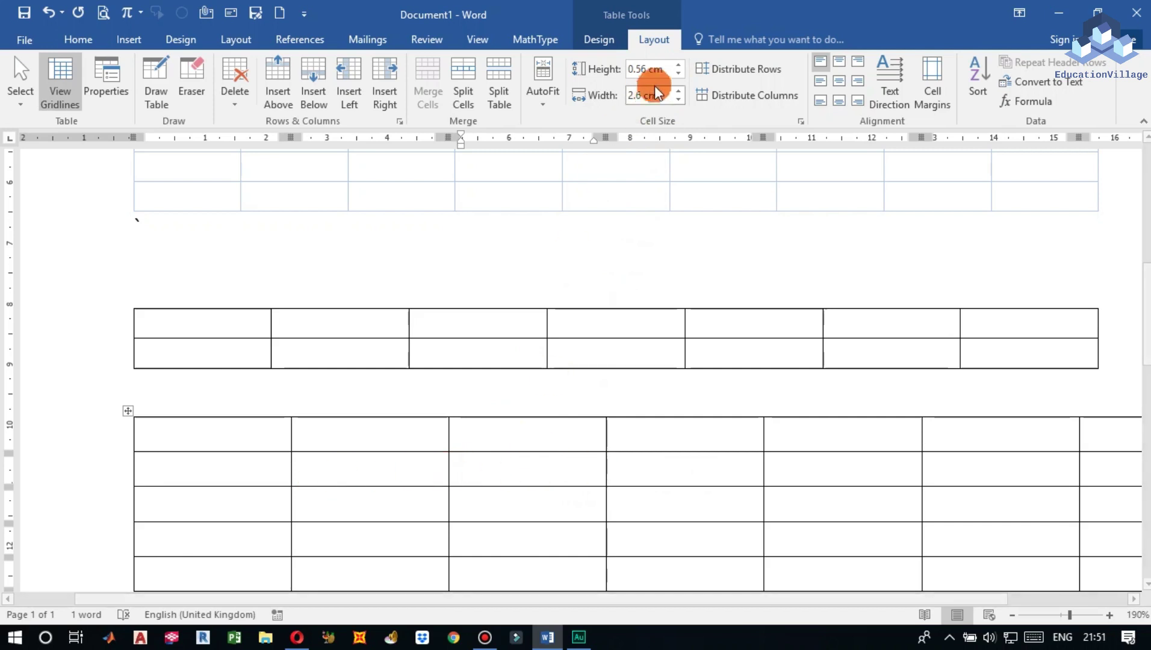
pyautogui.click(681, 65)
pyautogui.click(682, 65)
pyautogui.click(681, 65)
pyautogui.click(681, 65)
pyautogui.click(681, 65)
pyautogui.click(681, 65)
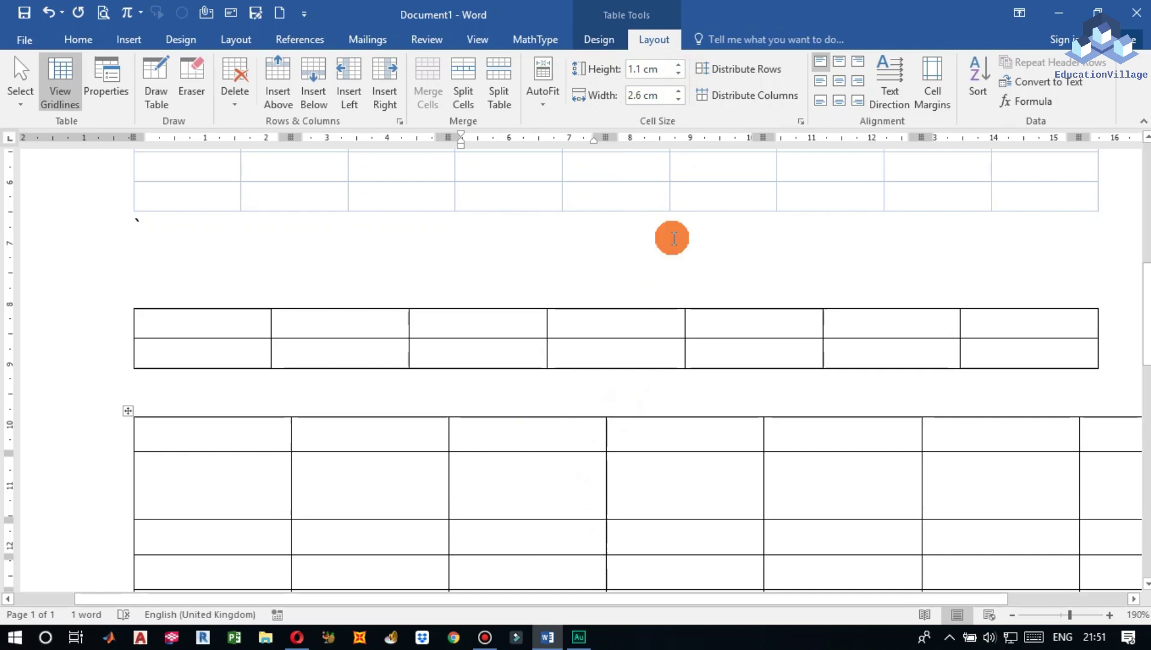
pyautogui.click(724, 71)
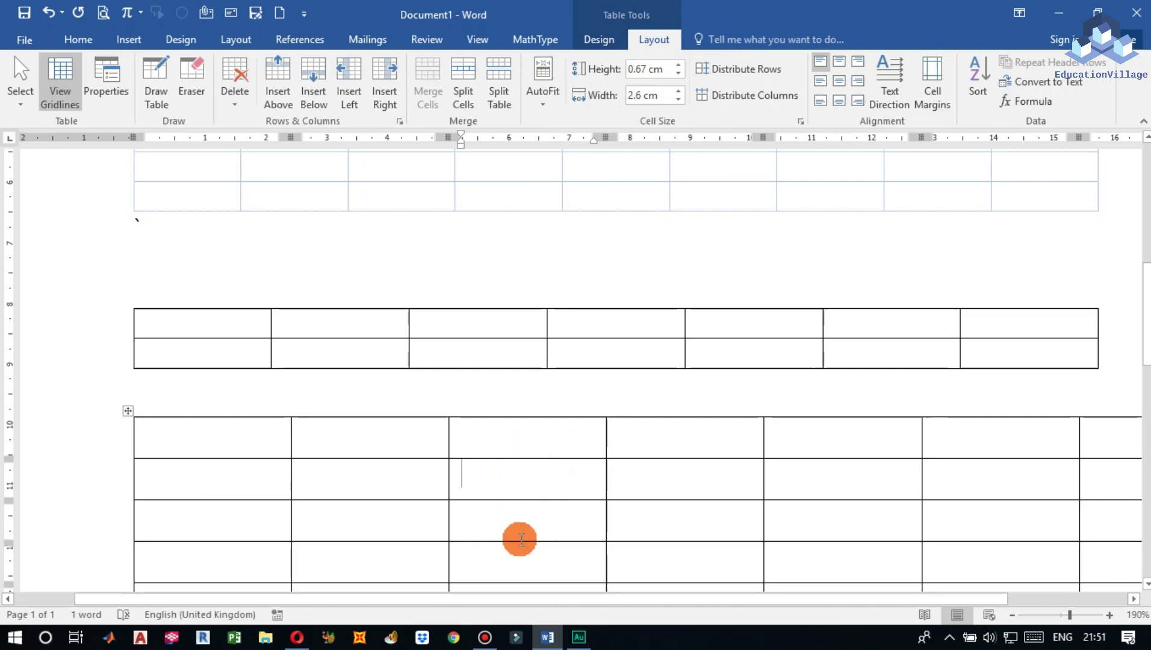
# Set the third column's width to 3 cm in the lower table.
pyautogui.keyDown('ctrl'); pyautogui.scroll(10, 519, 542); pyautogui.keyUp('ctrl')
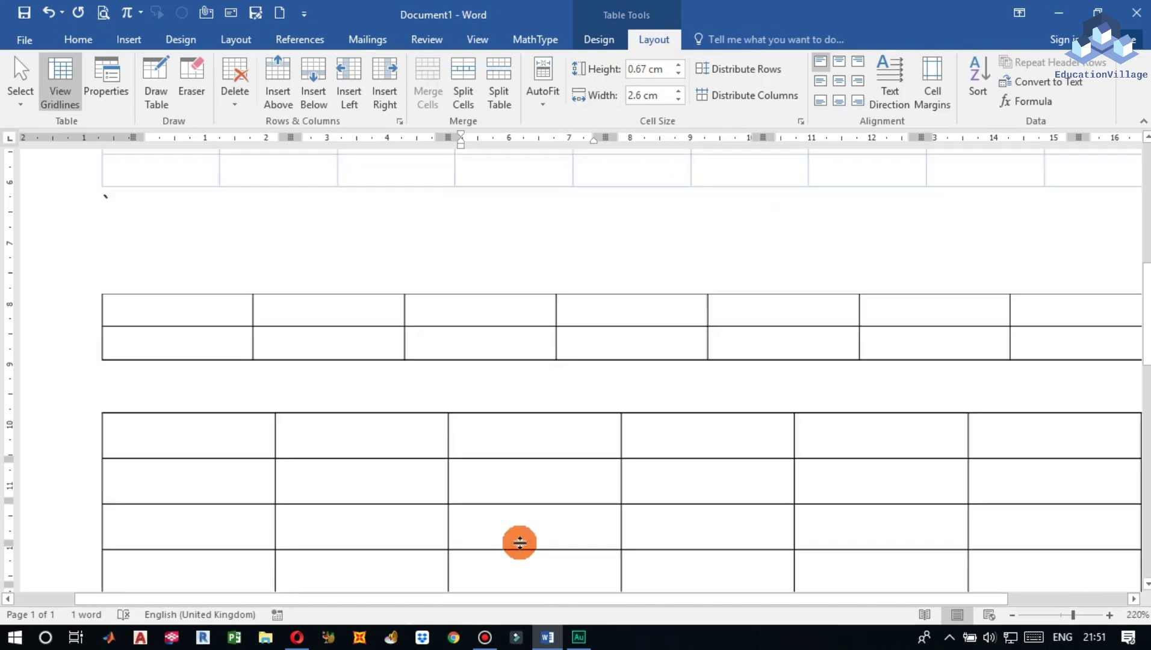
pyautogui.scroll(8, 523, 502)
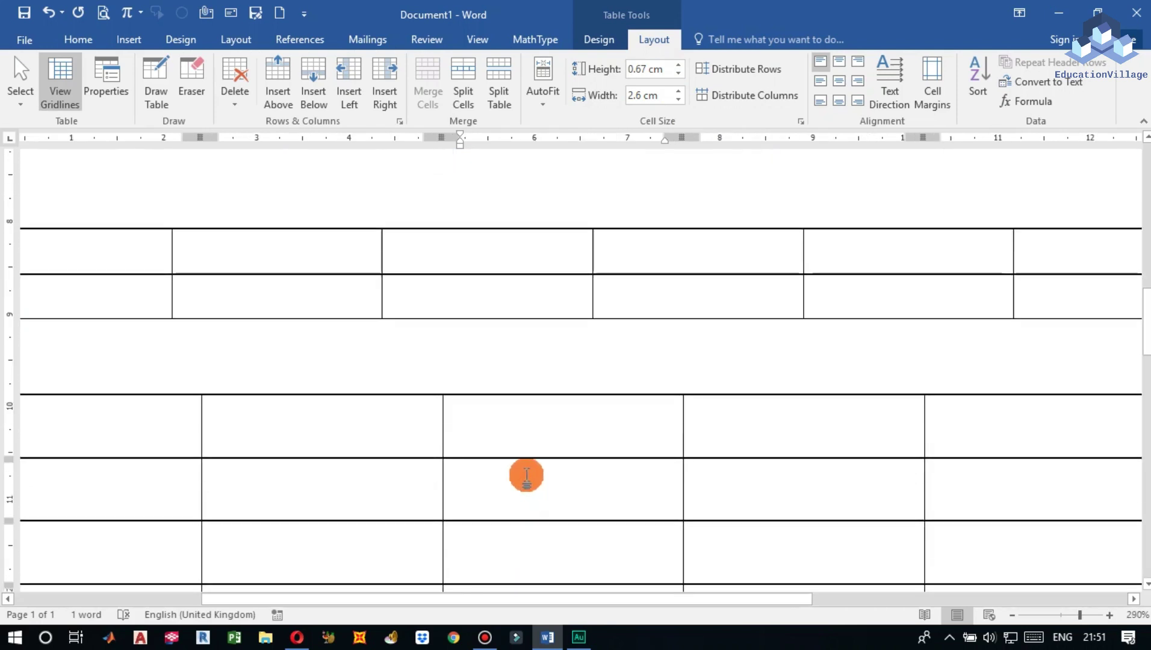
pyautogui.click(678, 92)
pyautogui.click(679, 92)
pyautogui.click(678, 91)
pyautogui.click(678, 91)
# Set the second row's height to 1.3 cm in the lower table.
pyautogui.click(679, 64)
pyautogui.click(679, 64)
pyautogui.click(679, 64)
pyautogui.click(679, 64)
pyautogui.click(679, 64)
pyautogui.click(679, 65)
pyautogui.click(679, 64)
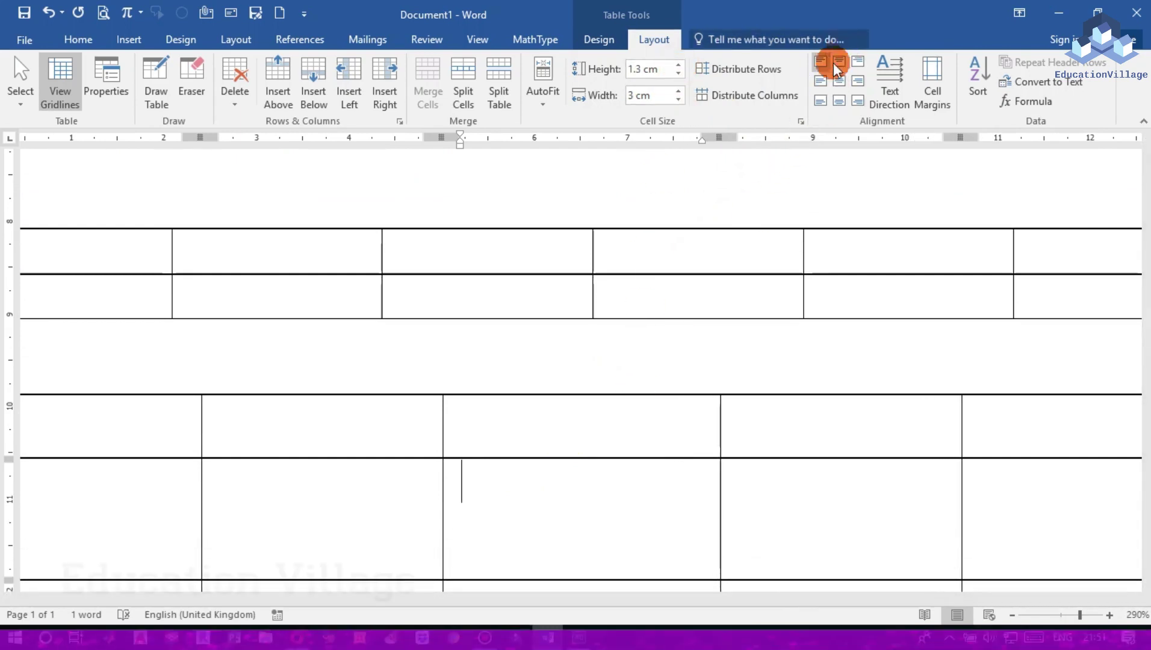
# Enter "hello" in the enlarged cell and align it in turn to top center, top right and center left.
pyautogui.click(505, 476)
pyautogui.write('hello')
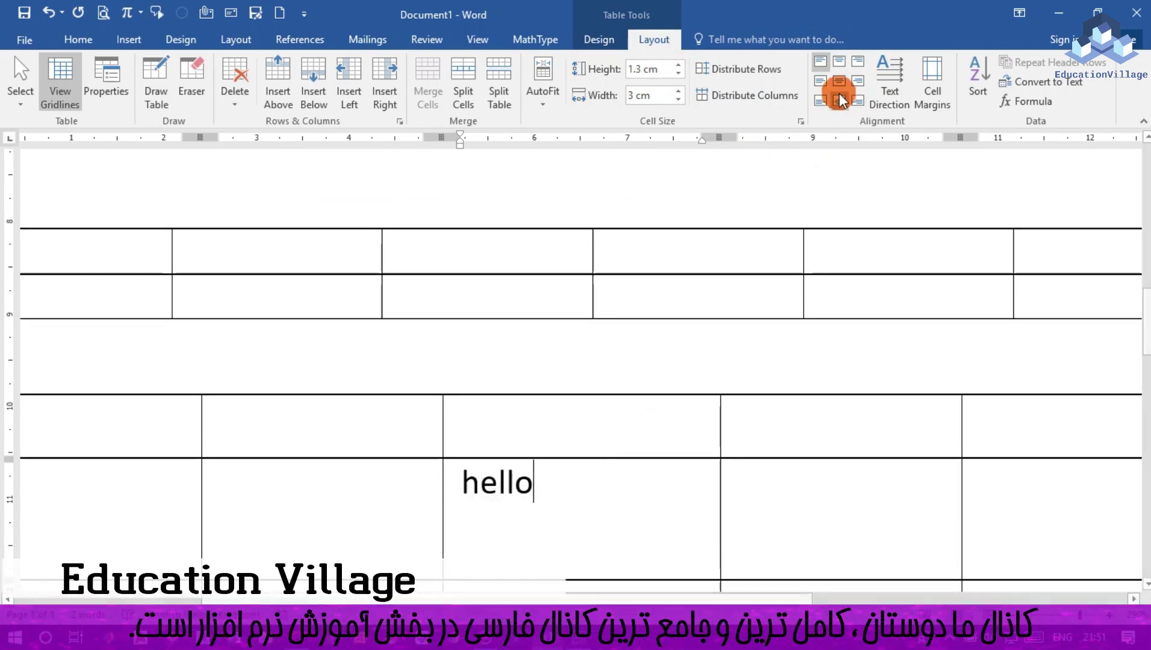
pyautogui.click(839, 62)
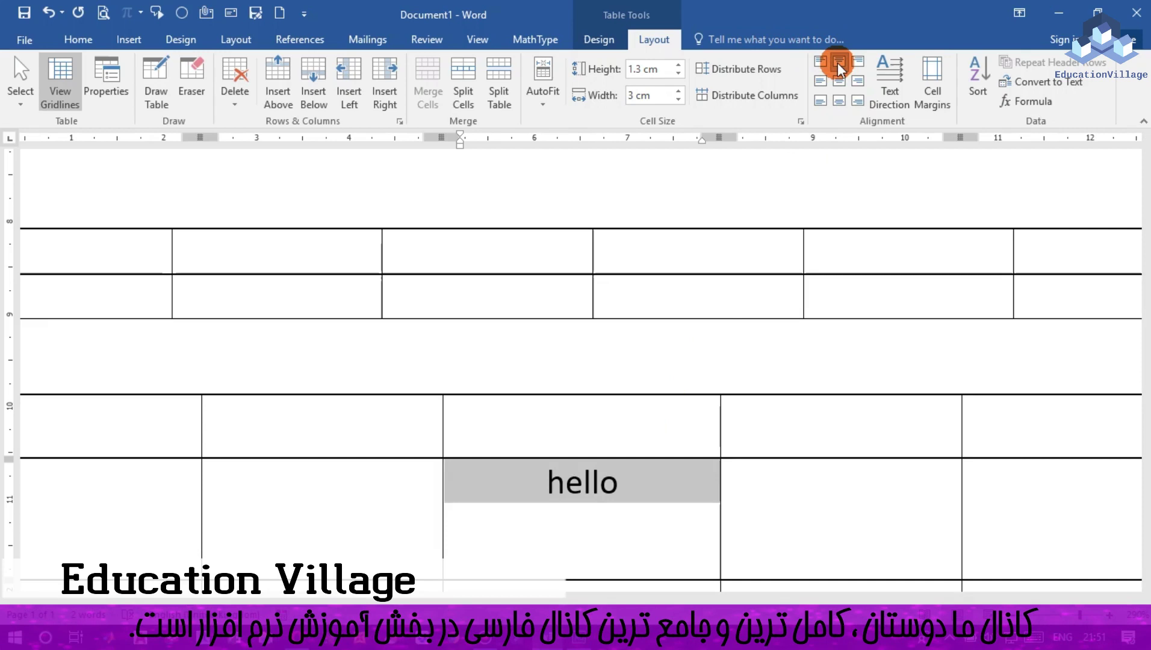
pyautogui.click(855, 63)
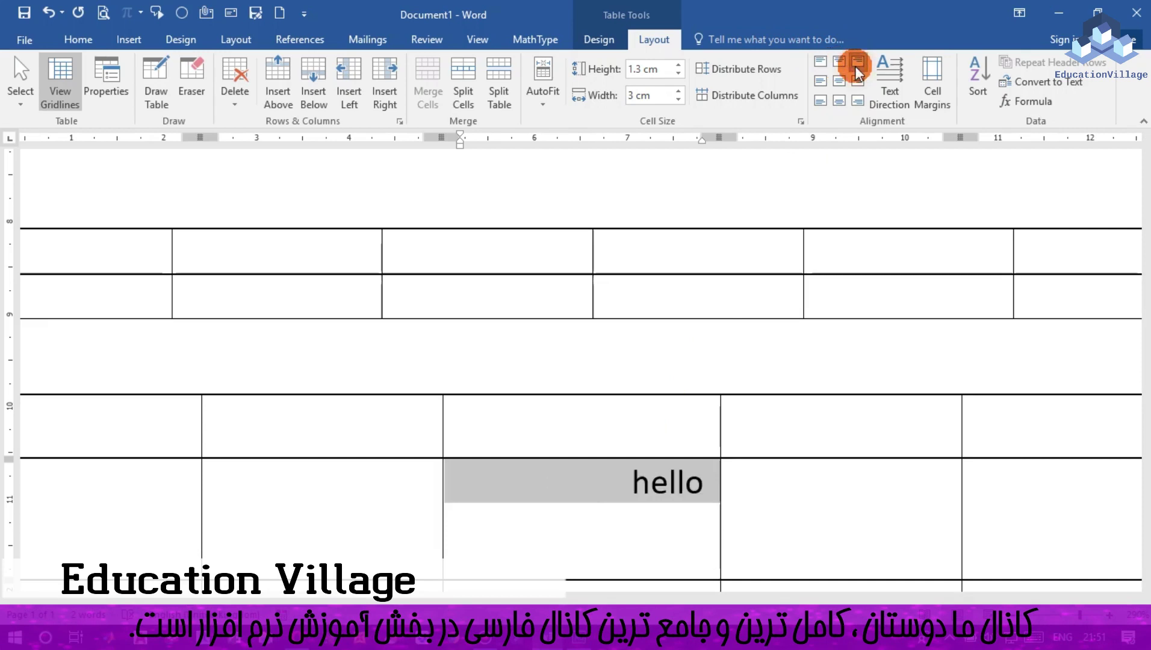
pyautogui.click(820, 81)
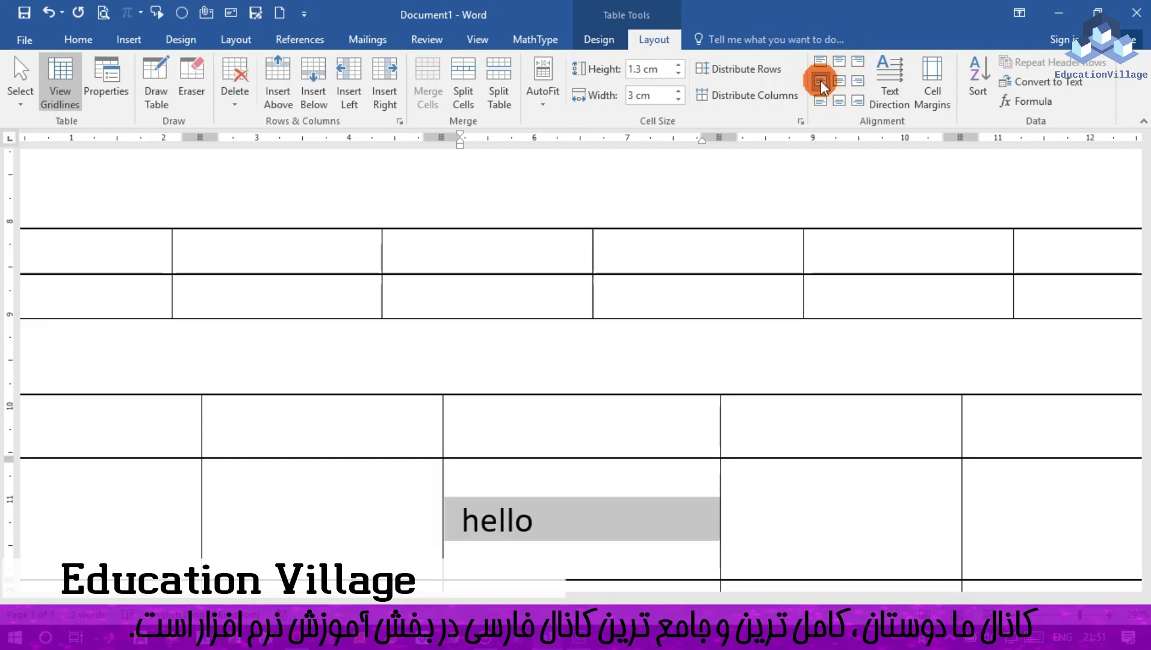
# Align "hello" in turn to center, center right, bottom right, bottom center, center again and center left.
pyautogui.click(838, 81)
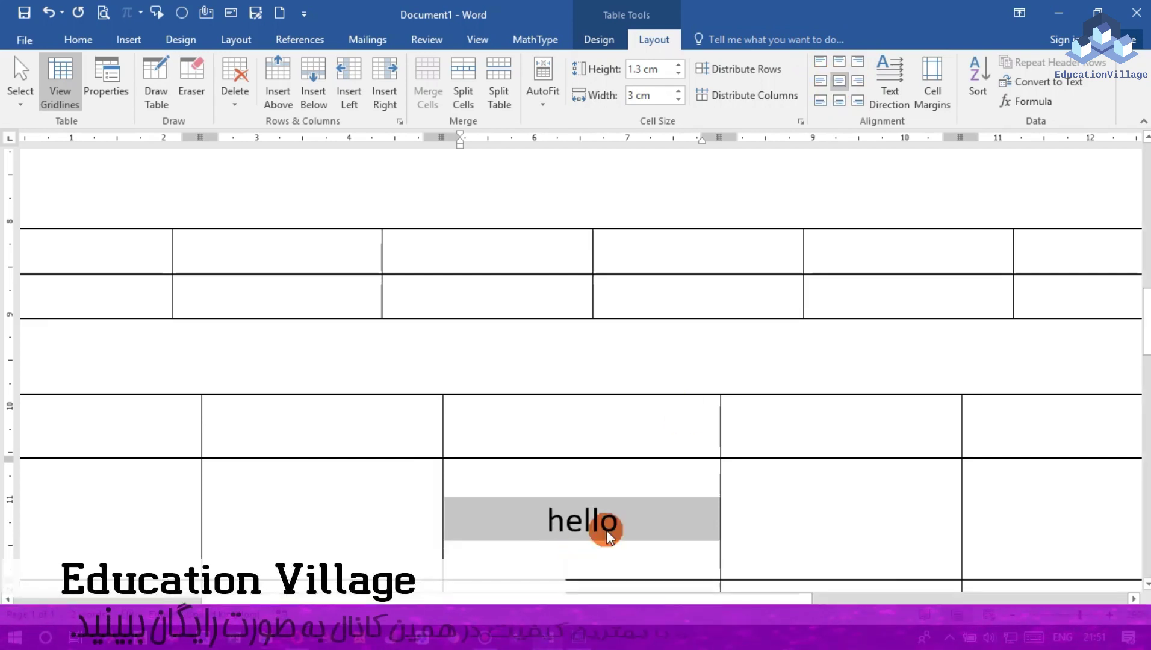
pyautogui.click(855, 83)
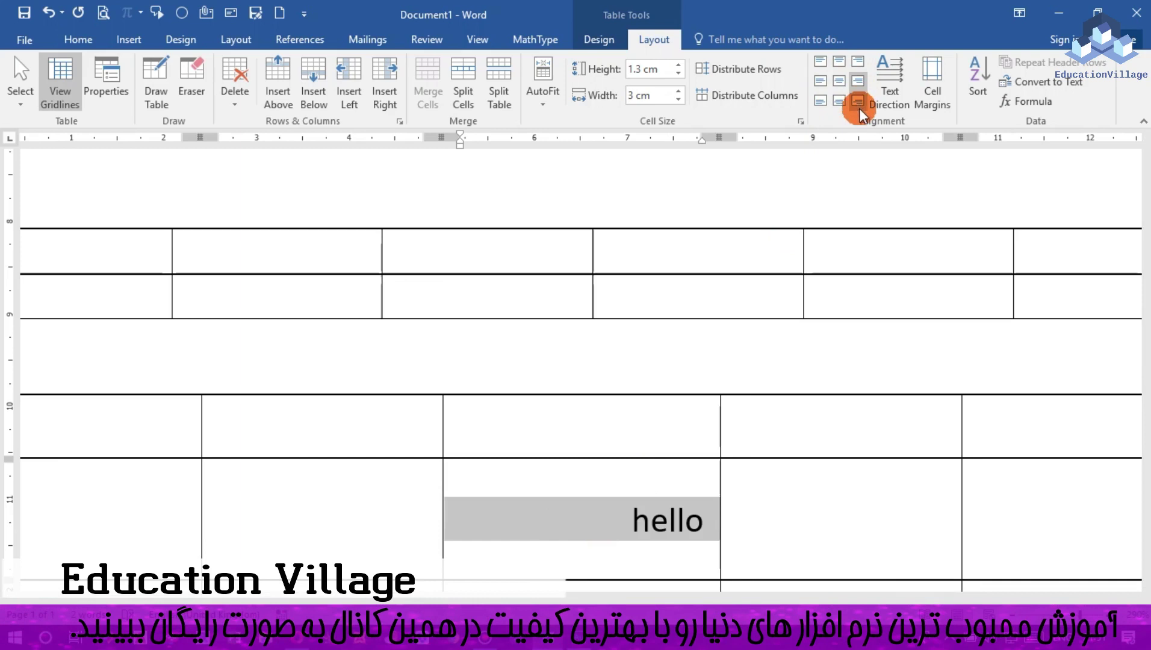
pyautogui.click(859, 103)
pyautogui.click(838, 103)
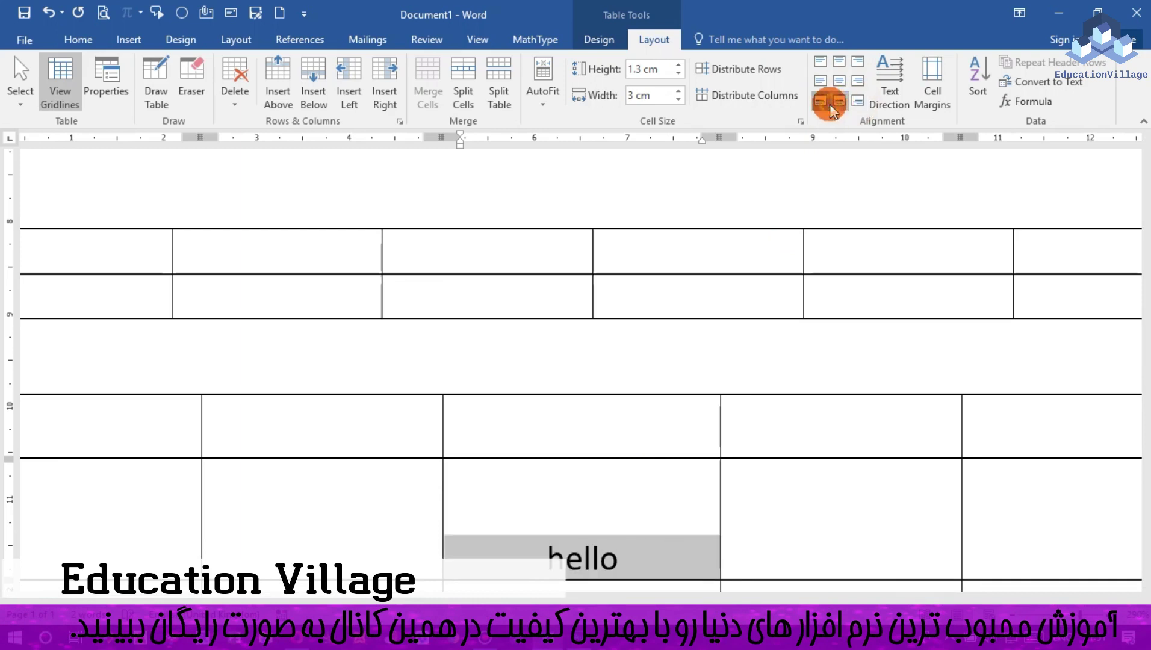
pyautogui.click(829, 102)
pyautogui.click(840, 84)
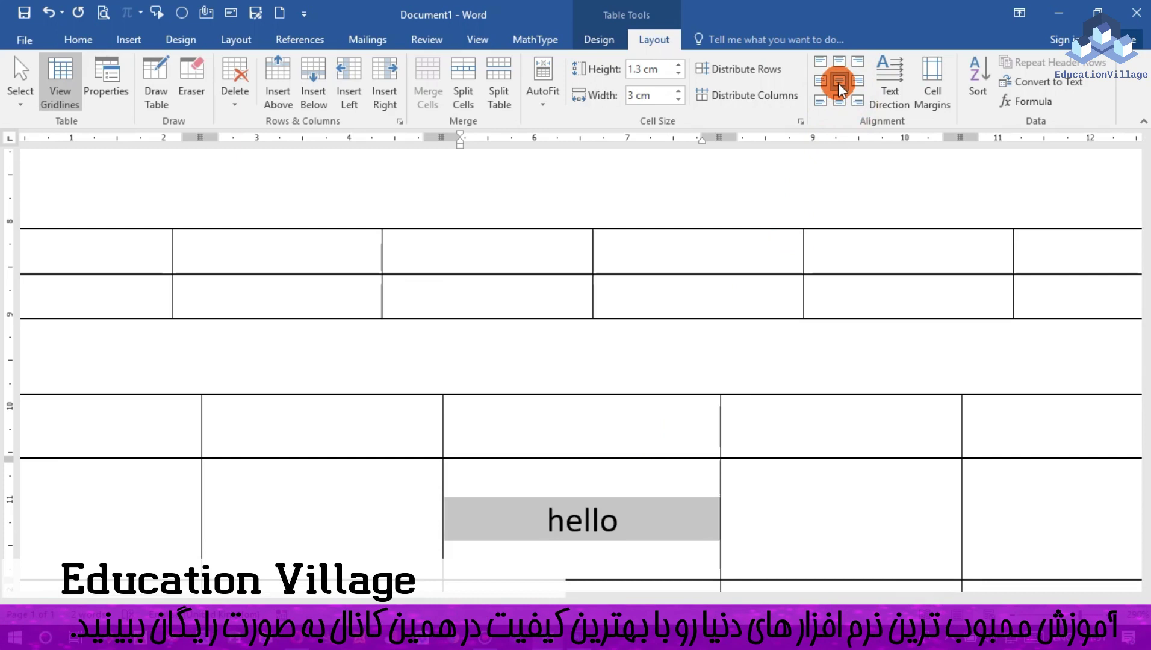
pyautogui.click(822, 85)
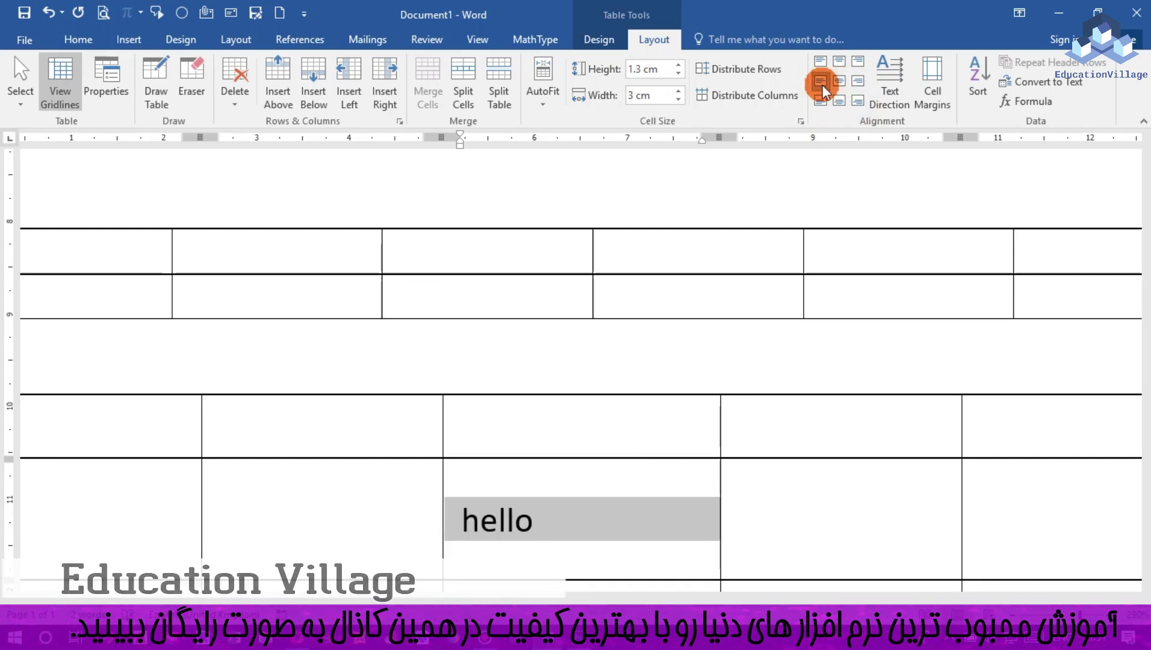
# Cycle the text direction of the "hello" cell through its rotations and return it to horizontal.
pyautogui.click(890, 89)
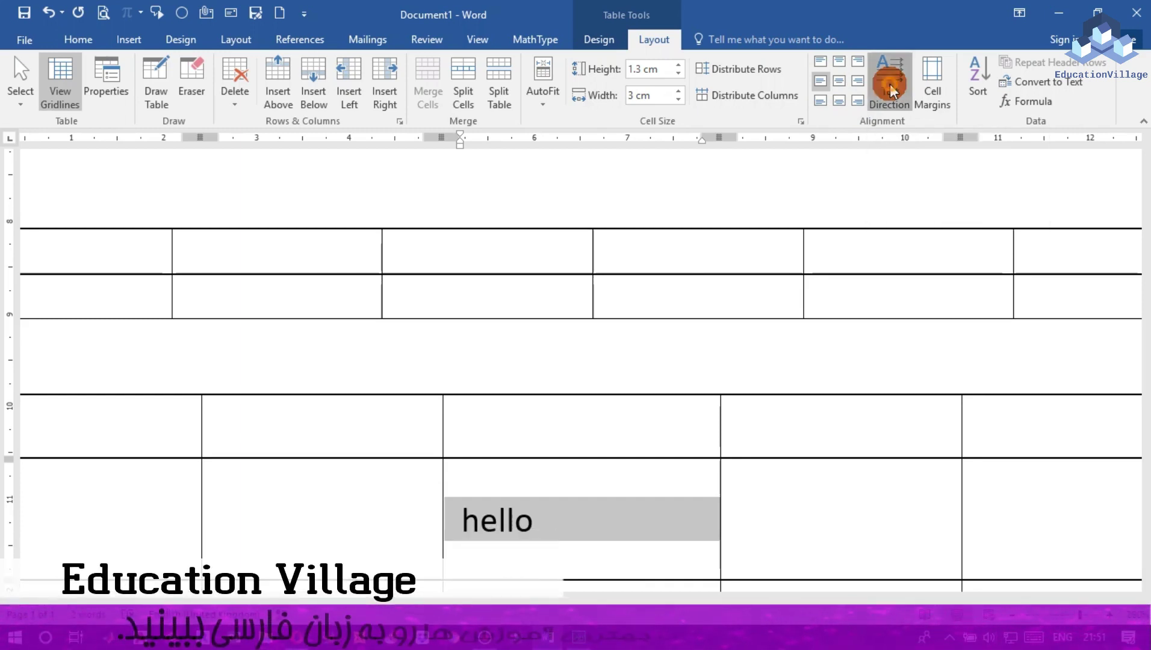
pyautogui.click(890, 89)
pyautogui.click(889, 89)
pyautogui.scroll(-5, 712, 368)
pyautogui.scroll(-1, 712, 360)
pyautogui.scroll(4, 712, 360)
pyautogui.click(888, 85)
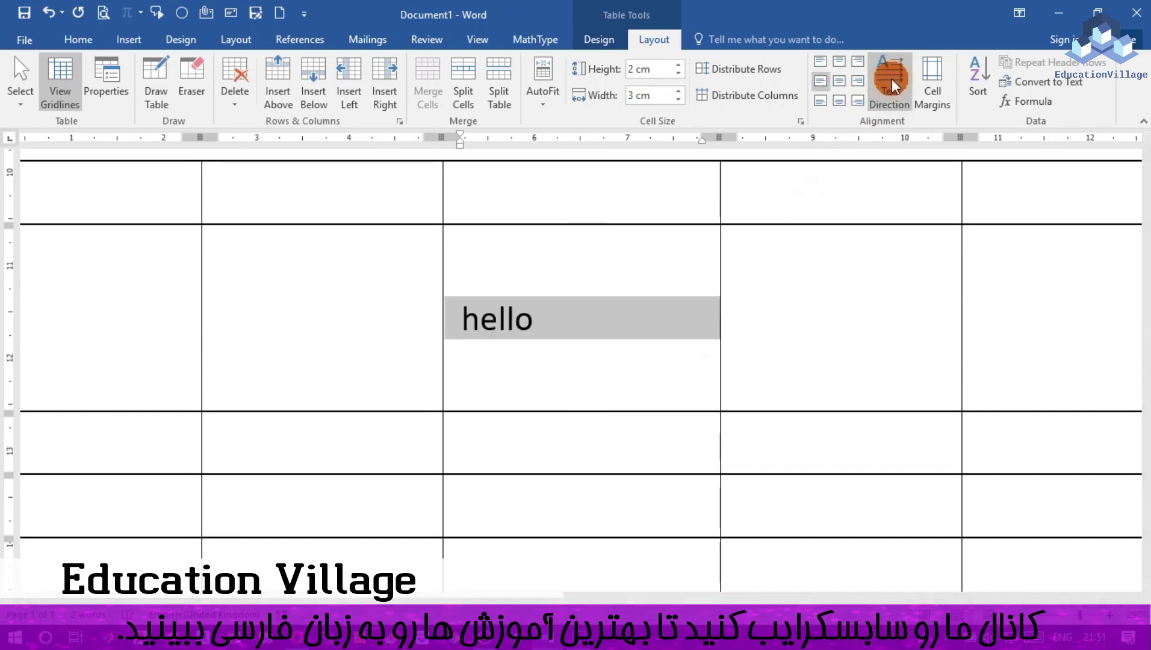
pyautogui.click(891, 80)
pyautogui.click(892, 81)
pyautogui.click(894, 83)
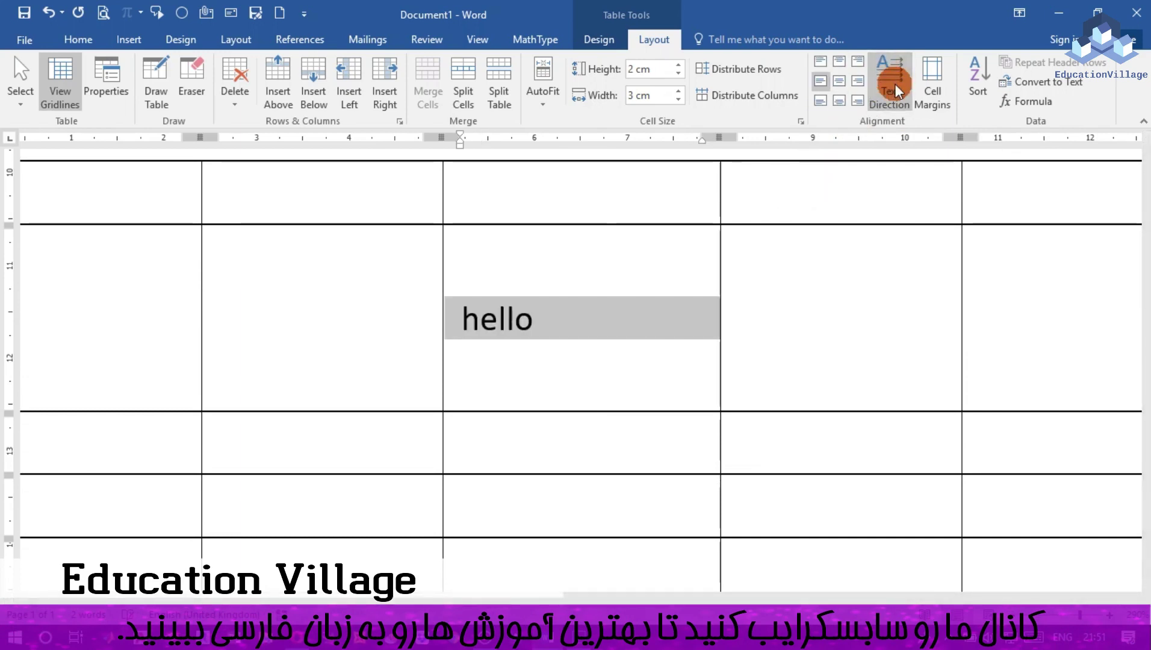
# Set the lower table's default left cell margin to 0.45 cm, then recheck the margin options without further changes.
pyautogui.click(938, 93)
pyautogui.moveTo(239, 184); pyautogui.dragTo(188, 179)
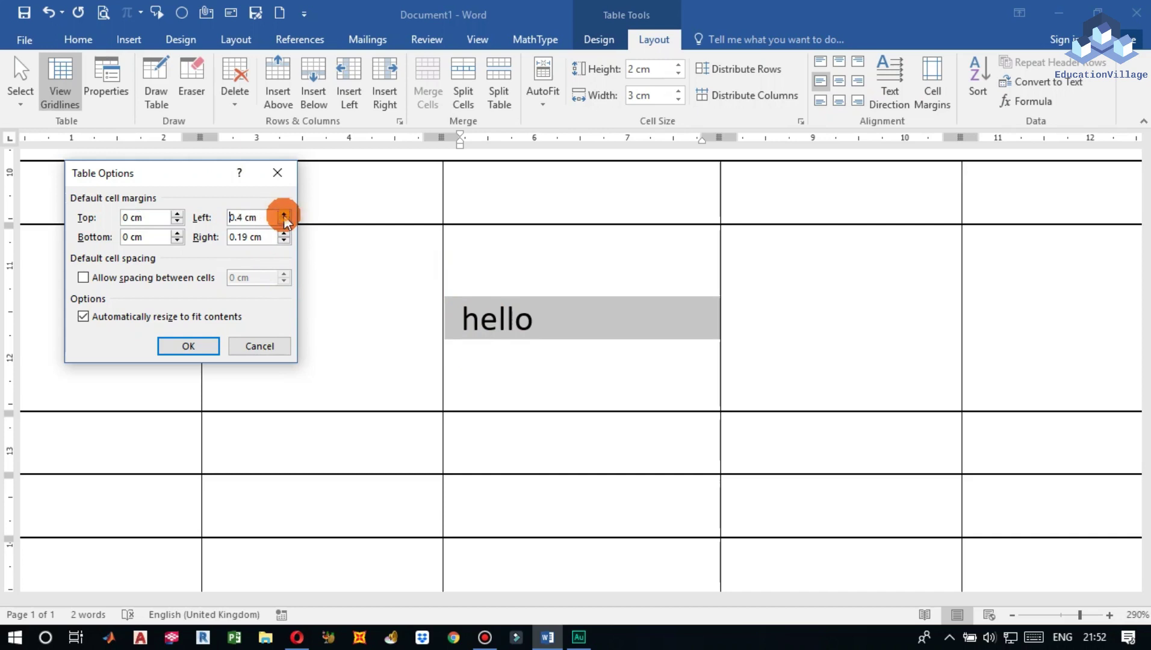
pyautogui.click(182, 344)
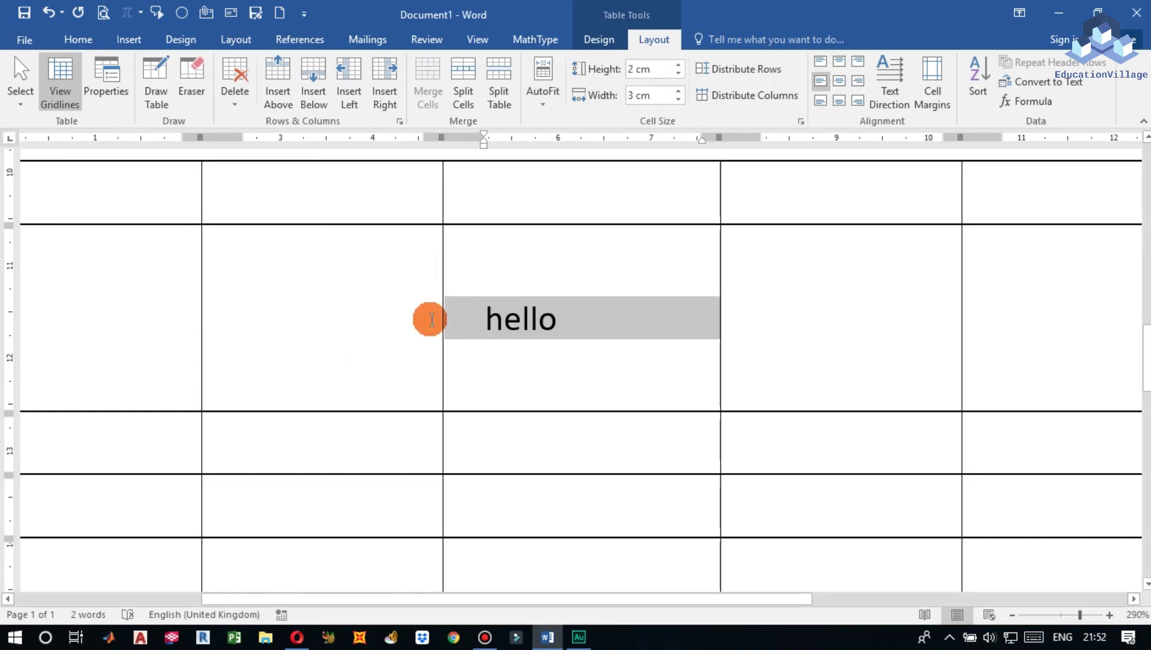
pyautogui.click(930, 90)
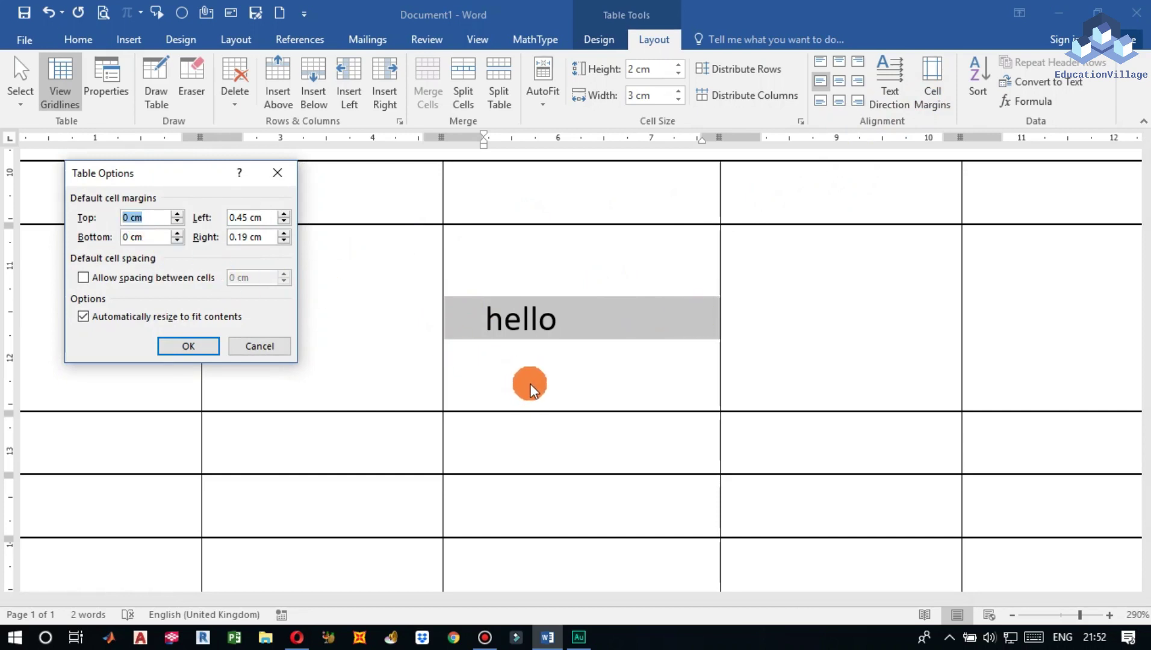
pyautogui.click(259, 346)
# Align "hello" to top center and increase the lower table's default top cell margin.
pyautogui.click(540, 319)
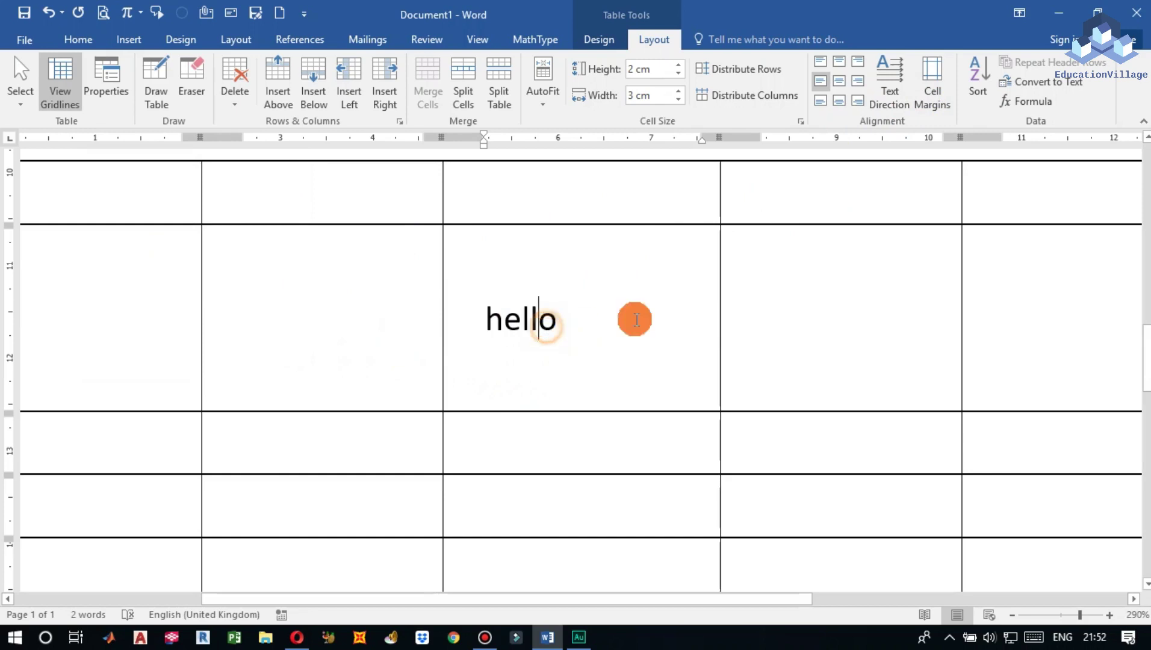
pyautogui.click(837, 62)
pyautogui.click(554, 241)
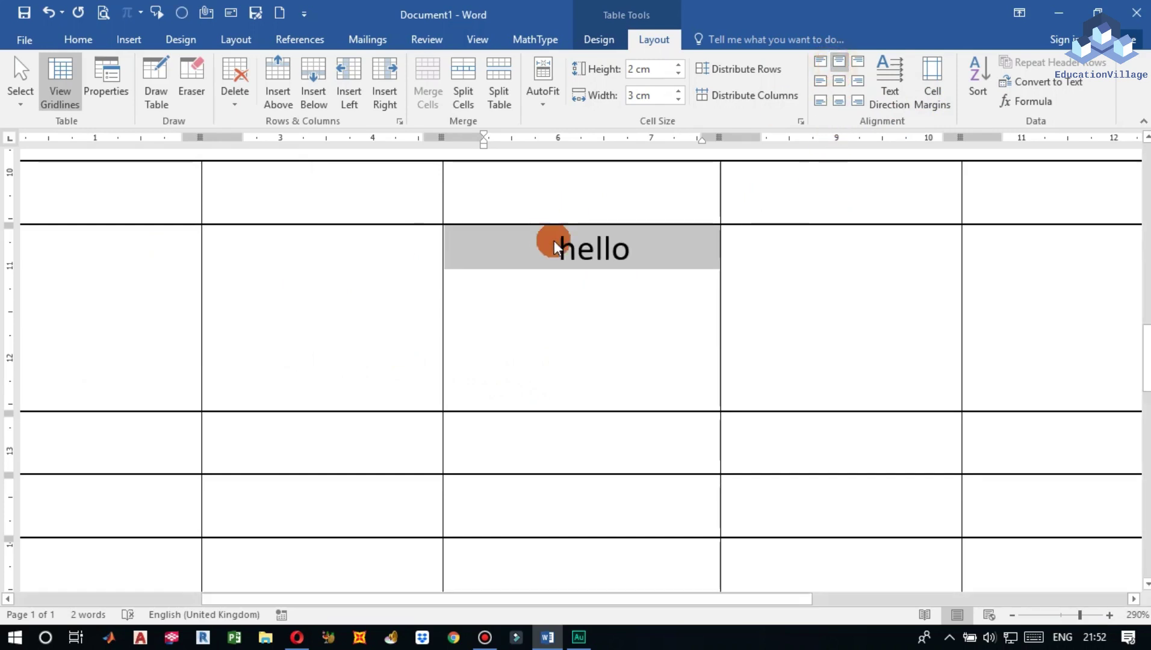
pyautogui.click(930, 90)
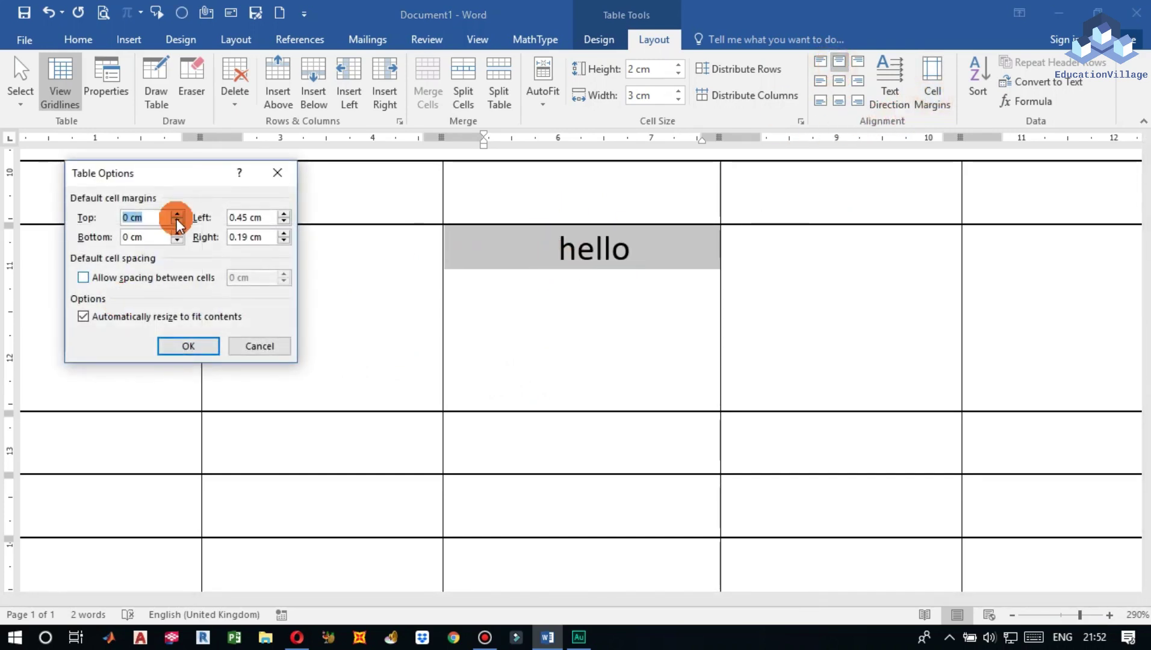
pyautogui.click(178, 214)
pyautogui.click(181, 346)
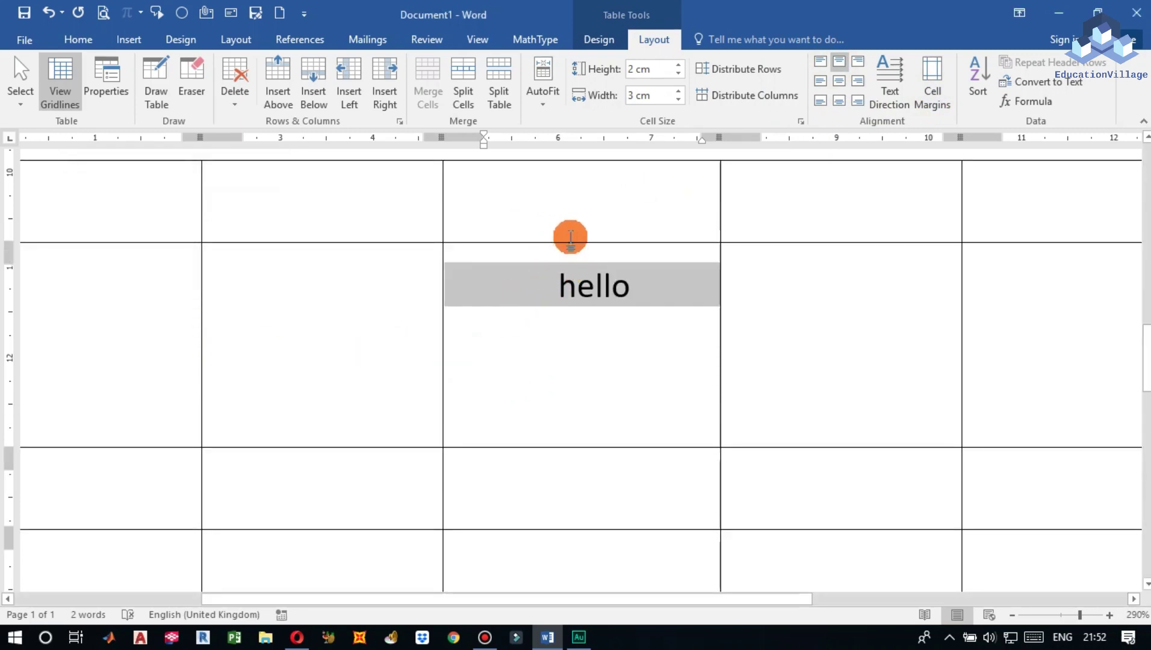
pyautogui.click(542, 296)
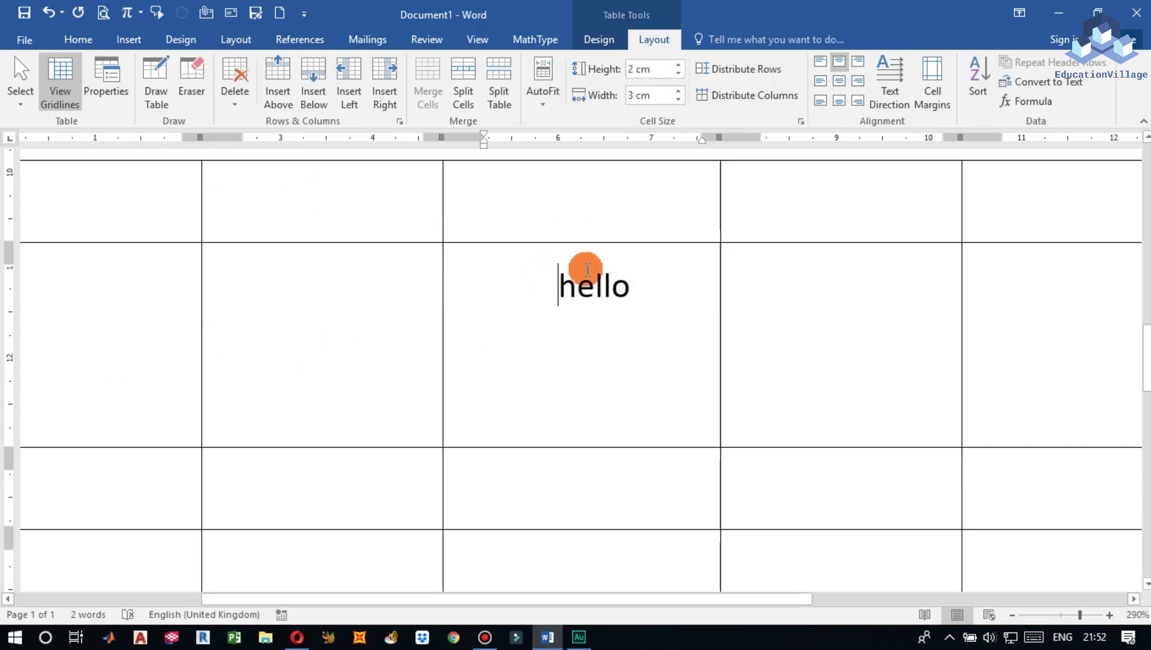
# Enter "This", "Is", "A" and "book" in the first four cells of the lower table's second-to-last row.
pyautogui.keyDown('ctrl'); pyautogui.scroll(-2, 763, 324); pyautogui.keyUp('ctrl')
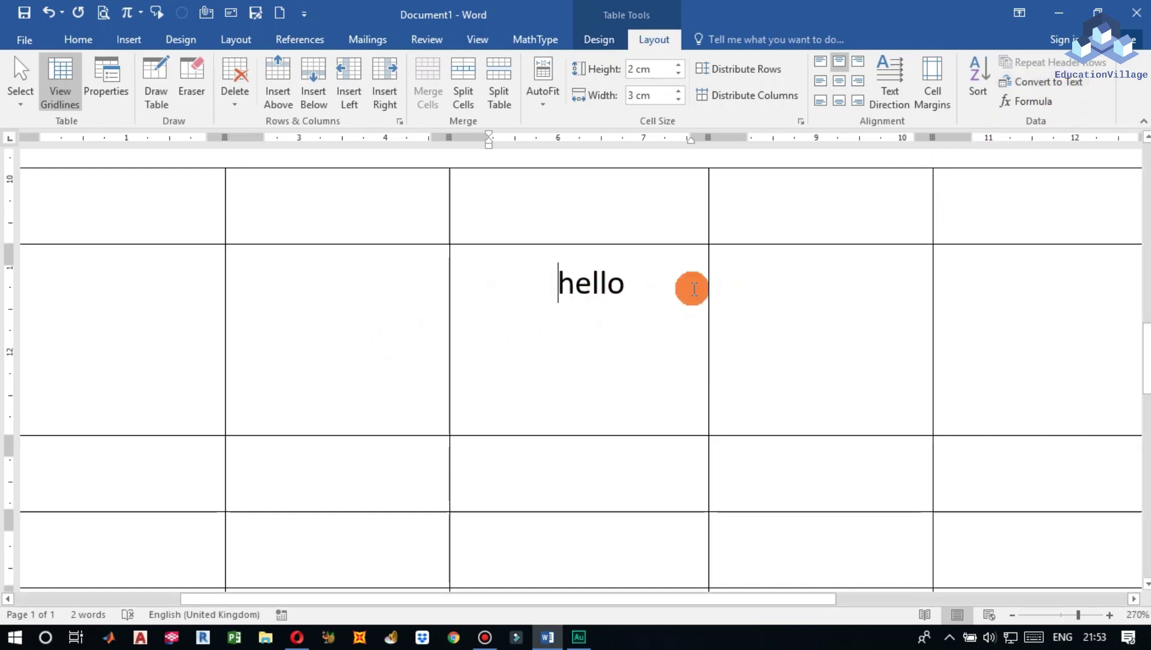
pyautogui.scroll(-4, 488, 336)
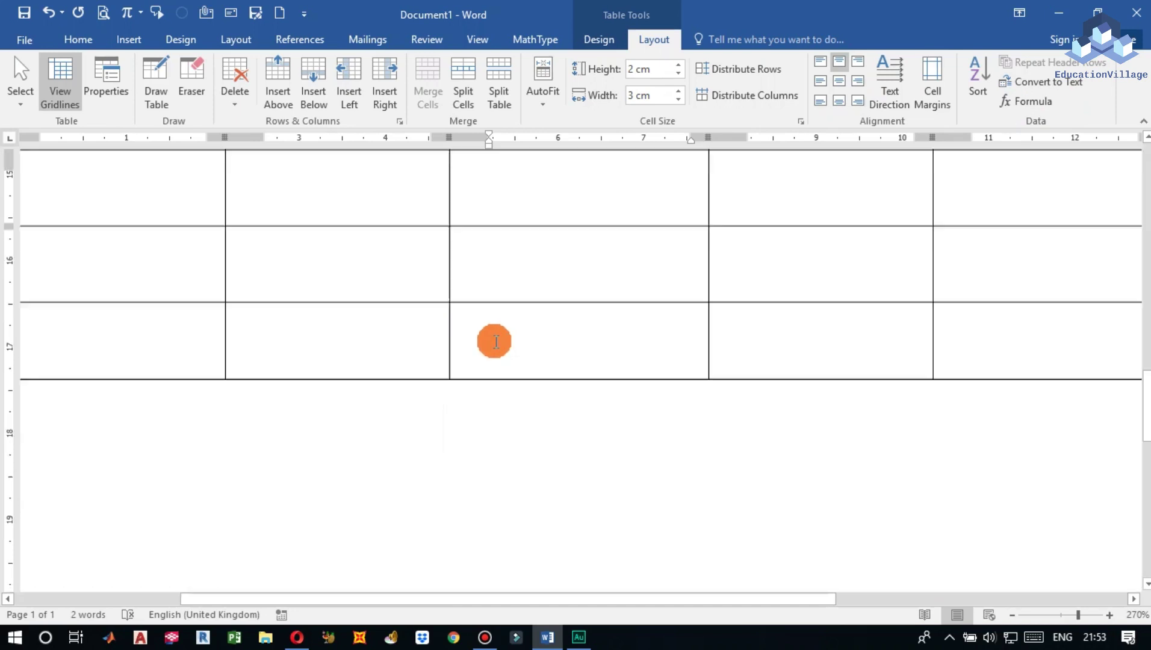
pyautogui.click(103, 331)
pyautogui.write('this')
pyautogui.press('Tab')
pyautogui.write('is')
pyautogui.press('Tab')
pyautogui.write('a')
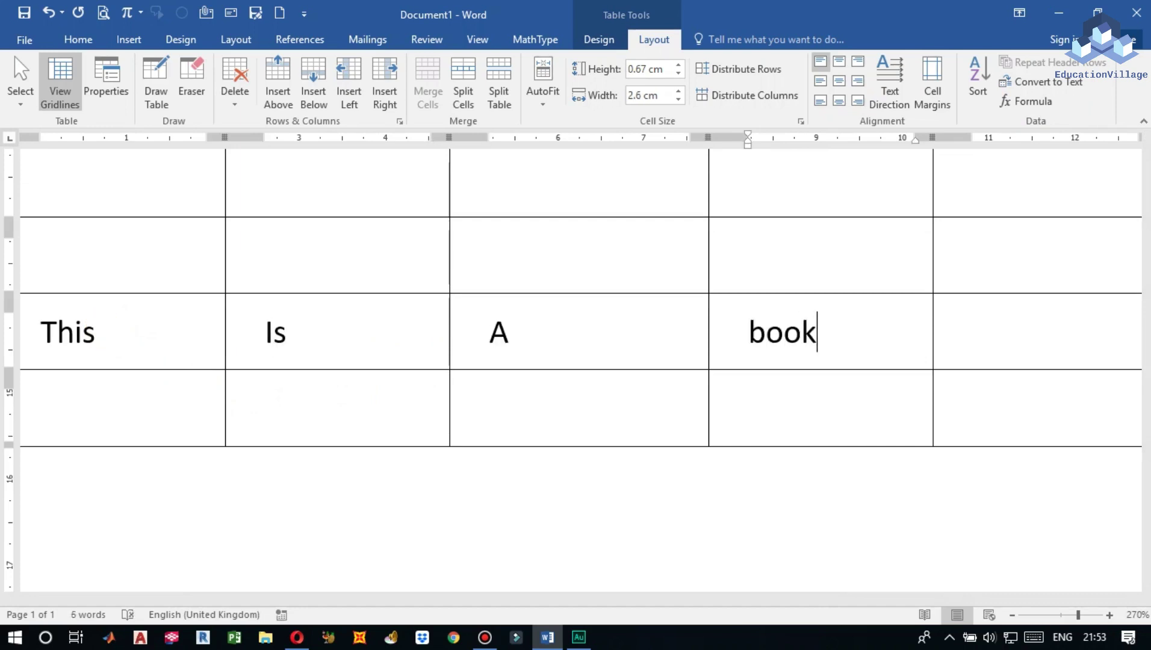
# Convert the lower table to text separated with tabs and check the converted content.
pyautogui.moveTo(819, 349); pyautogui.dragTo(71, 339)
pyautogui.click(1042, 84)
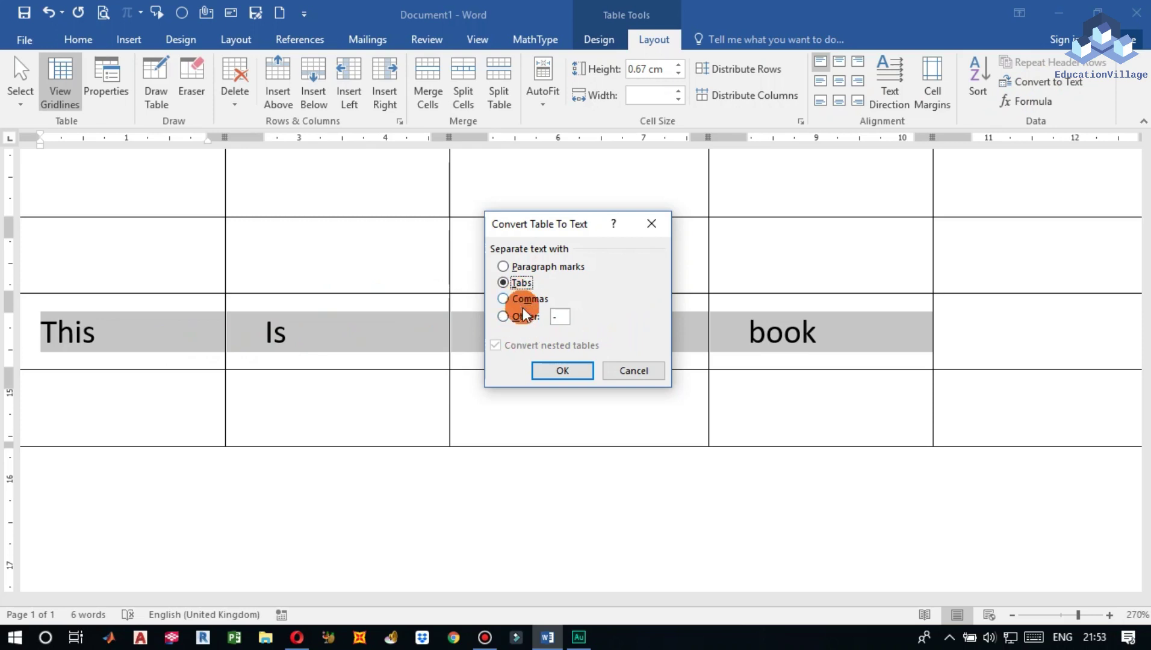
pyautogui.click(539, 367)
pyautogui.click(469, 458)
pyautogui.scroll(4, 360, 466)
pyautogui.scroll(-4, 429, 342)
pyautogui.scroll(2, 392, 336)
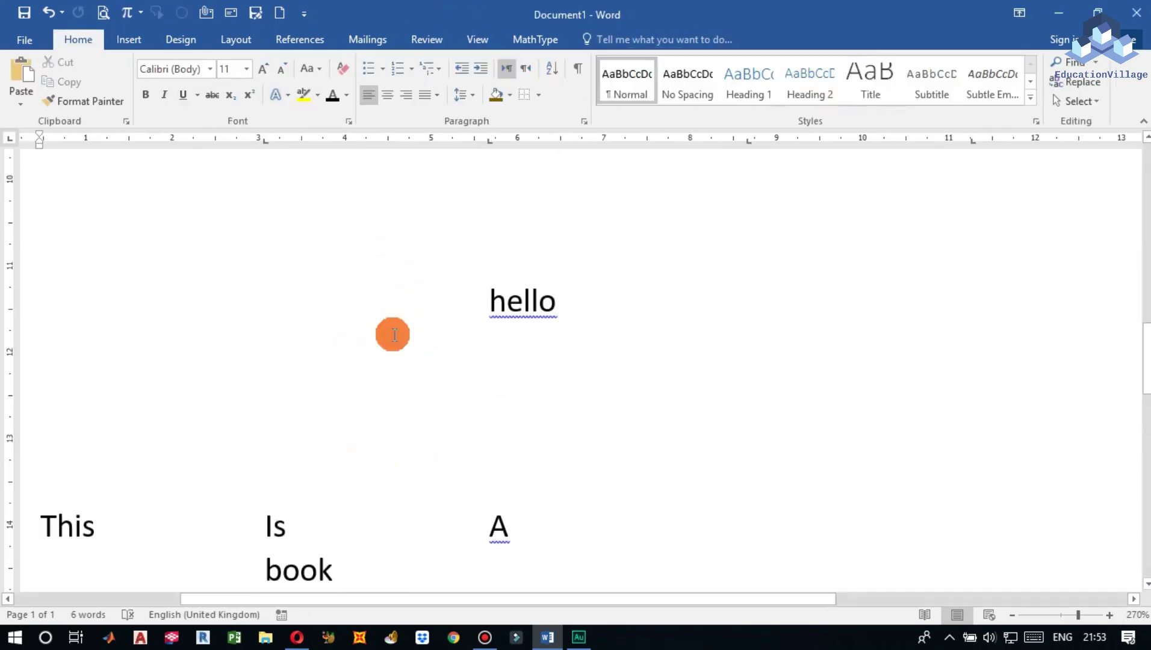
pyautogui.scroll(-2, 269, 334)
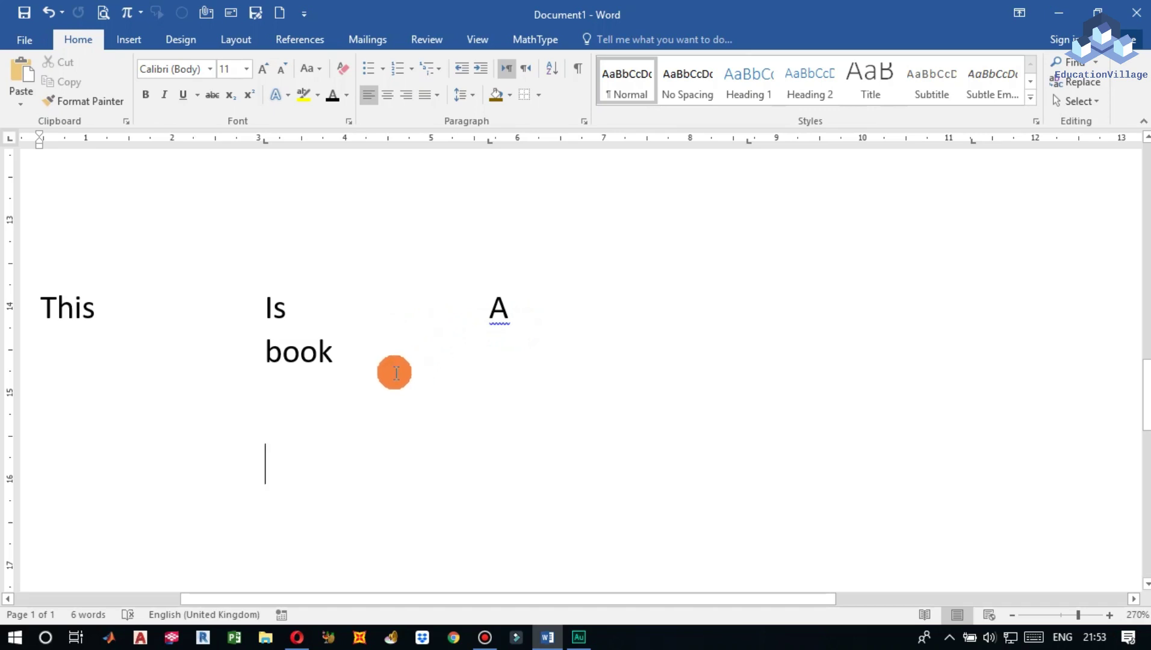
# Enter "This", "Is", "A" and "book" in the first four cells of the two-row table's second row.
pyautogui.scroll(10, 395, 374)
pyautogui.click(116, 504)
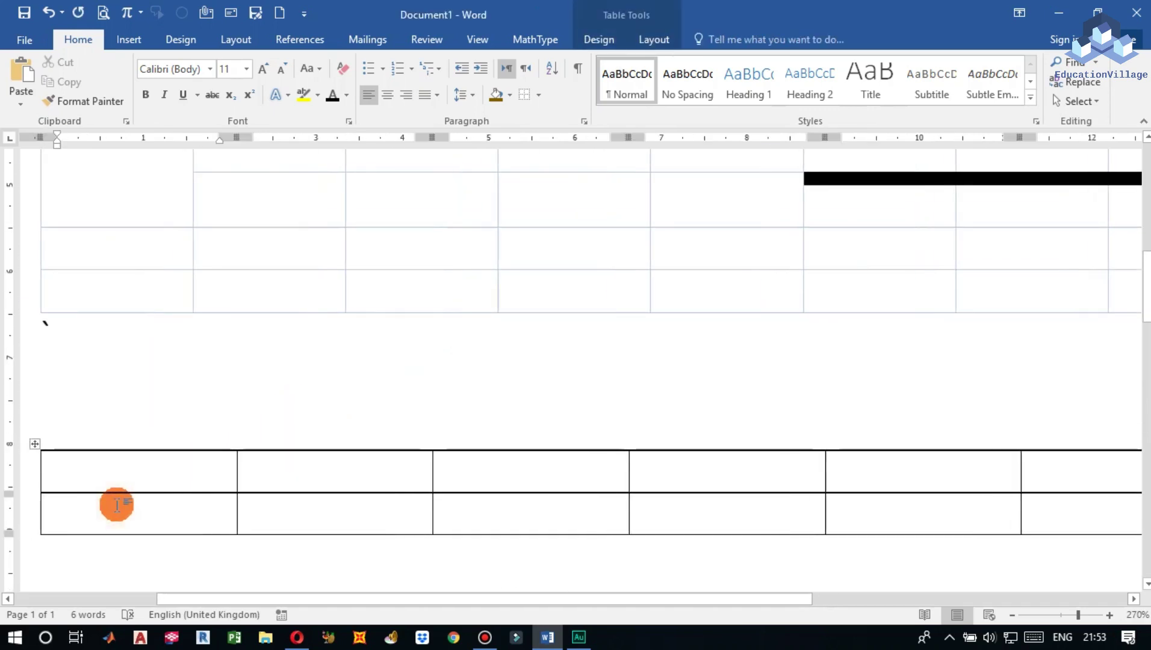
pyautogui.write('this')
pyautogui.press('Tab')
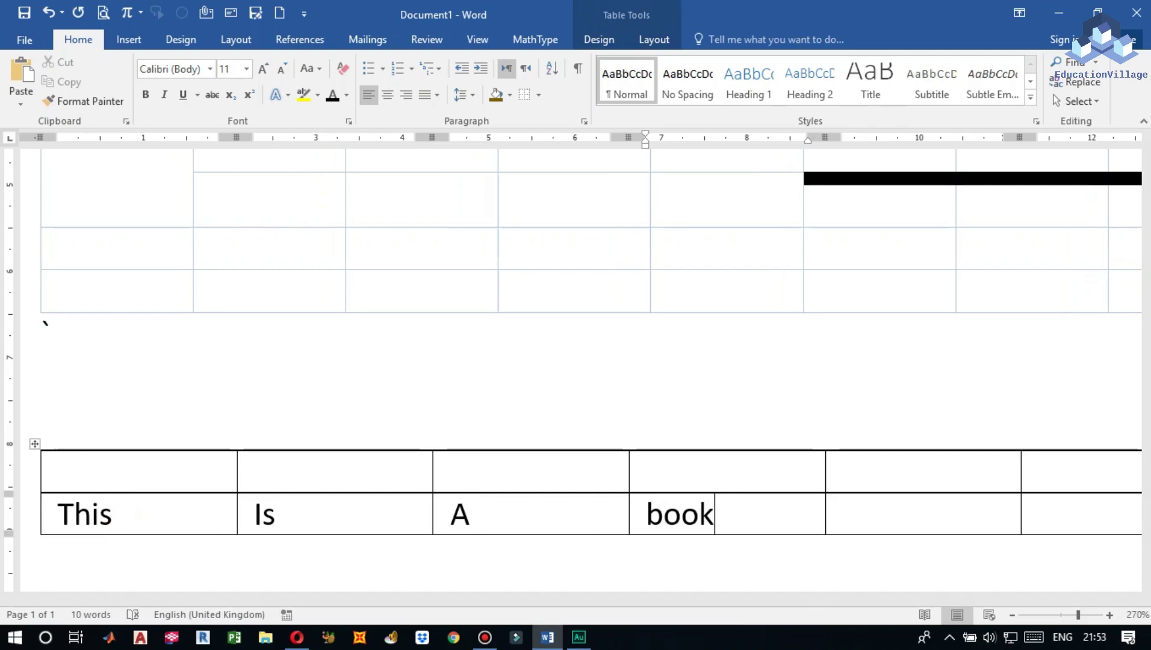
# Convert the two-row table to text separated with commas.
pyautogui.moveTo(555, 506); pyautogui.dragTo(117, 506)
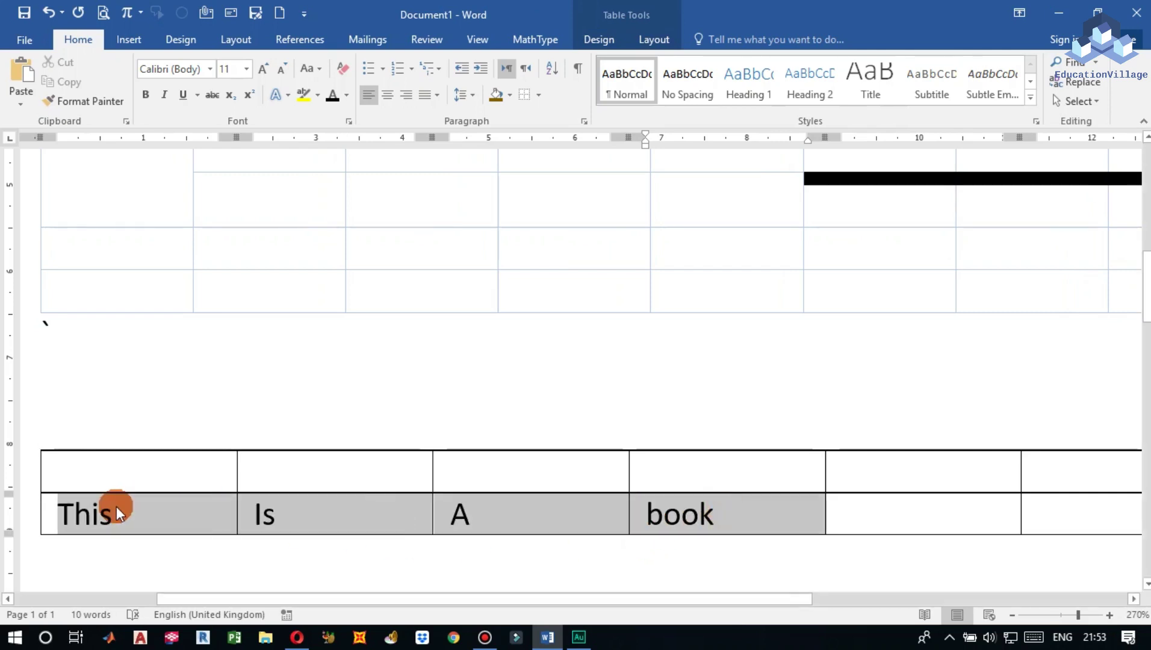
pyautogui.click(665, 39)
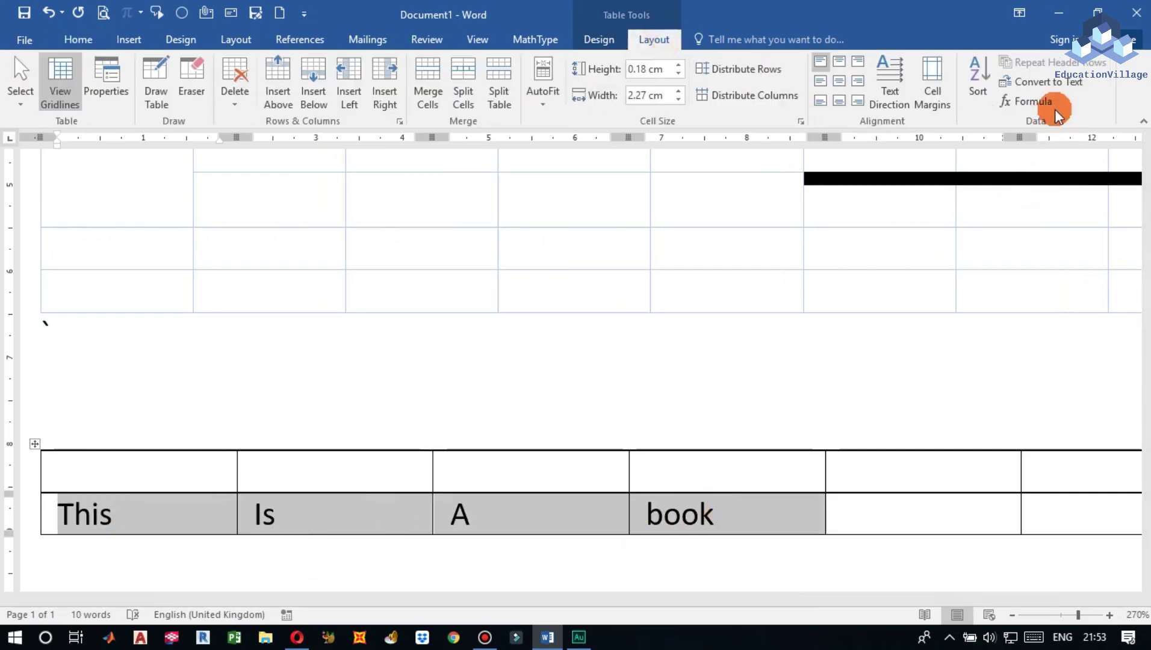
pyautogui.click(1048, 82)
pyautogui.click(511, 299)
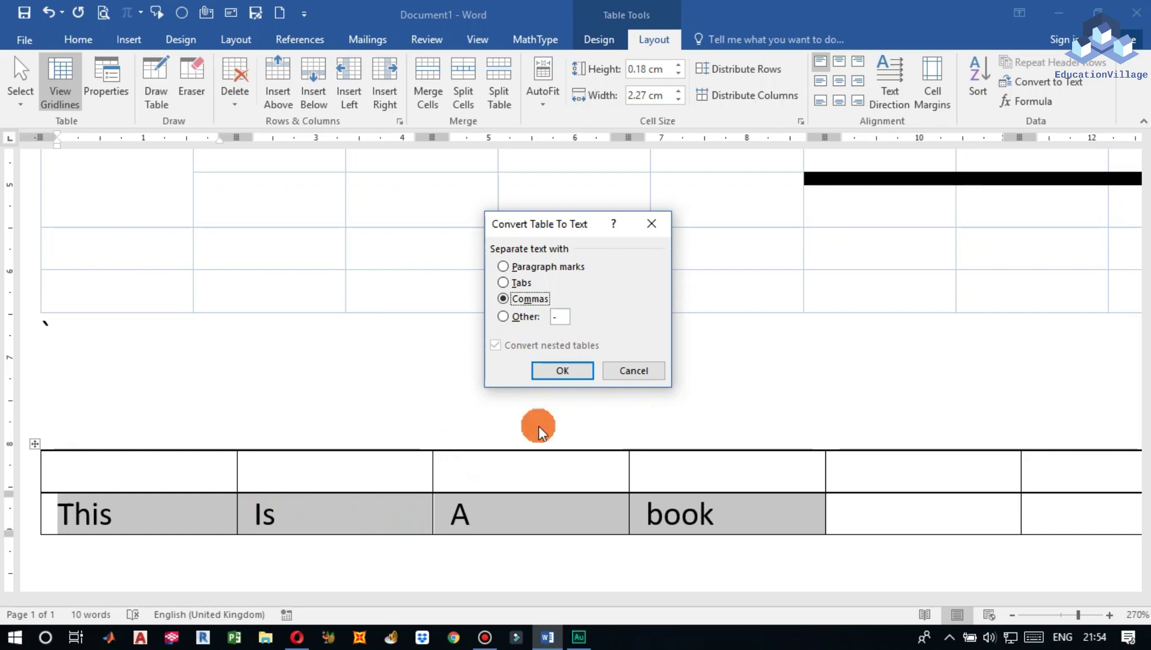
pyautogui.click(562, 370)
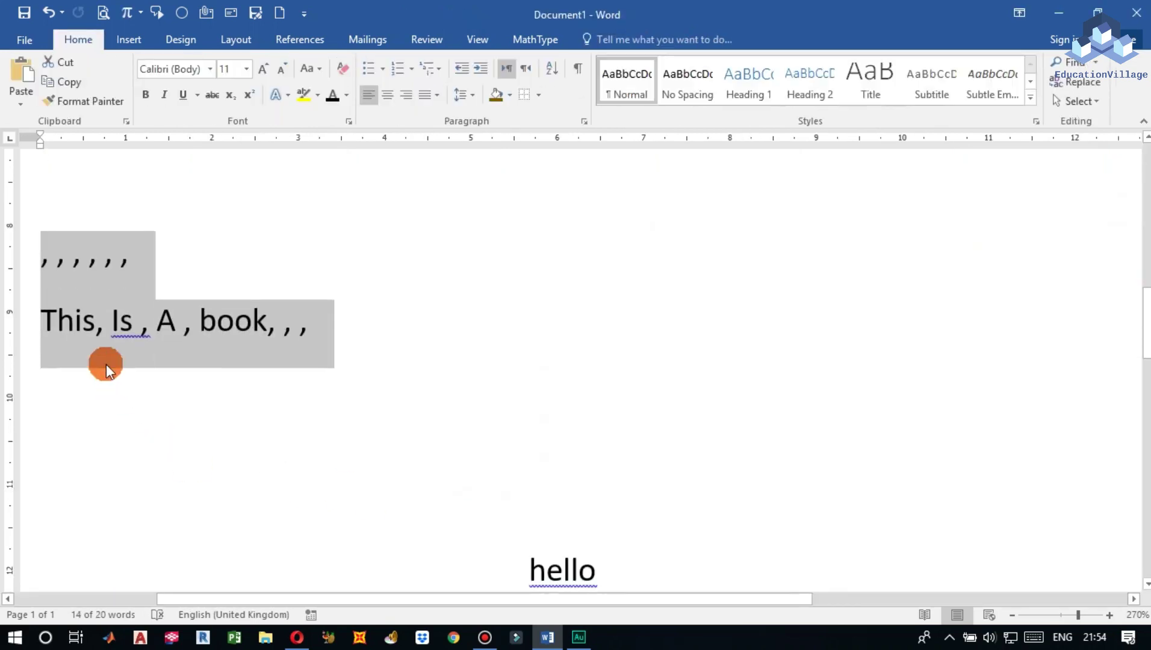
pyautogui.click(104, 337)
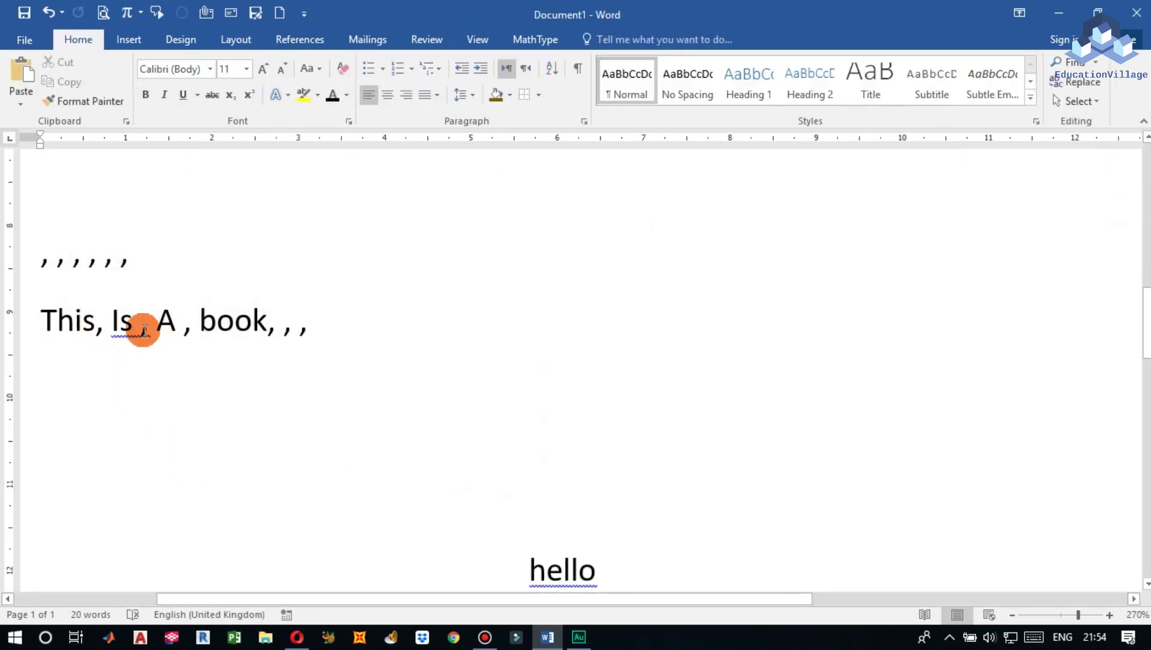